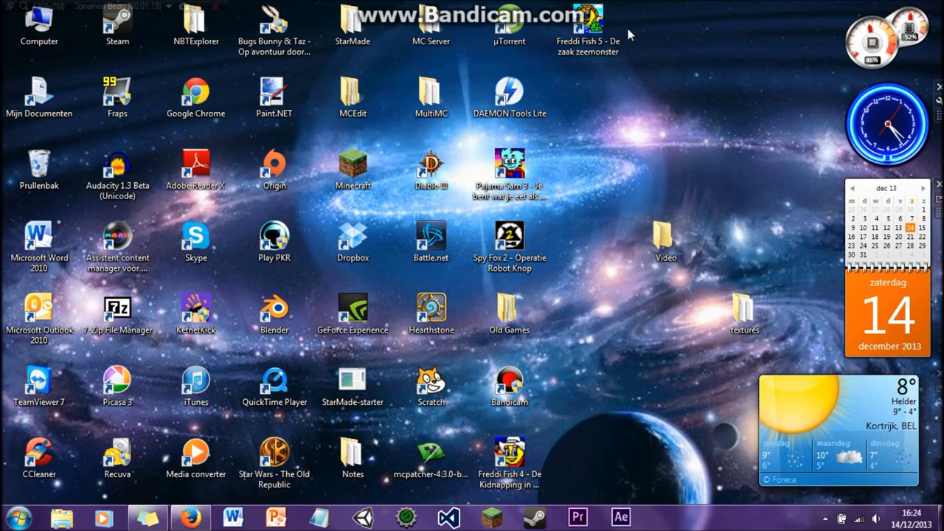
pyautogui.doubleClick(516, 454)
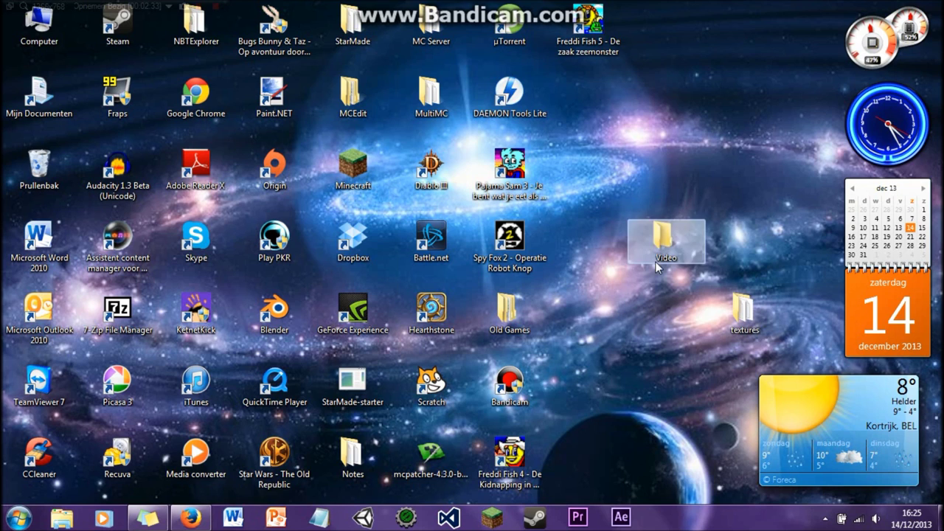
pyautogui.moveTo(509, 26); pyautogui.dragTo(676, 166)
pyautogui.moveTo(493, 95); pyautogui.dragTo(729, 166)
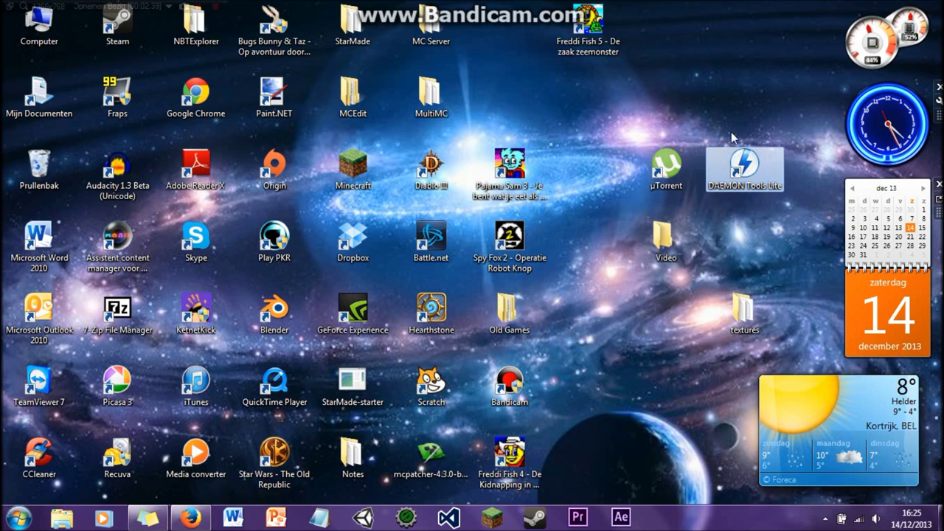
pyautogui.click(666, 166)
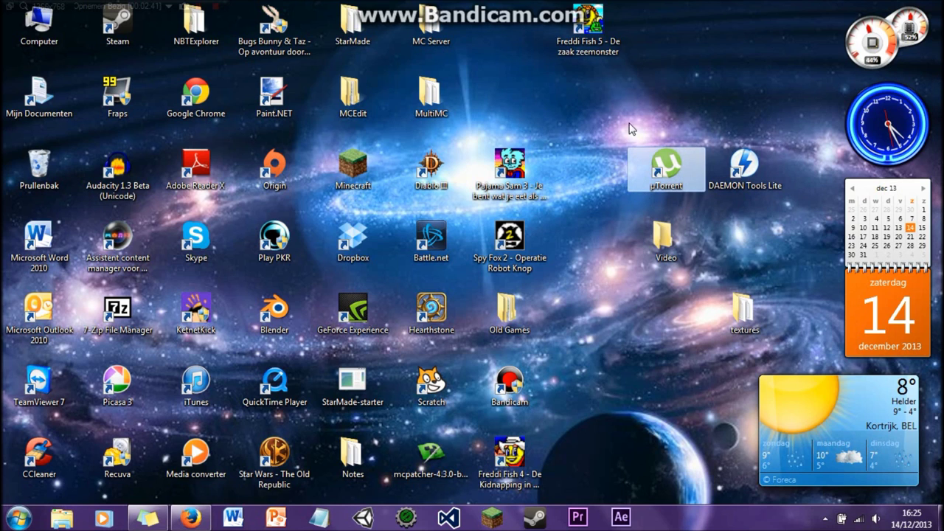
pyautogui.moveTo(677, 168); pyautogui.dragTo(529, 39)
pyautogui.moveTo(766, 170); pyautogui.dragTo(544, 93)
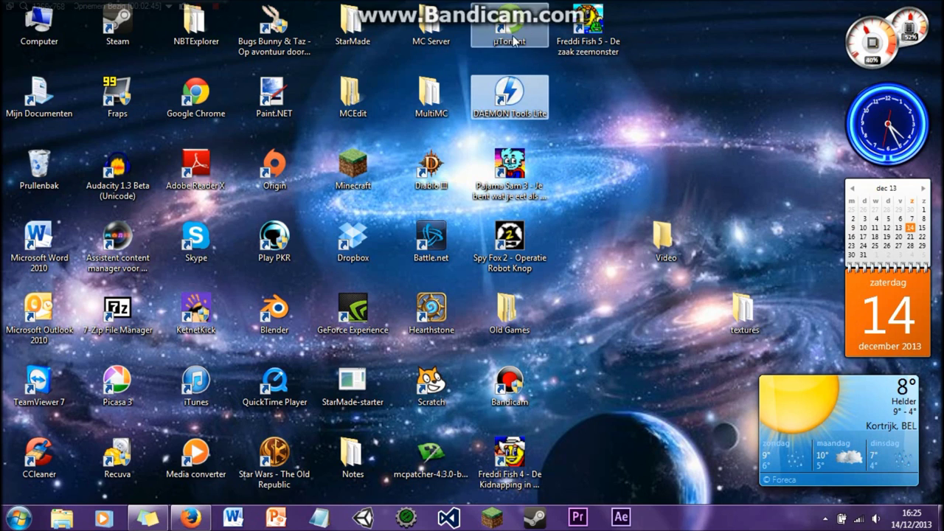
pyautogui.click(637, 152)
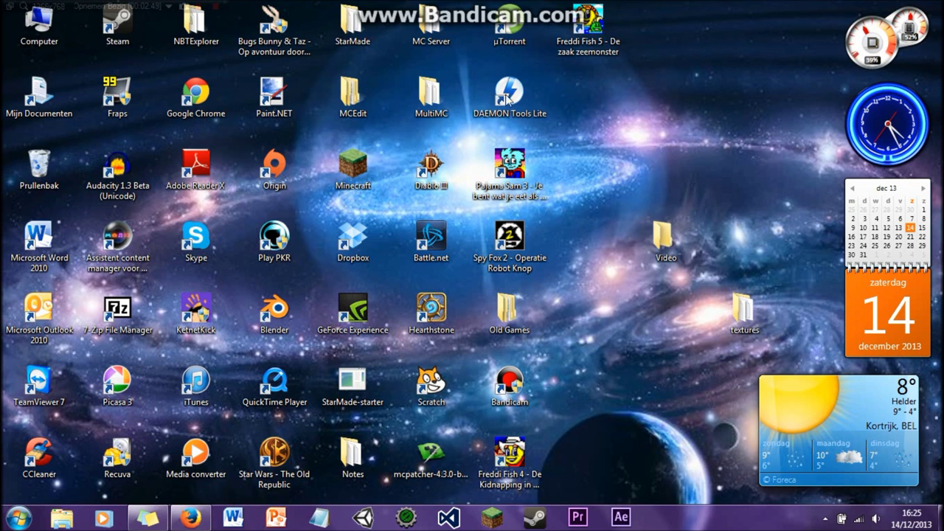
# - Switch to Firefox and search Google for "utorrent download"
pyautogui.click(193, 518)
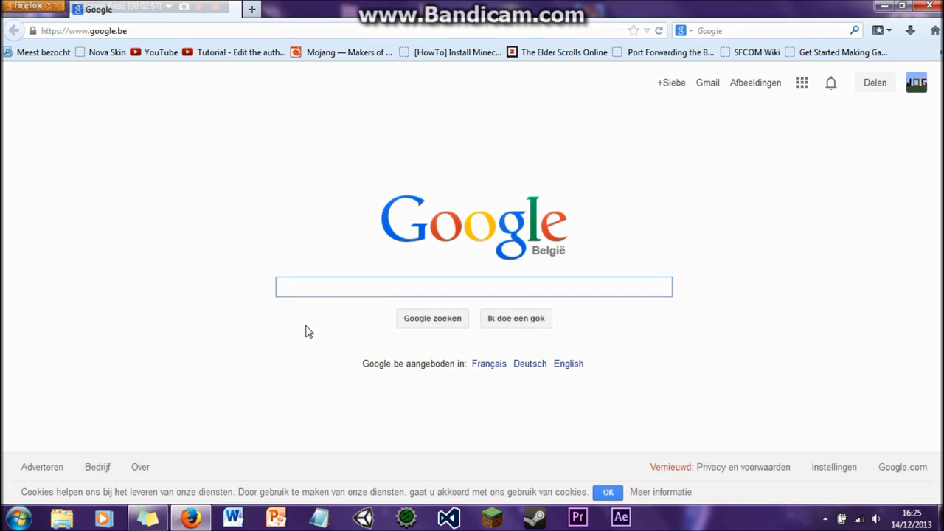
pyautogui.write('utorrent')
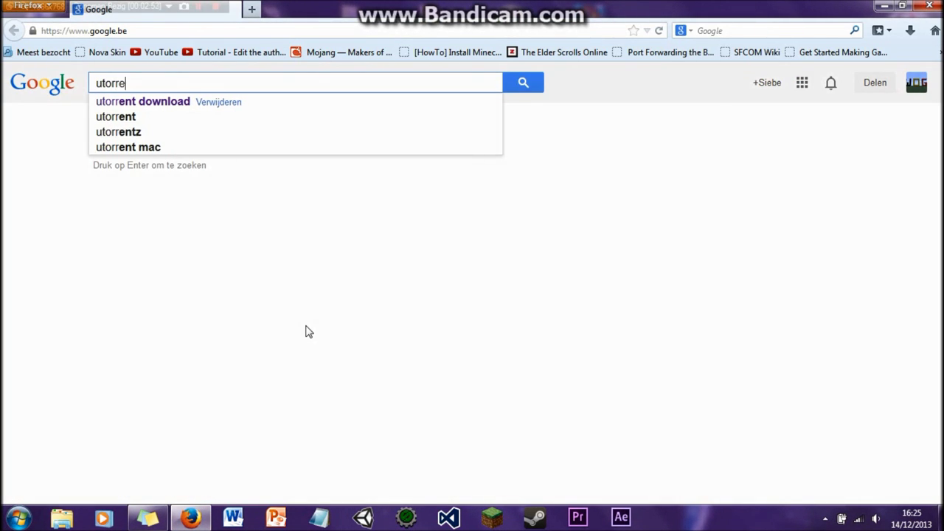
pyautogui.press('Down')
pyautogui.press('Return')
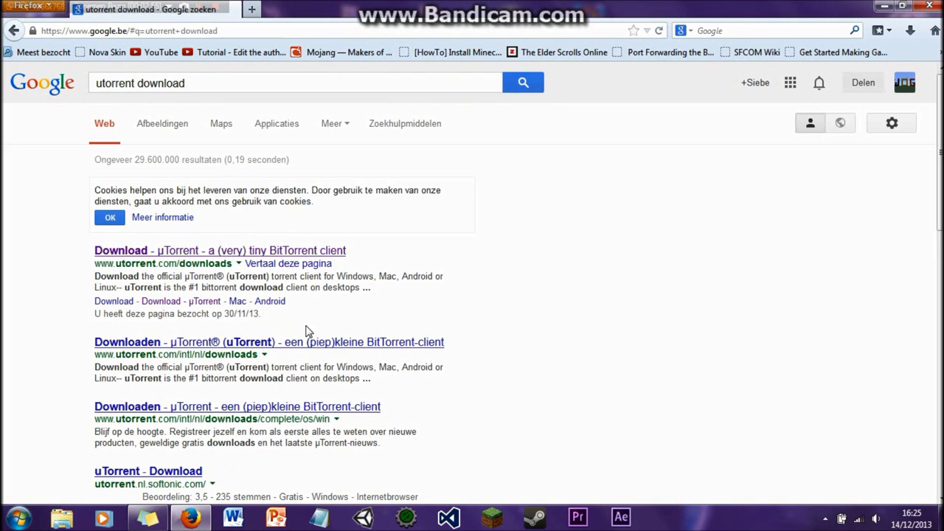
# - Open the utorrent.com downloads result, find the µTorrent Stable download for Windows, and return to the desktop
pyautogui.click(193, 252)
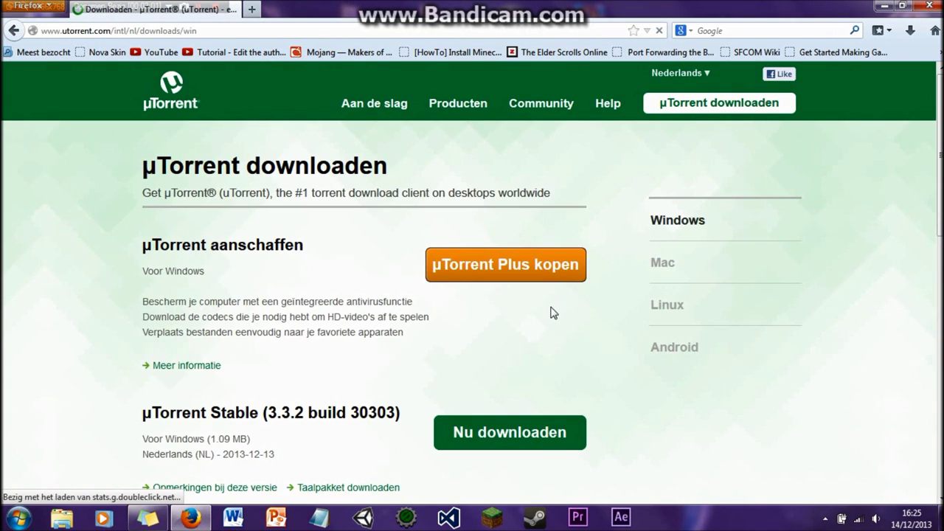
pyautogui.scroll(-2, 553, 338)
pyautogui.scroll(-2, 553, 338)
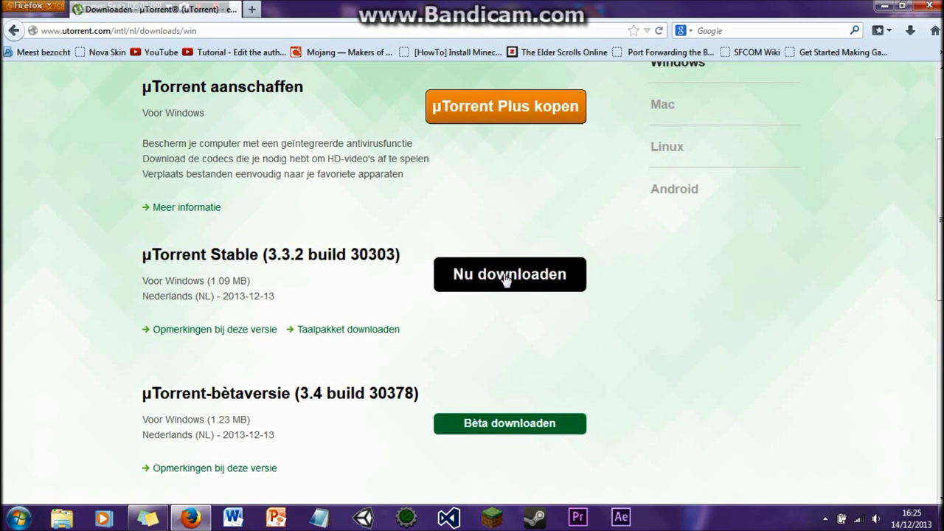
pyautogui.click(883, 5)
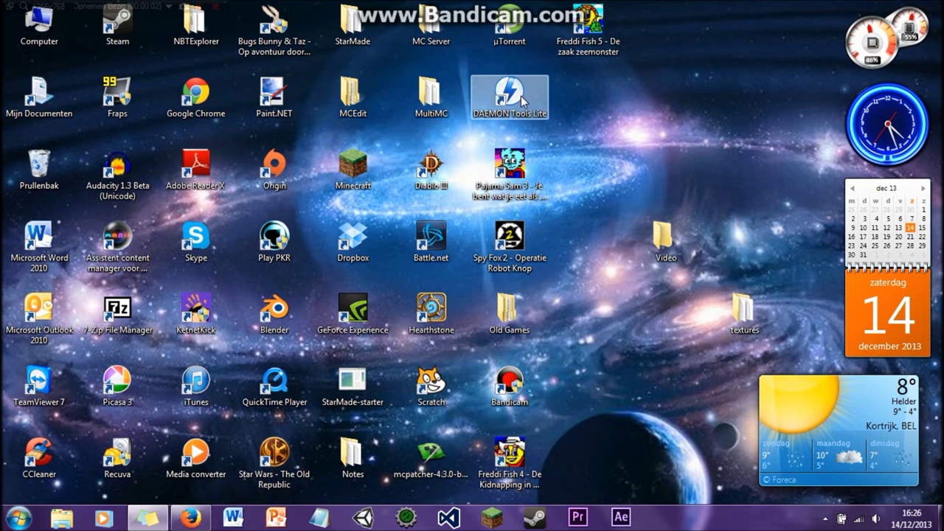
# - Switch to Firefox, go back to the Google home page and search for "daemon tools"
pyautogui.click(191, 519)
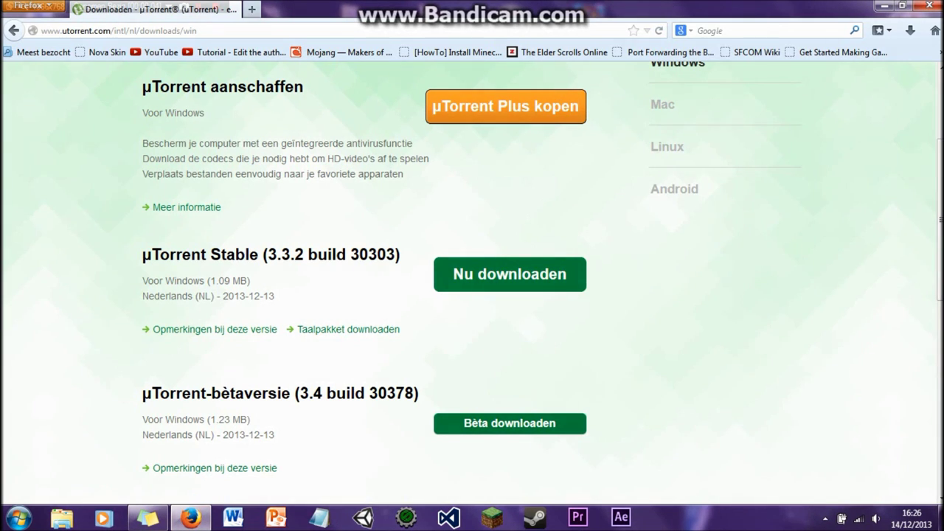
pyautogui.click(13, 31)
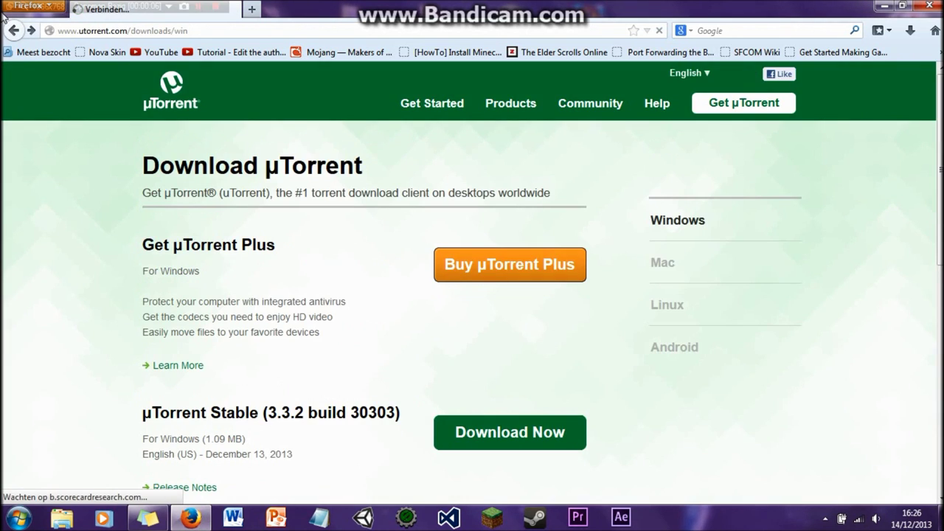
pyautogui.click(7, 30)
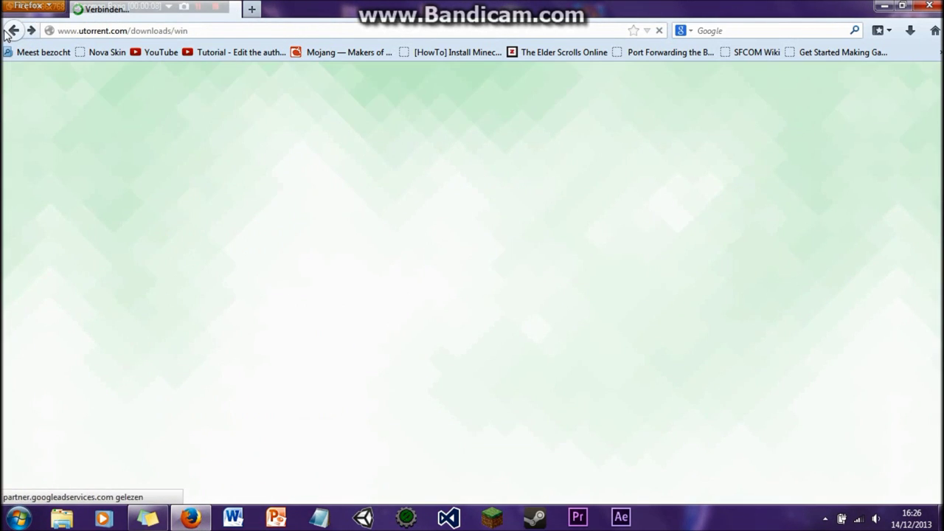
pyautogui.click(7, 30)
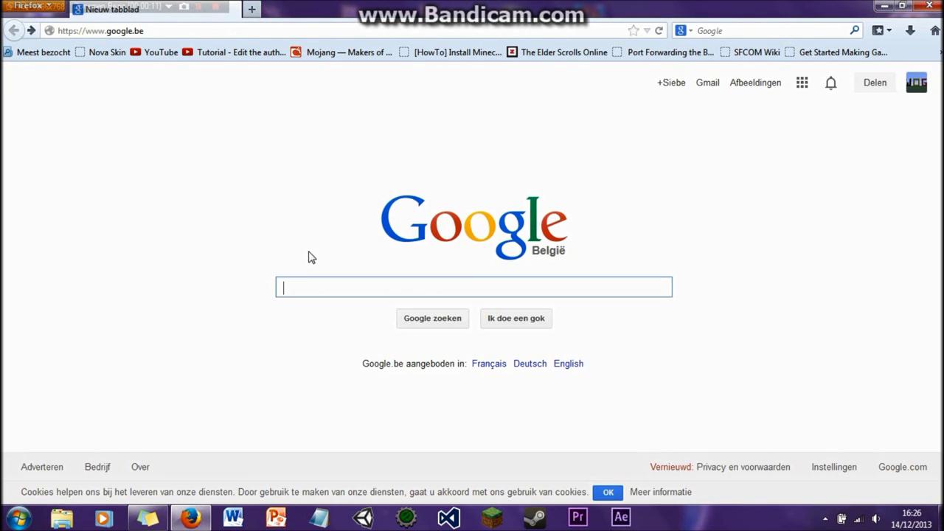
pyautogui.write('dae')
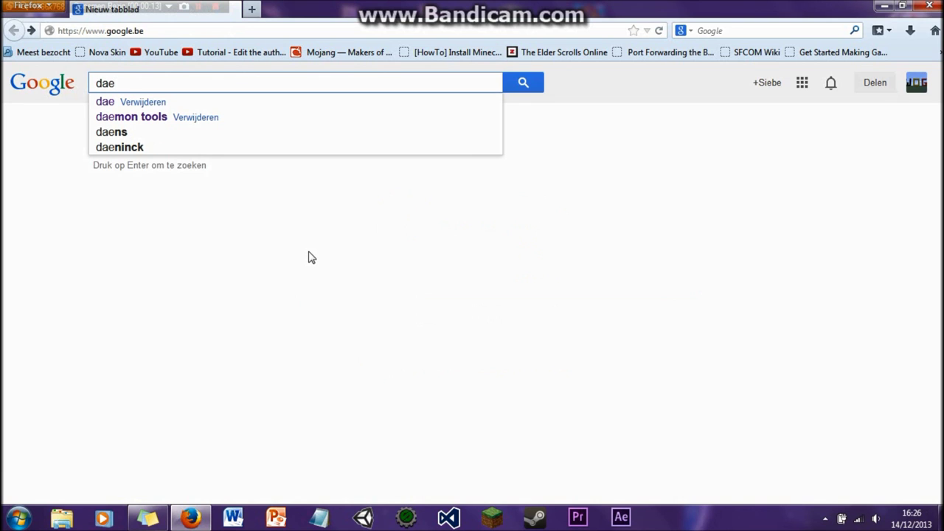
pyautogui.press('Down')
pyautogui.press('Down')
pyautogui.press('Return')
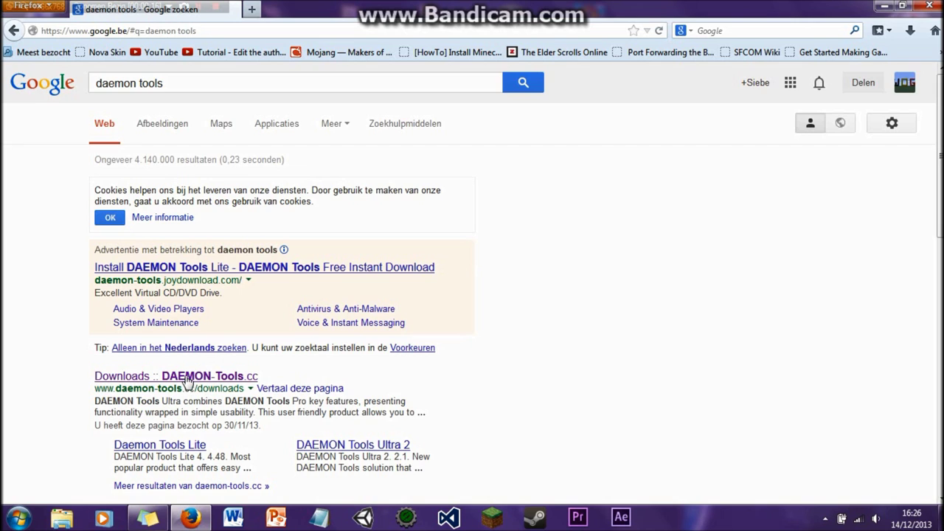
# - Open the DAEMON-Tools.cc downloads page, find the free DAEMON Tools Lite 4 download, and return to the desktop
pyautogui.scroll(-2, 267, 216)
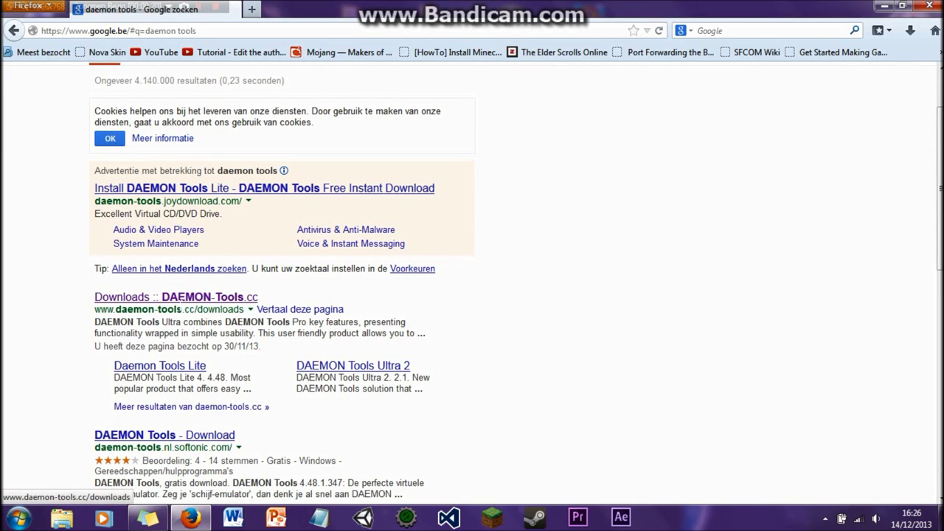
pyautogui.click(181, 298)
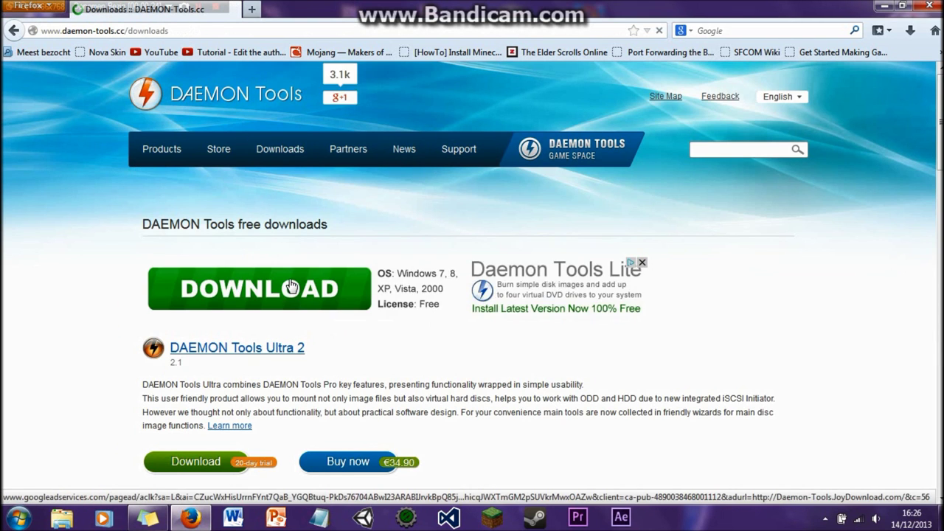
pyautogui.scroll(-5, 318, 273)
pyautogui.scroll(-2, 236, 237)
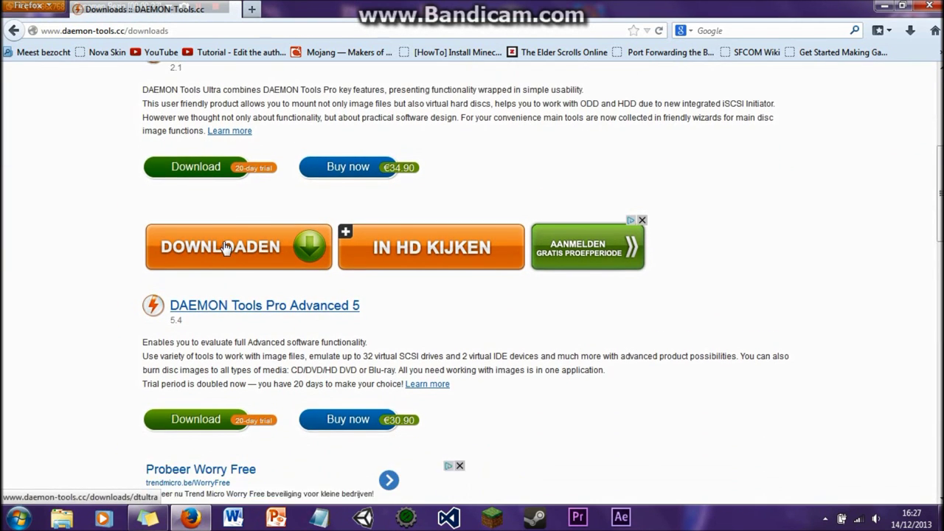
pyautogui.scroll(-2, 351, 384)
pyautogui.scroll(-3, 351, 384)
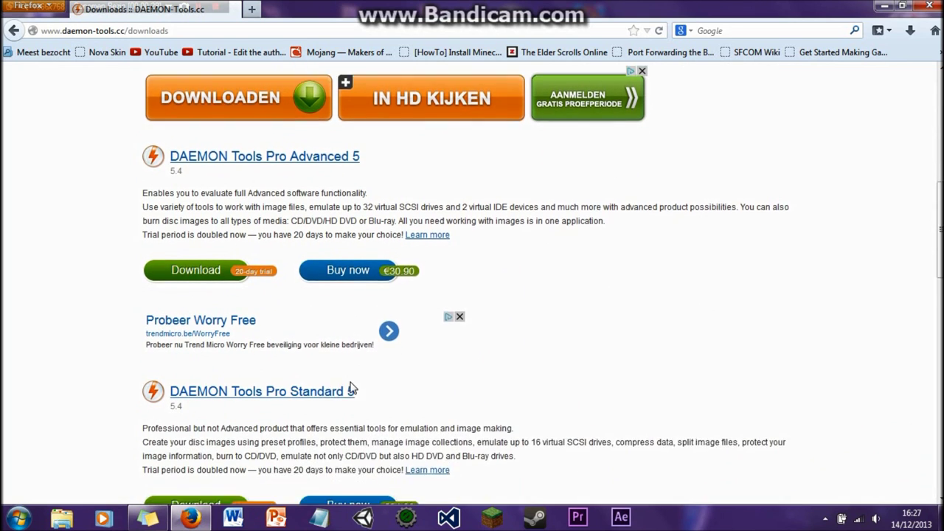
pyautogui.scroll(-4, 244, 396)
pyautogui.scroll(-3, 221, 399)
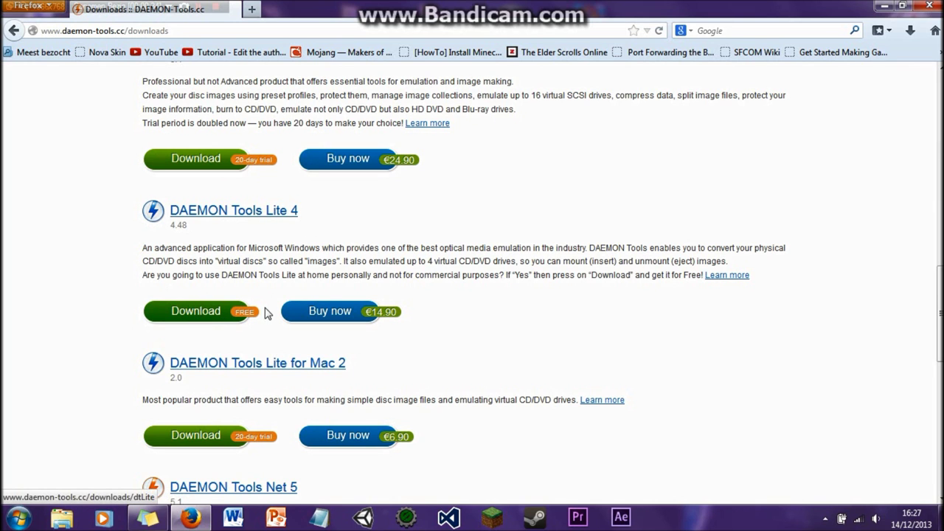
pyautogui.press('super+d')
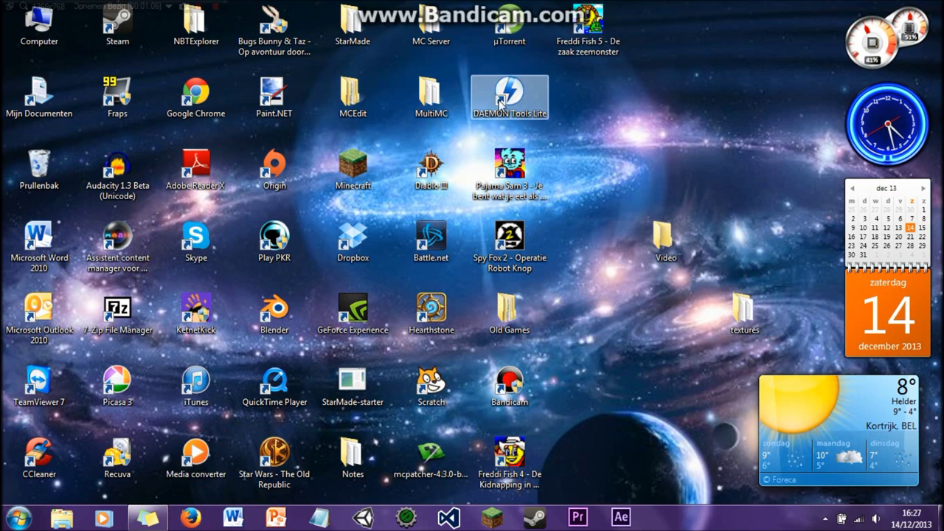
# - Switch to Firefox, search Google for "torrentz" and open the torrentz.eu site
pyautogui.click(190, 517)
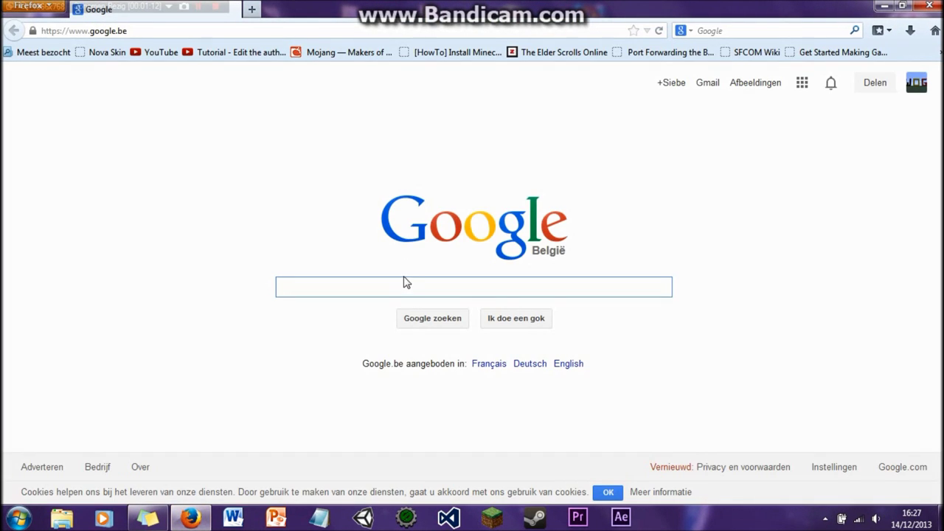
pyautogui.write('torrentz')
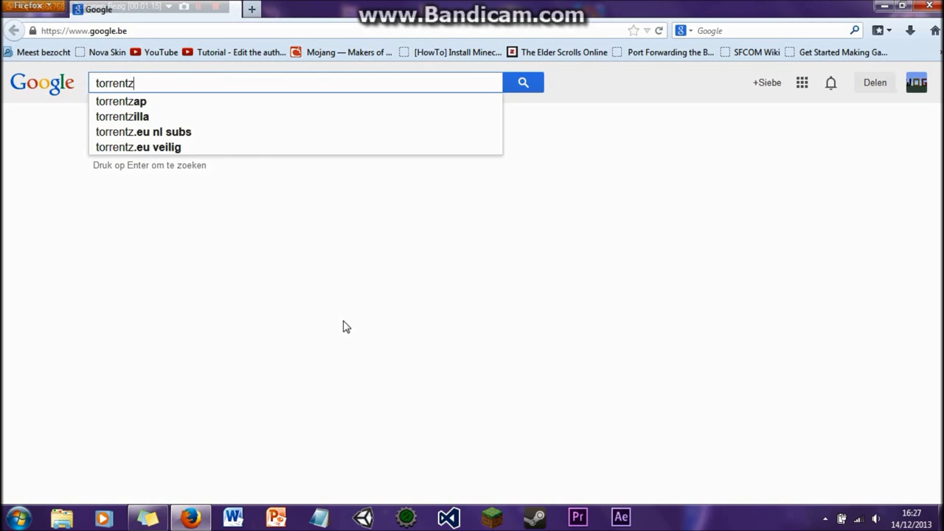
pyautogui.press('Return')
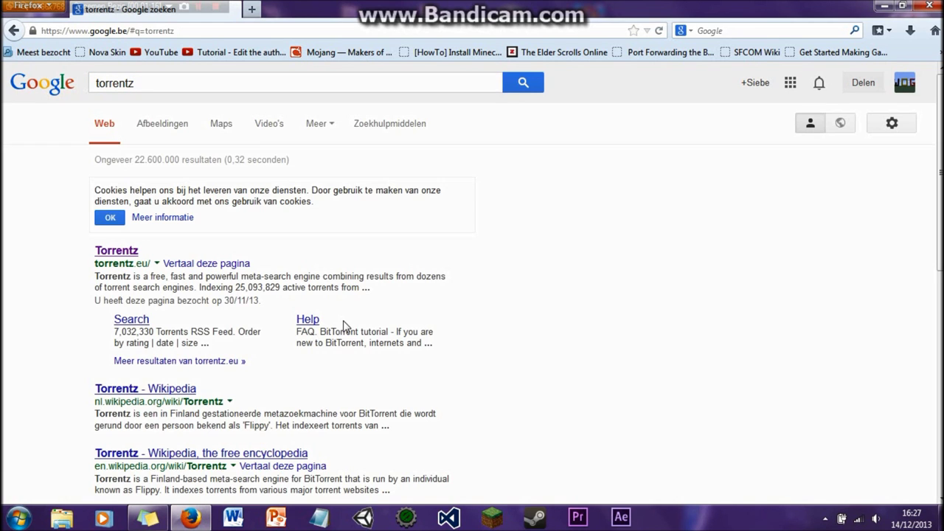
pyautogui.moveTo(98, 264); pyautogui.dragTo(142, 264)
pyautogui.click(122, 271)
pyautogui.click(121, 253)
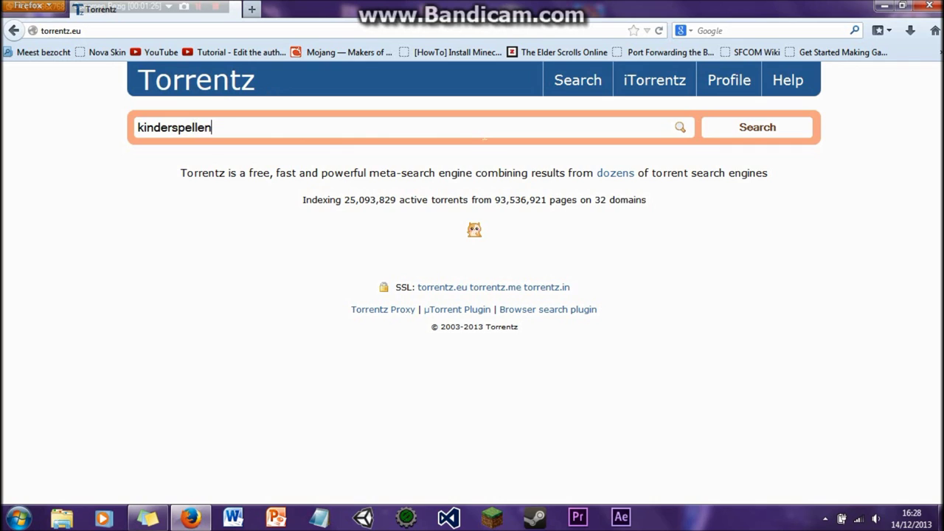
# - Search Torrentz for "kinderspellen dvd 2"
pyautogui.write('dvd 2')
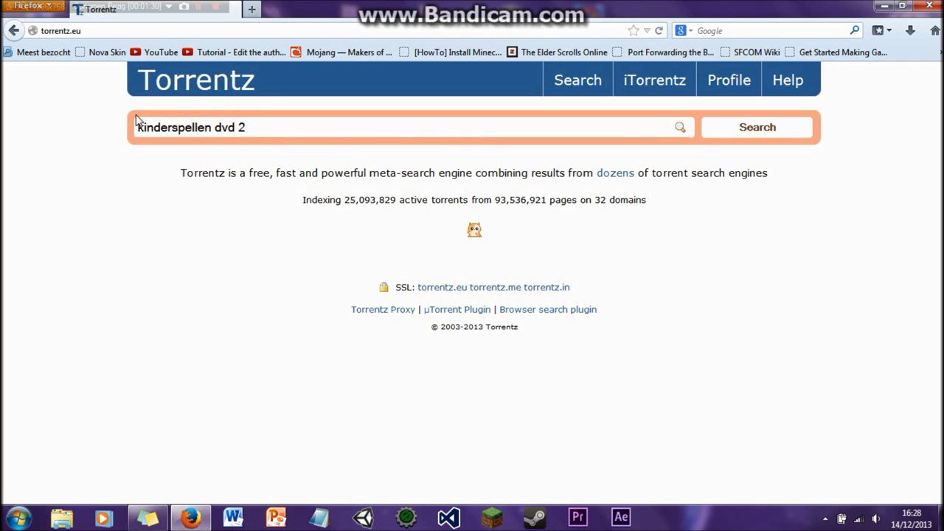
pyautogui.click(739, 127)
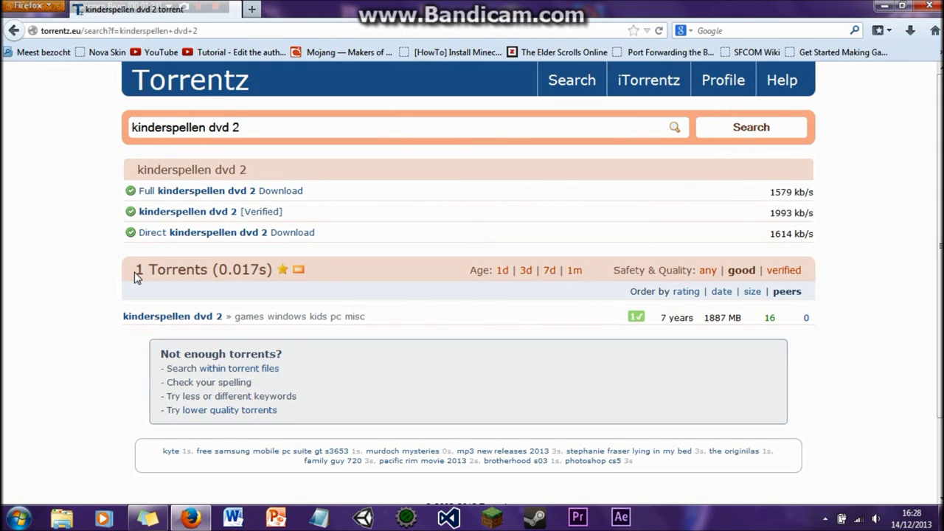
pyautogui.moveTo(139, 269)
pyautogui.mouseDown()
pyautogui.moveTo(294, 270)
pyautogui.moveTo(135, 276)
pyautogui.mouseUp()
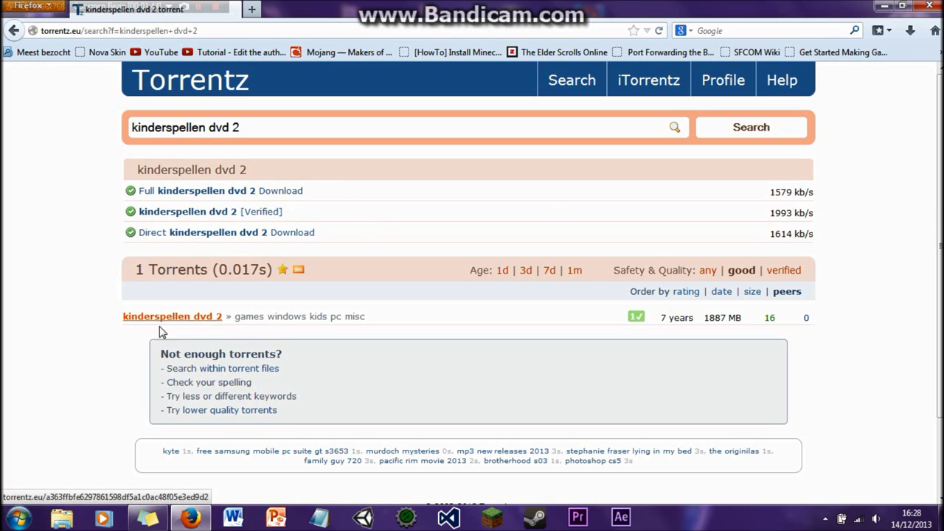
pyautogui.moveTo(135, 270); pyautogui.dragTo(226, 272)
pyautogui.click(204, 288)
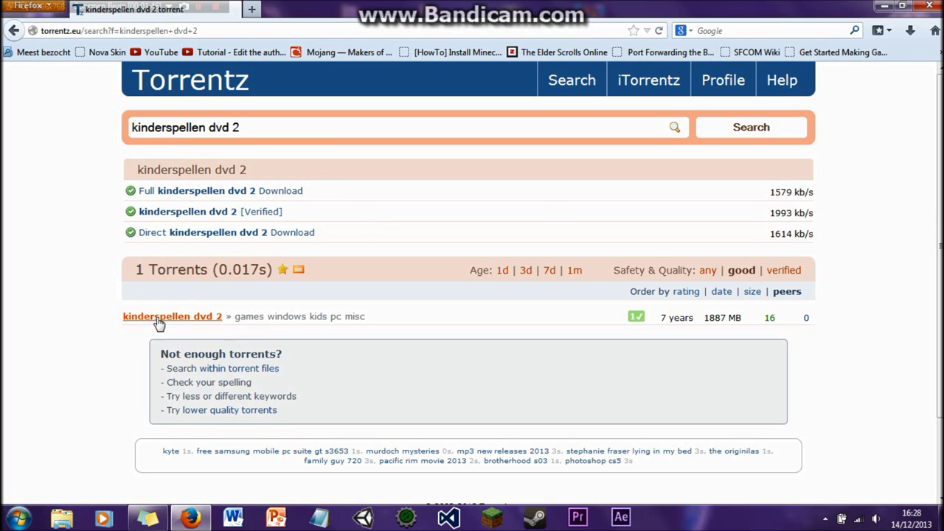
# - Open the kinderspellen dvd 2 search result and go to its kickass.to download location
pyautogui.click(159, 319)
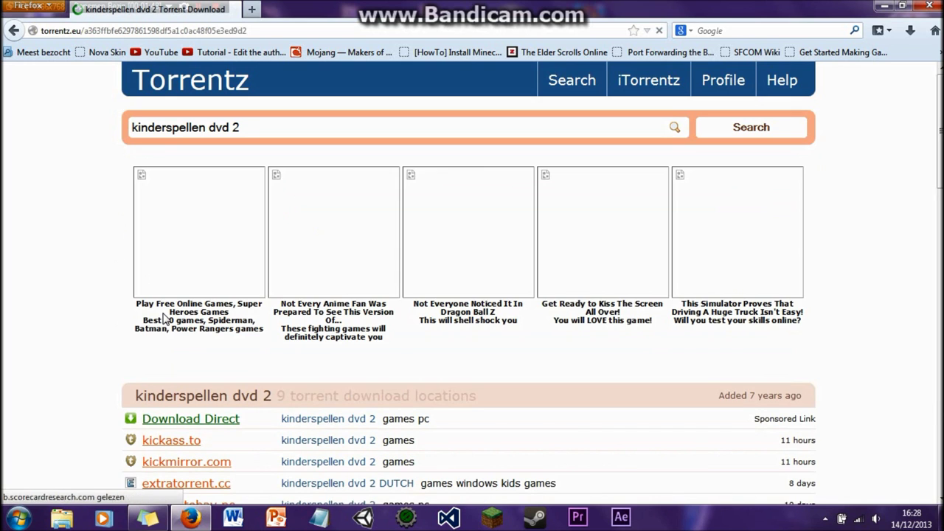
pyautogui.scroll(-2, 363, 317)
pyautogui.scroll(-6, 364, 317)
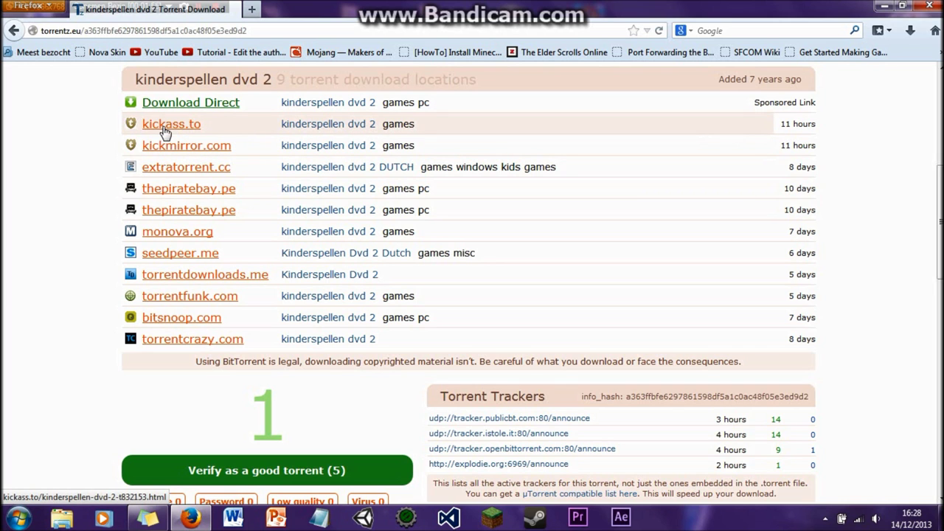
pyautogui.click(165, 128)
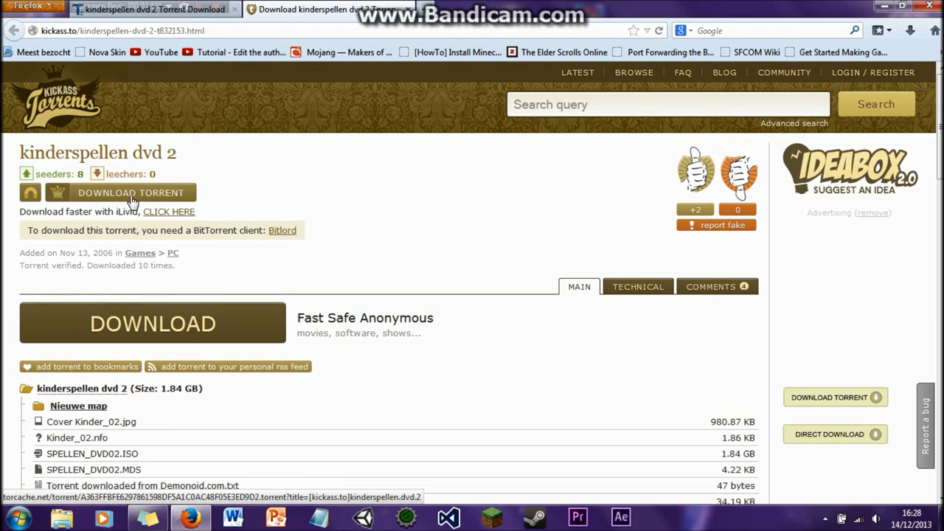
# - Request the kinderspellen dvd 2 torrent download, close the bwin pop-up window and return to the file-opening dialog
pyautogui.click(96, 198)
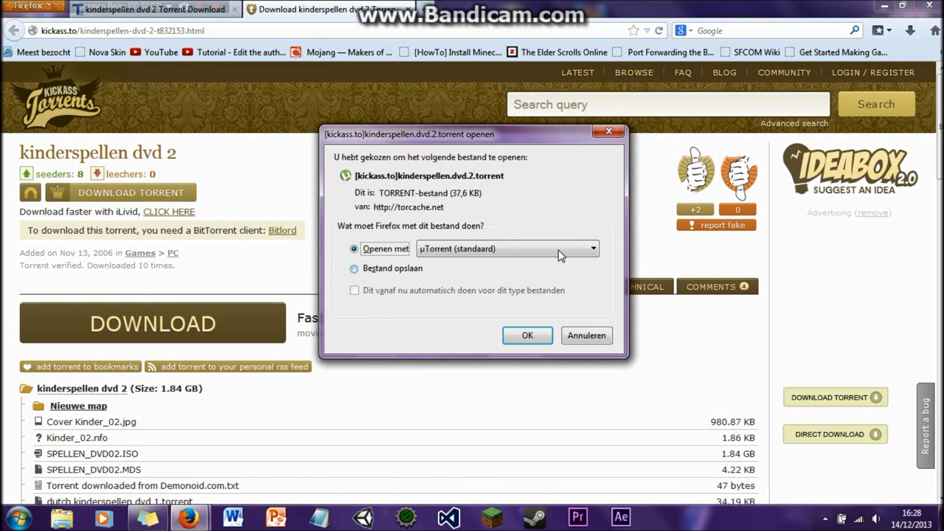
pyautogui.moveTo(189, 518)
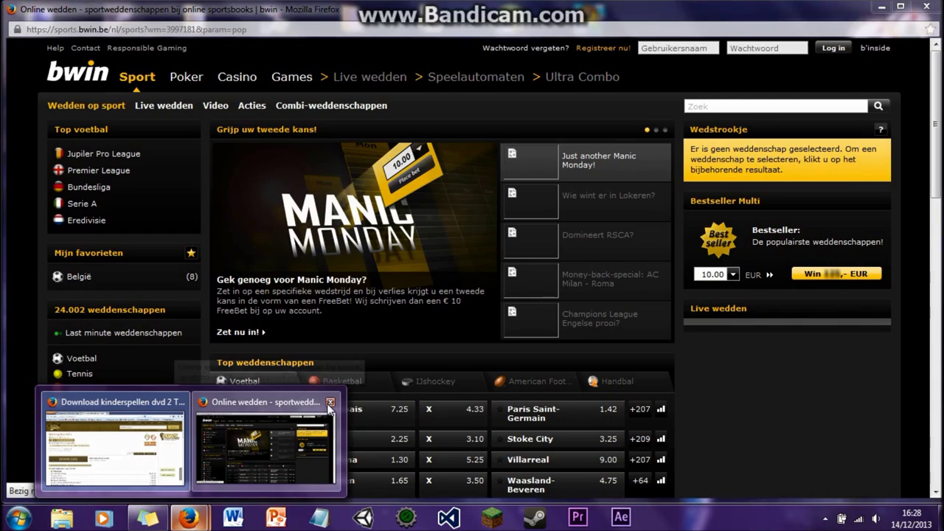
pyautogui.click(115, 447)
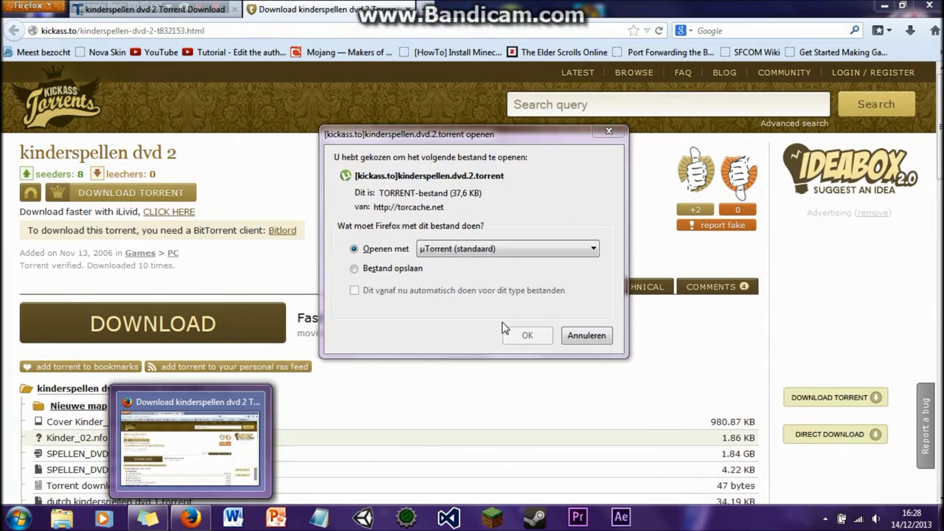
pyautogui.click(425, 141)
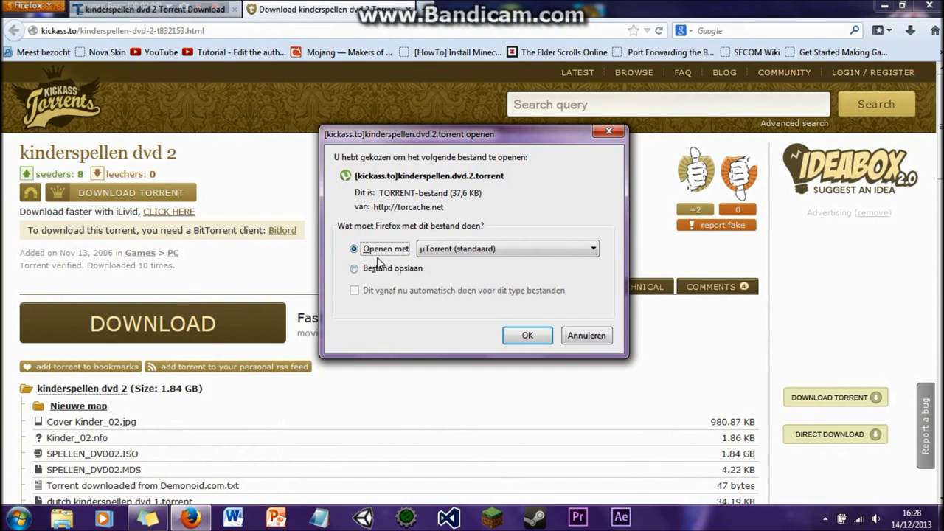
# - Open the torrent file with µTorrent and decline loading its trackers
pyautogui.click(355, 269)
pyautogui.click(357, 250)
pyautogui.click(529, 336)
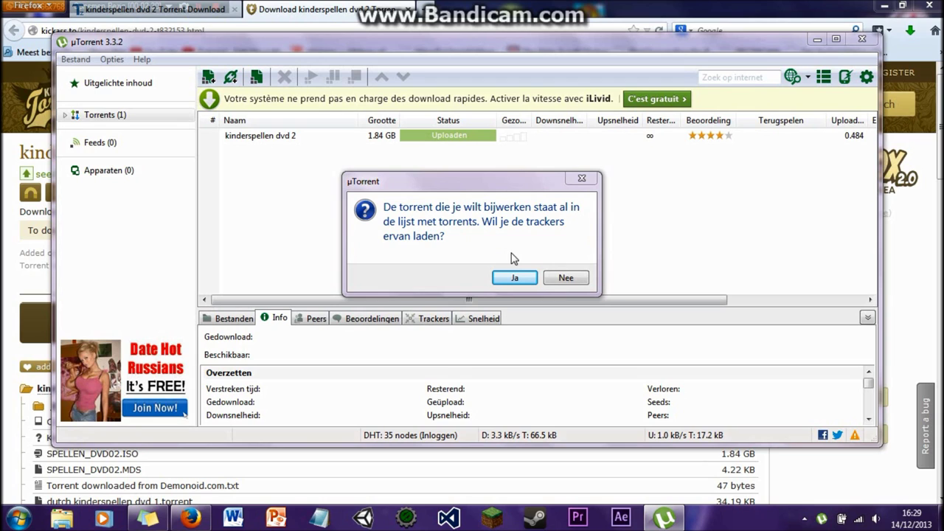
pyautogui.click(565, 280)
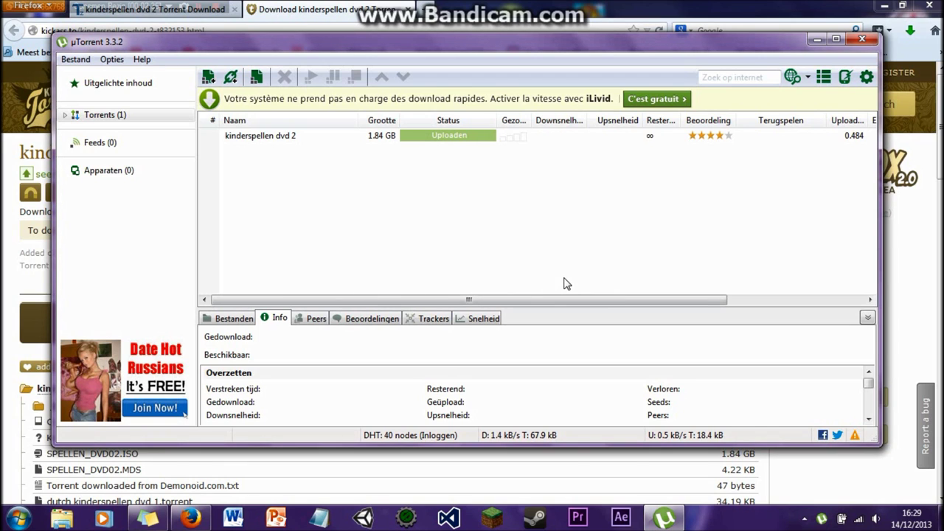
# - Remove the existing kinderspellen dvd 2 torrent from µTorrent and close the program window
pyautogui.click(254, 138)
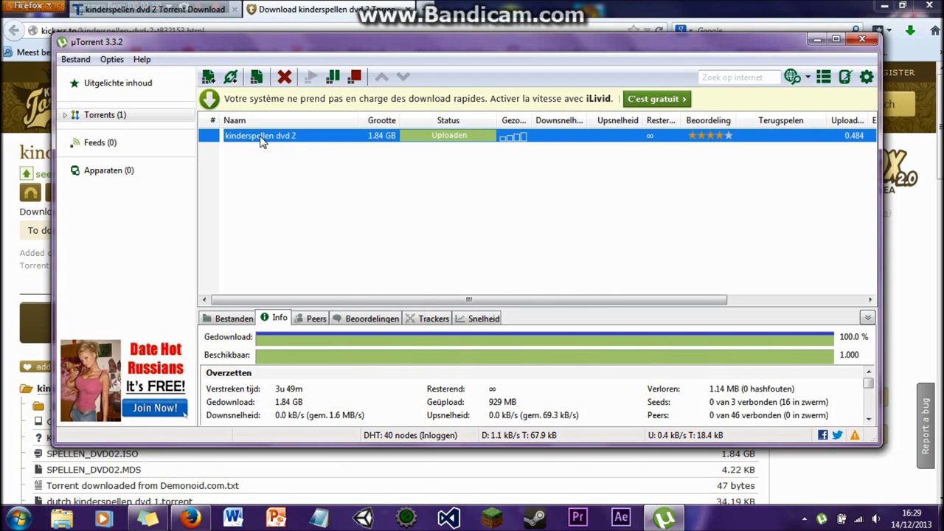
pyautogui.rightClick(261, 140)
pyautogui.click(324, 395)
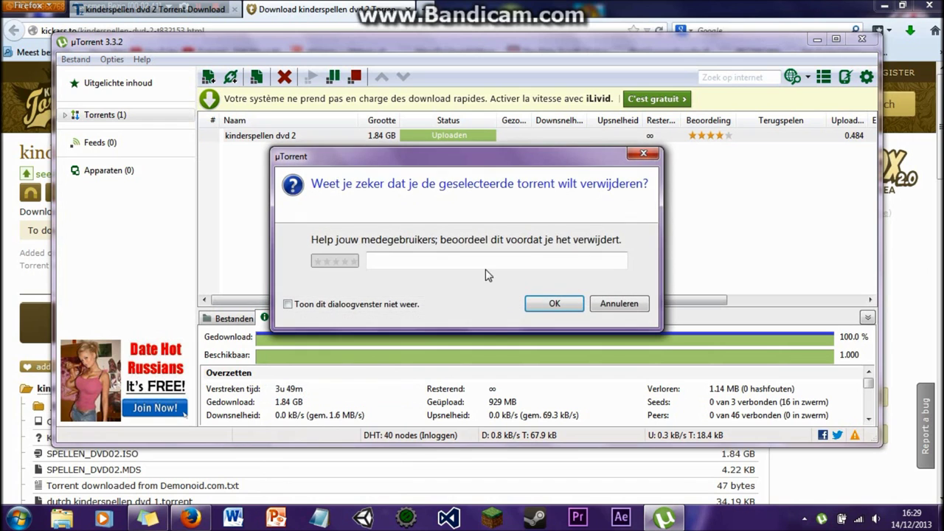
pyautogui.click(553, 304)
pyautogui.click(860, 39)
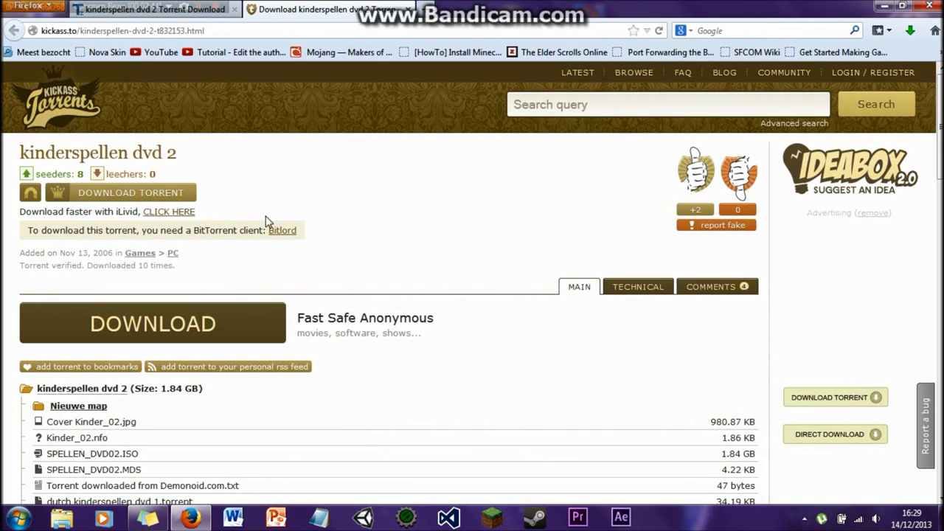
# - Reopen the downloaded [kickass.to]kinderspellen.dvd.2.torrent file from Firefox's recent downloads in µTorrent
pyautogui.click(910, 30)
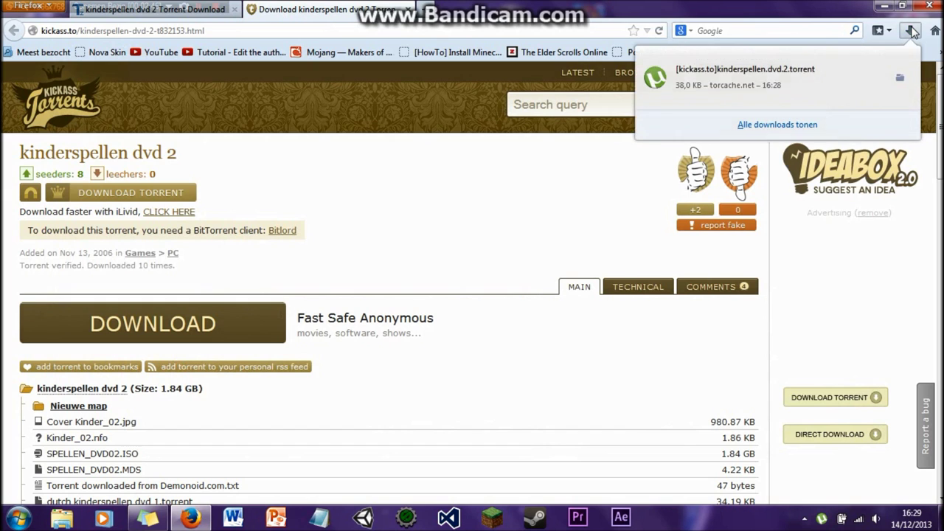
pyautogui.click(750, 90)
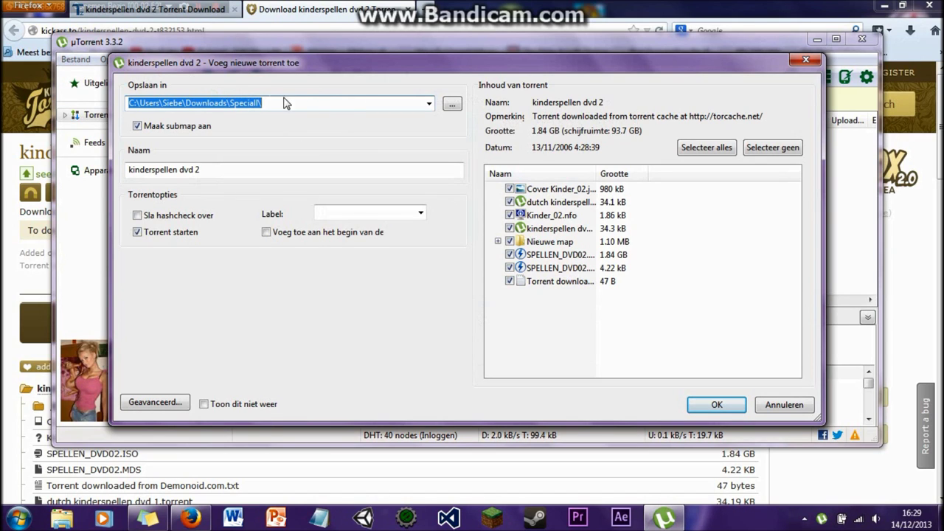
pyautogui.click(453, 106)
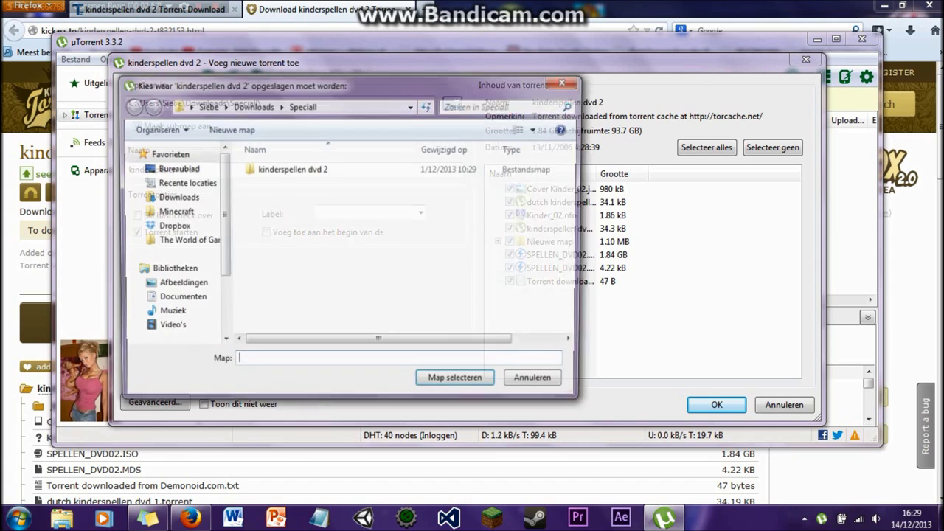
pyautogui.click(567, 81)
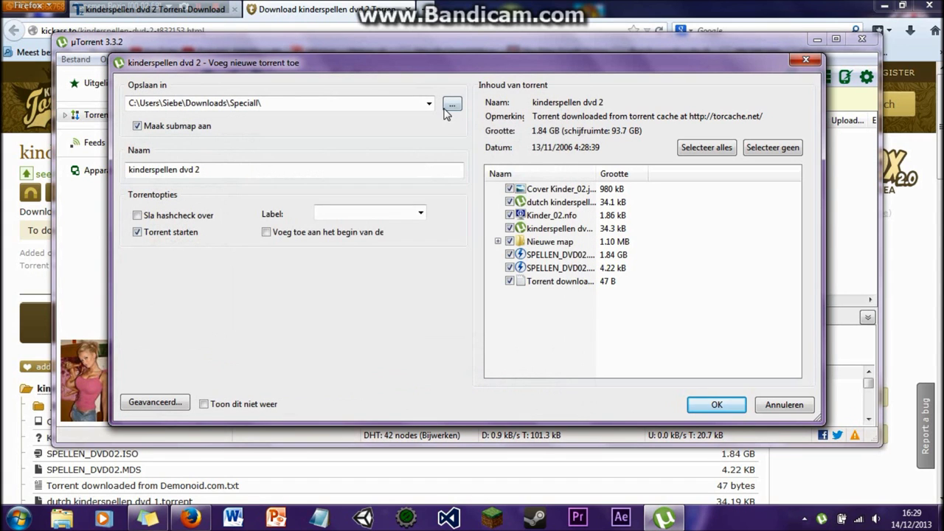
# - Set the torrent's save location to the Video folder on the desktop and start the download
pyautogui.click(453, 105)
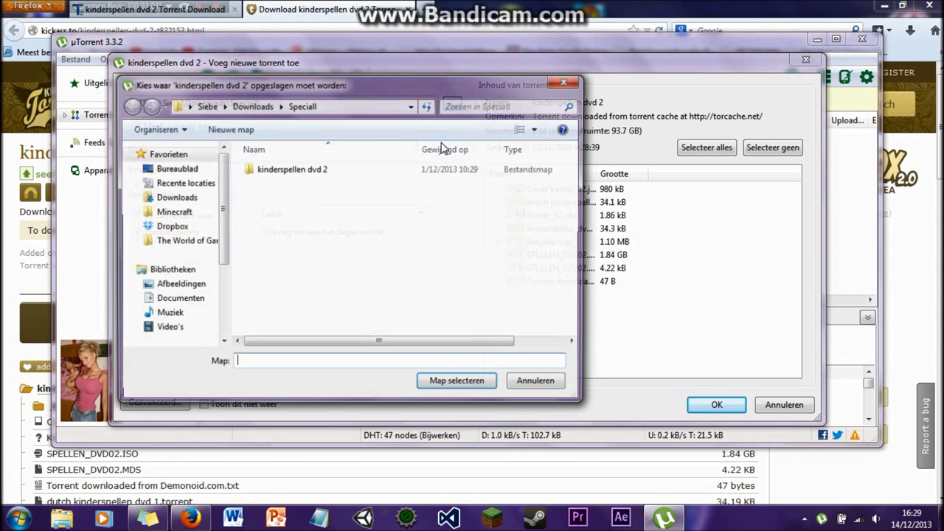
pyautogui.moveTo(227, 208)
pyautogui.mouseDown()
pyautogui.moveTo(223, 264)
pyautogui.moveTo(224, 210)
pyautogui.mouseUp()
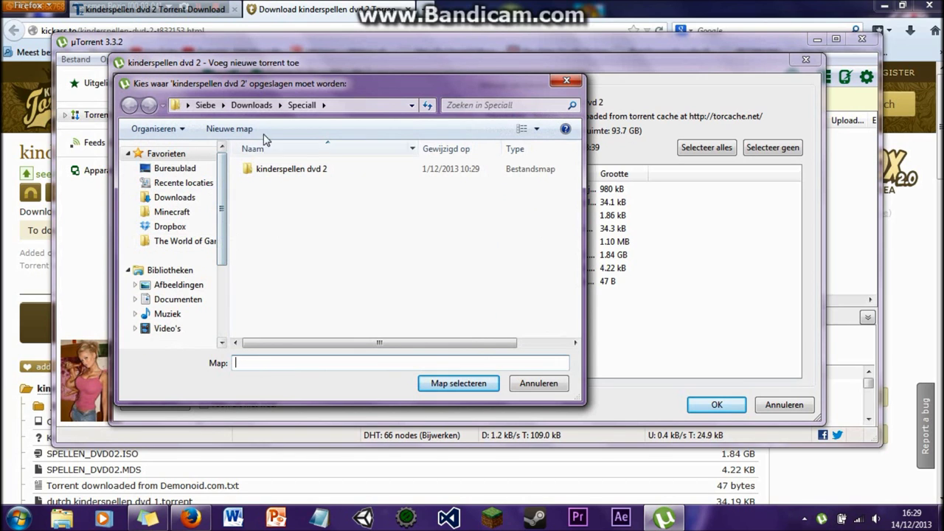
pyautogui.moveTo(236, 86)
pyautogui.mouseDown()
pyautogui.moveTo(251, 87)
pyautogui.moveTo(239, 89)
pyautogui.mouseUp()
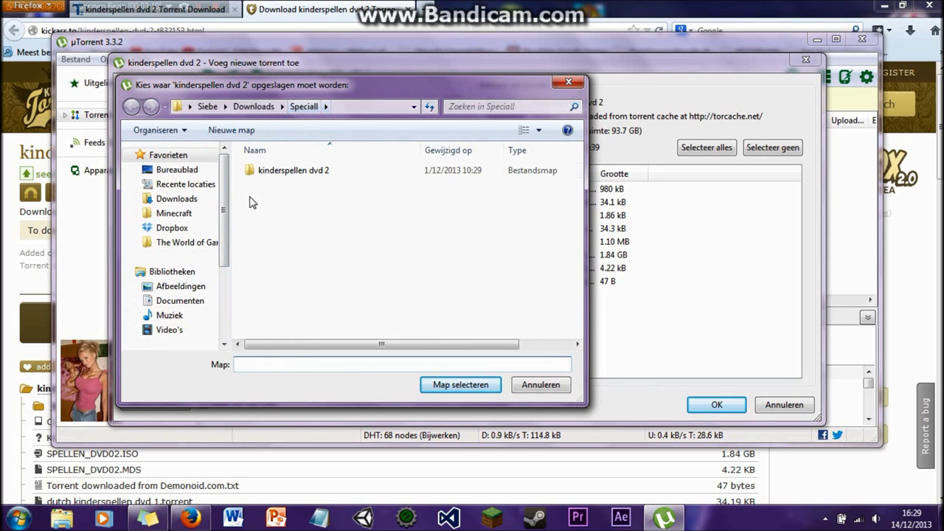
pyautogui.moveTo(227, 221)
pyautogui.mouseDown()
pyautogui.moveTo(234, 318)
pyautogui.moveTo(225, 229)
pyautogui.mouseUp()
pyautogui.scroll(-1, 225, 229)
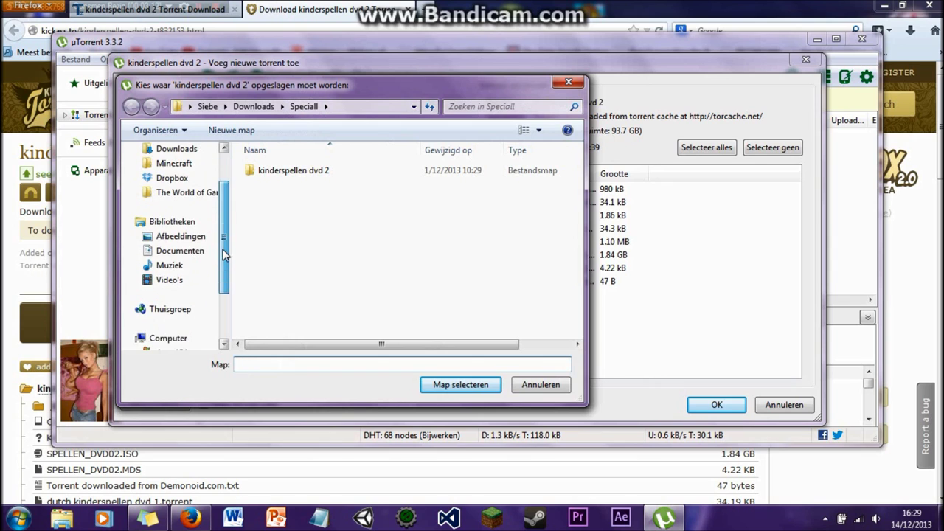
pyautogui.scroll(2, 191, 197)
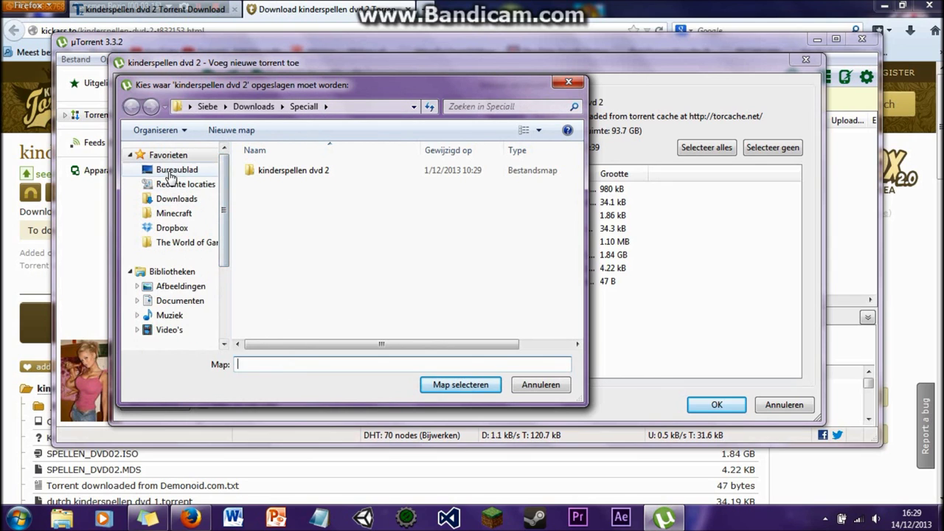
pyautogui.click(170, 170)
pyautogui.moveTo(579, 212); pyautogui.dragTo(582, 324)
pyautogui.doubleClick(306, 295)
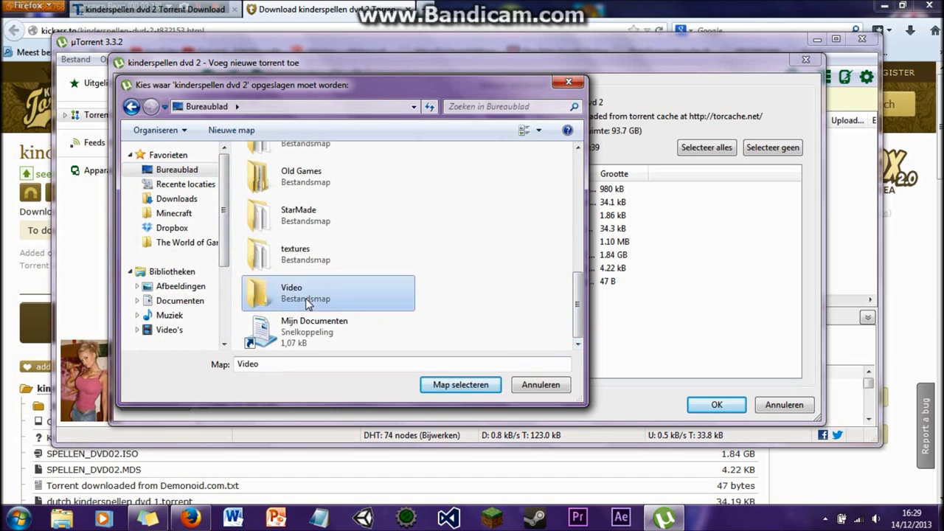
pyautogui.click(456, 385)
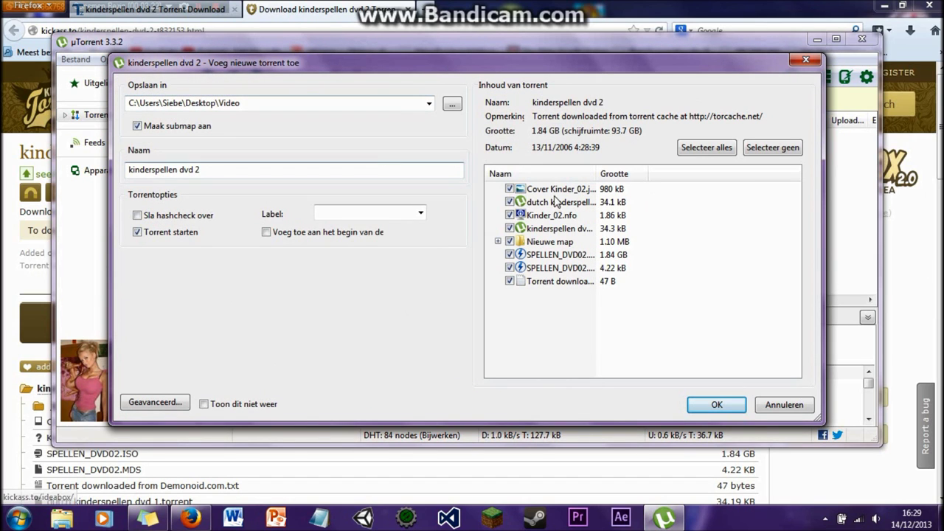
pyautogui.click(717, 405)
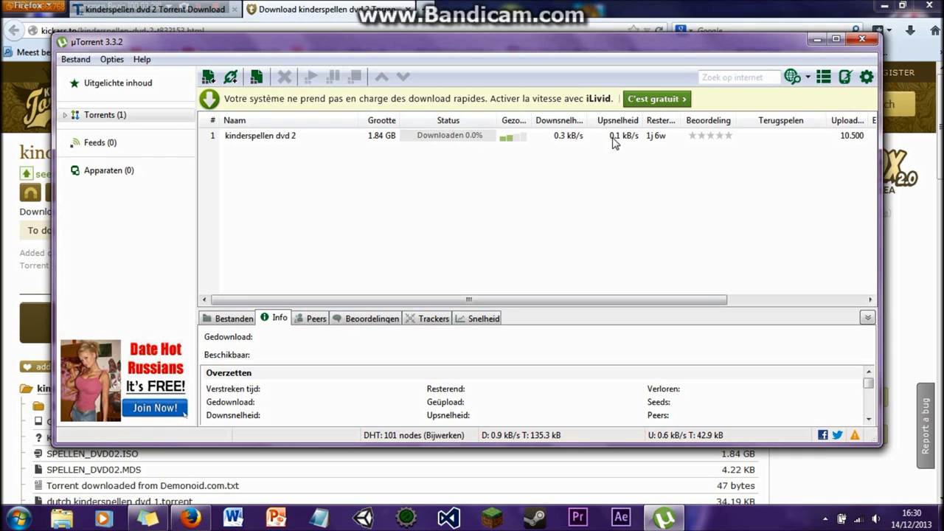
# - Remove the newly started kinderspellen dvd 2 download from µTorrent's torrent list
pyautogui.click(297, 141)
pyautogui.rightClick(296, 140)
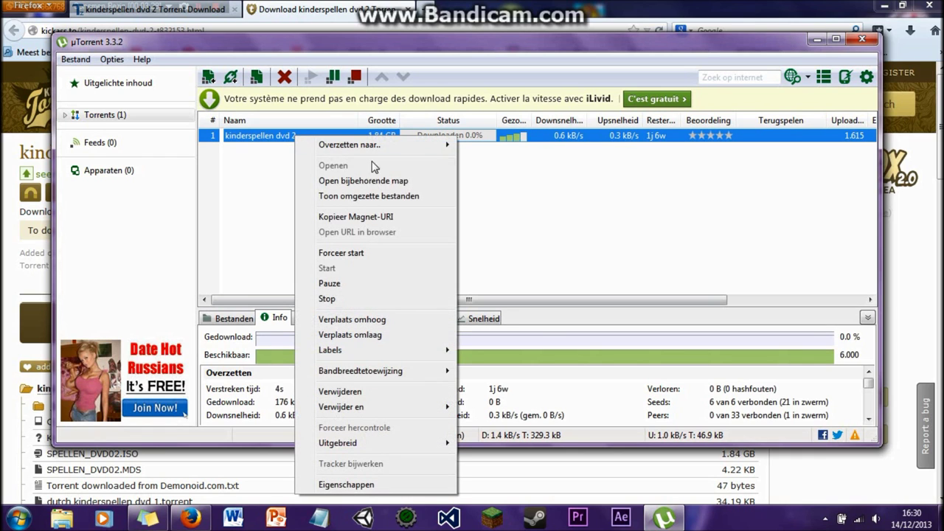
pyautogui.click(373, 391)
pyautogui.click(550, 305)
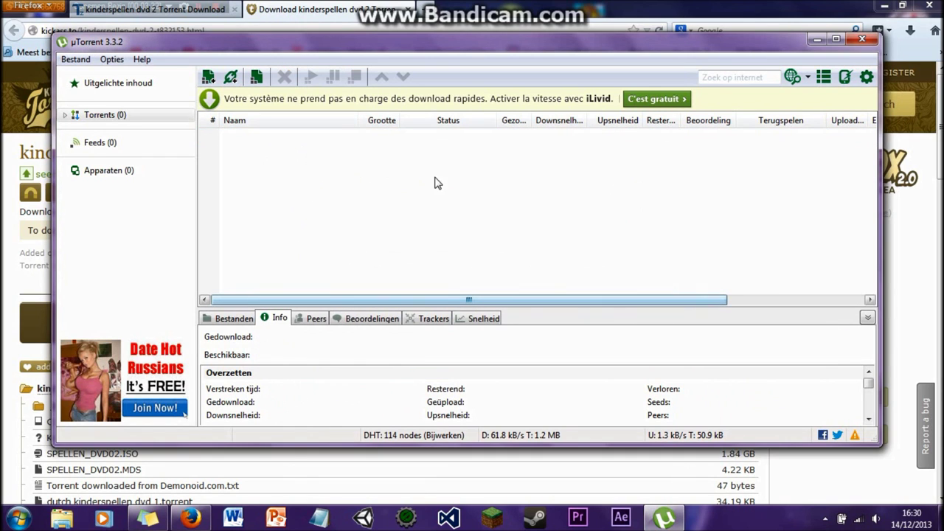
# - Close µTorrent, the kickass.to page and Firefox to return to the desktop
pyautogui.click(864, 42)
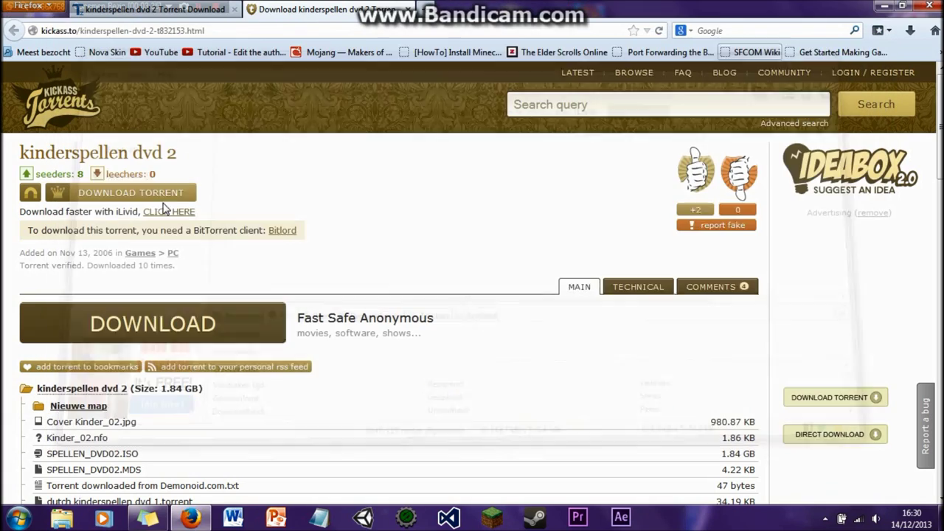
pyautogui.click(408, 8)
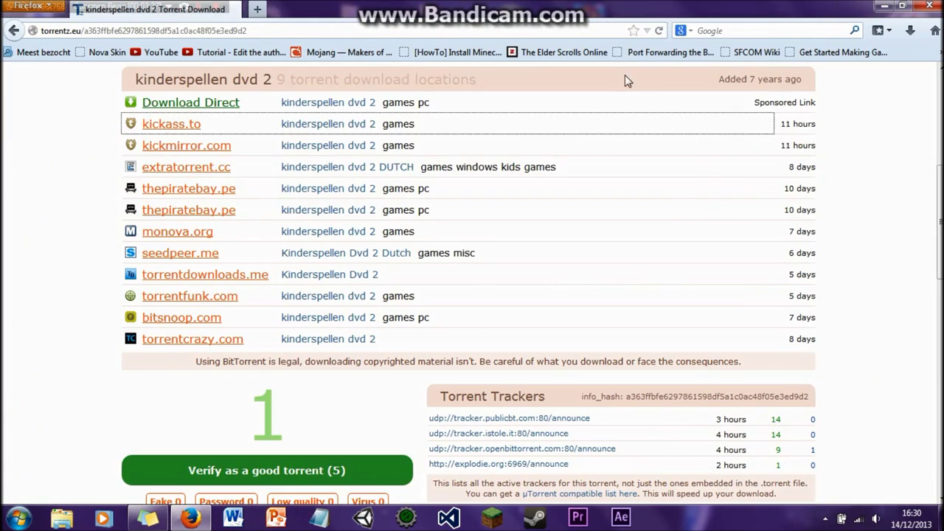
pyautogui.click(931, 7)
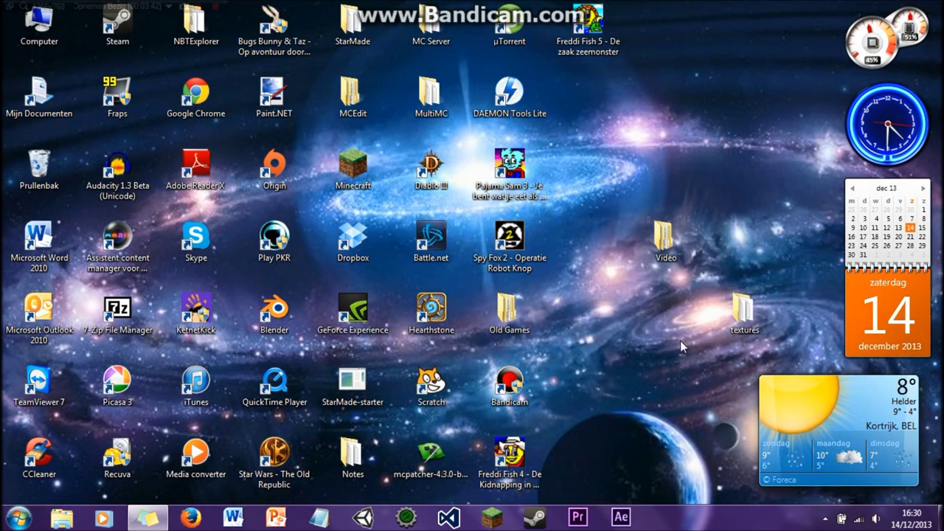
pyautogui.moveTo(659, 267); pyautogui.dragTo(654, 222)
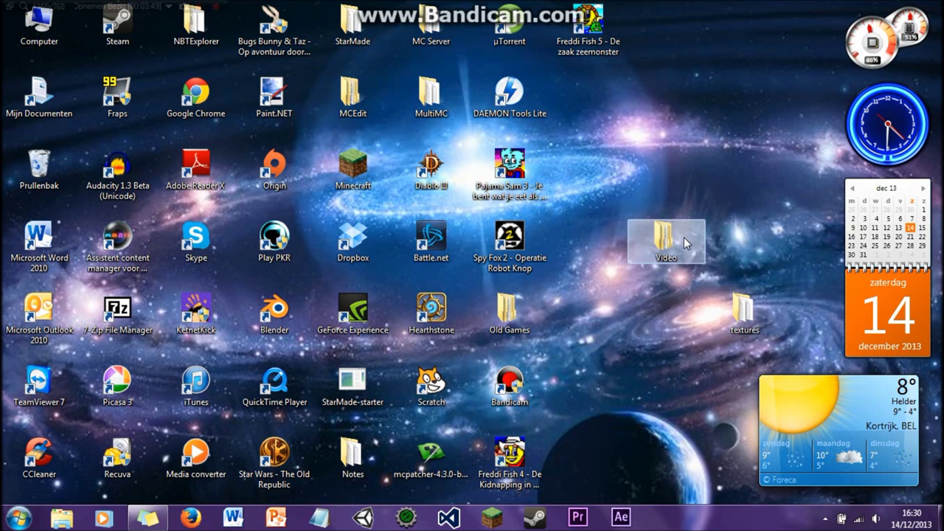
pyautogui.moveTo(684, 241)
pyautogui.click(732, 229)
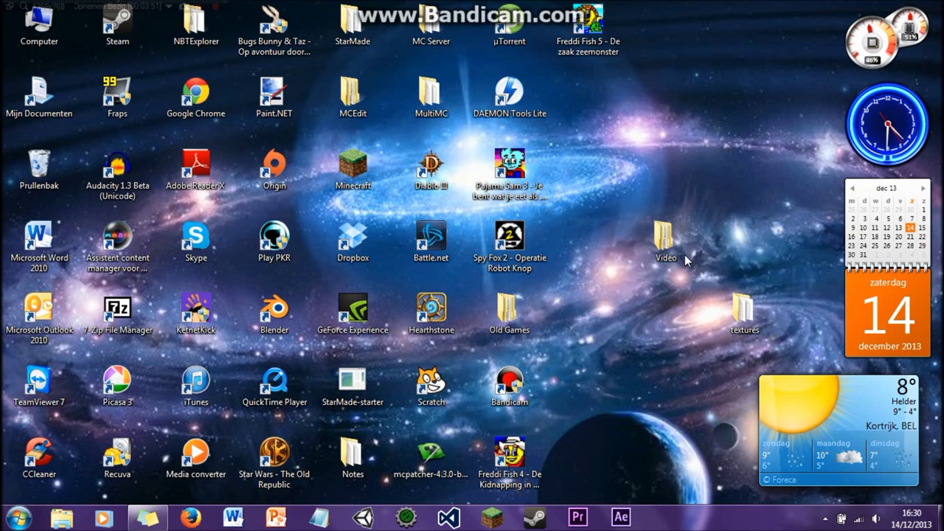
# - Launch DAEMON Tools Lite, select SPELLEN_DVD02.ISO in the Image Catalog and move the window clear of the desktop's Video folder
pyautogui.doubleClick(526, 102)
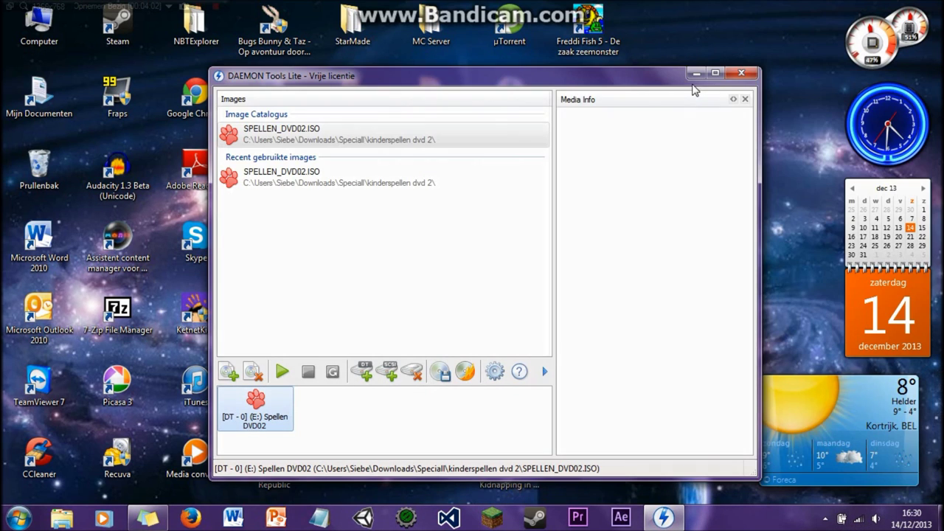
pyautogui.moveTo(562, 83)
pyautogui.mouseDown()
pyautogui.moveTo(571, 74)
pyautogui.moveTo(560, 71)
pyautogui.mouseUp()
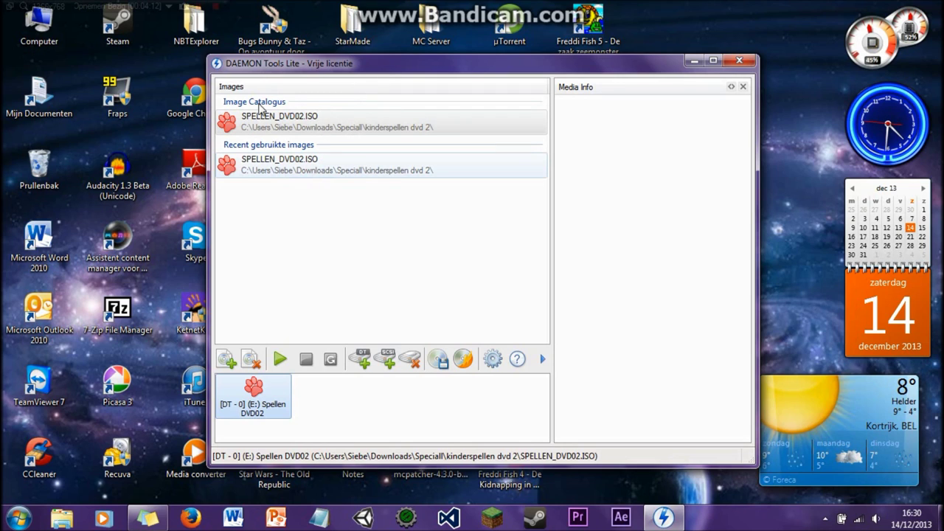
pyautogui.click(338, 127)
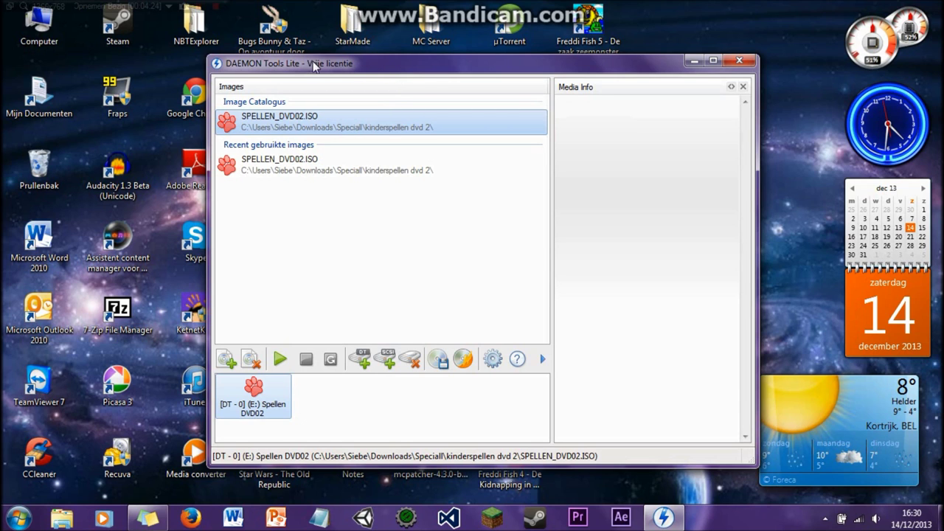
pyautogui.moveTo(307, 61); pyautogui.dragTo(176, 43)
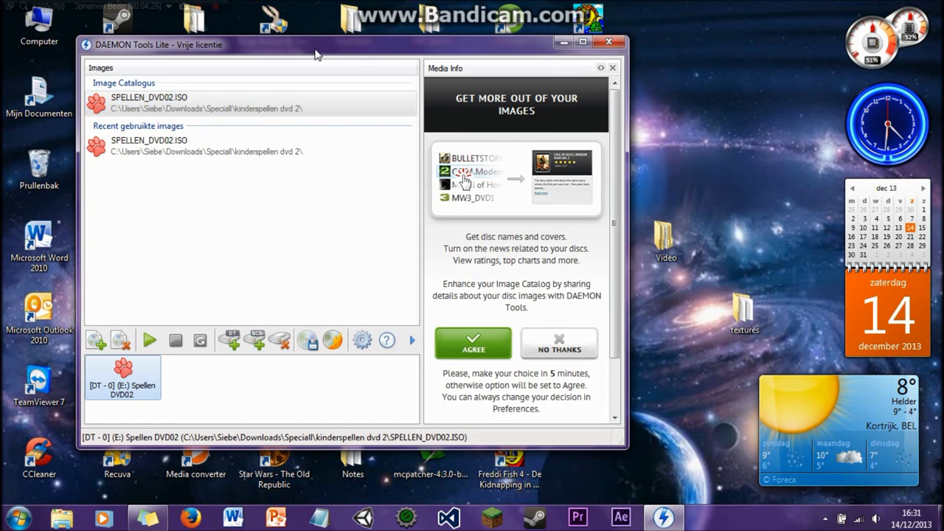
# - Reposition the DAEMON Tools Lite window on the desktop and close its Media Info pane
pyautogui.moveTo(376, 57); pyautogui.dragTo(462, 54)
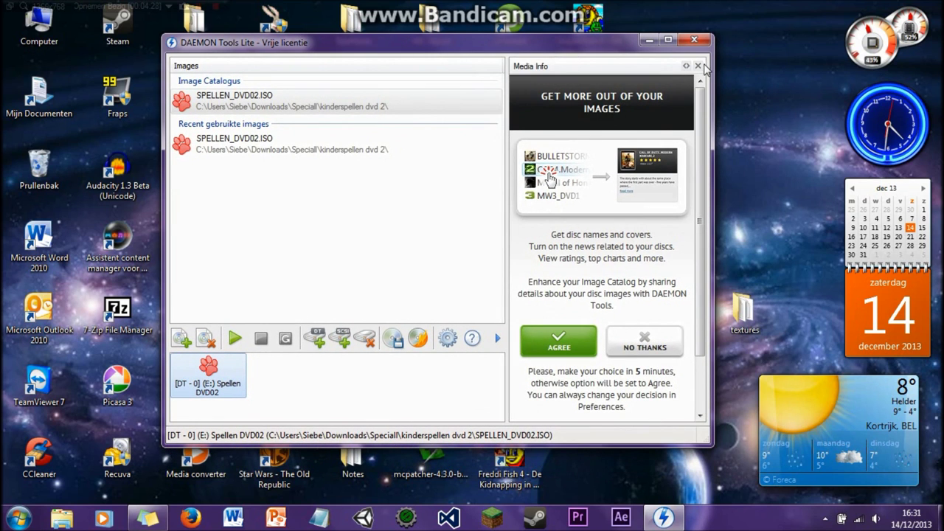
pyautogui.click(699, 66)
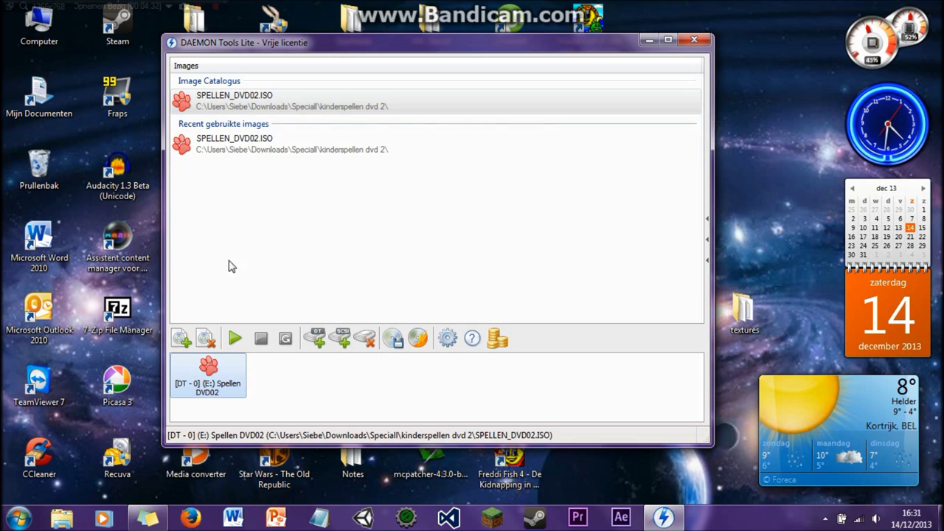
# - Start adding an image and browse to the kinderspellen dvd 2 folder inside the desktop's Video folder
pyautogui.click(183, 340)
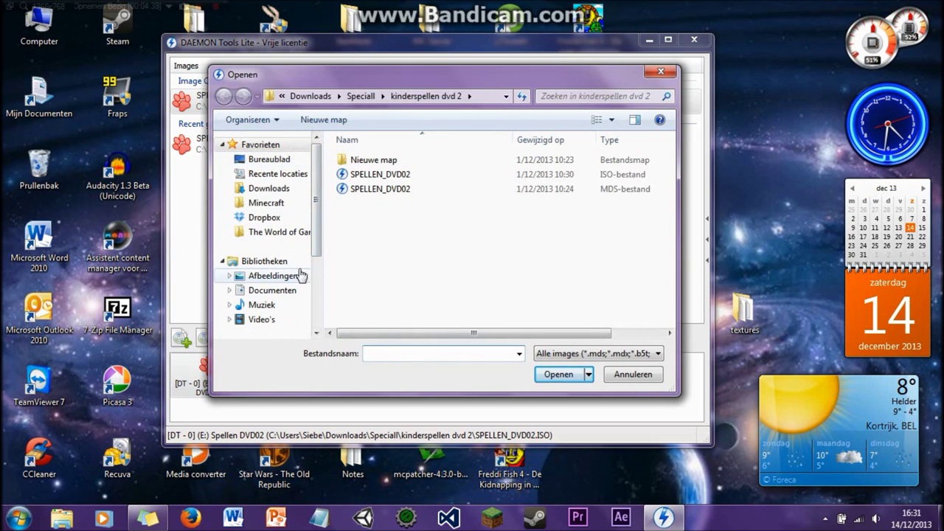
pyautogui.click(291, 164)
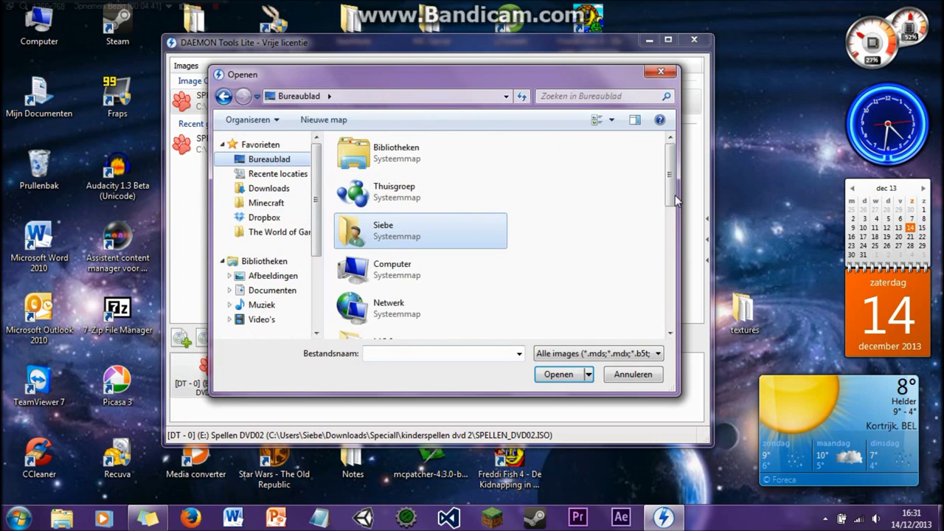
pyautogui.moveTo(672, 193); pyautogui.dragTo(673, 318)
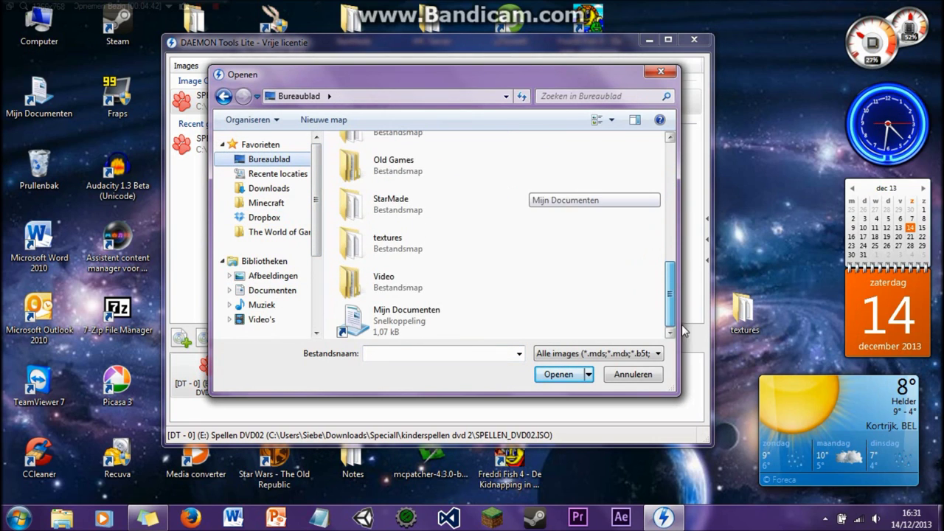
pyautogui.doubleClick(445, 289)
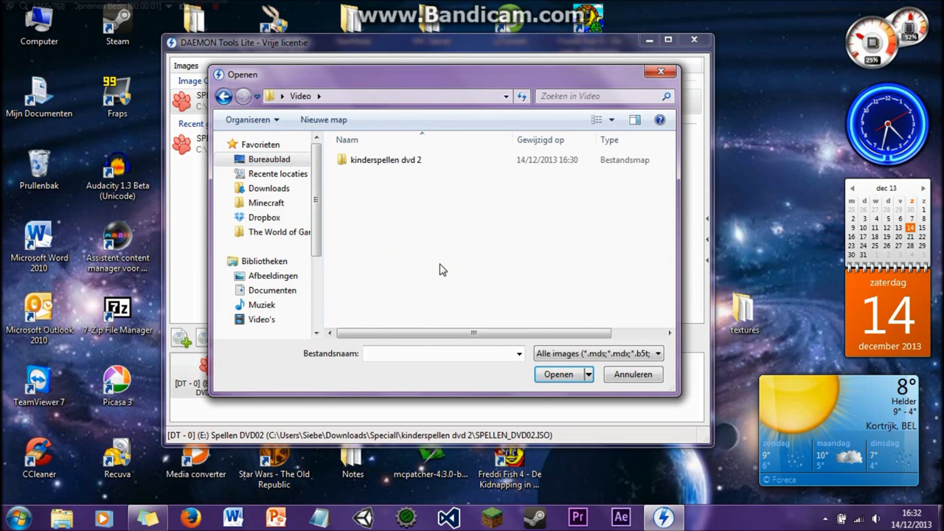
pyautogui.doubleClick(391, 163)
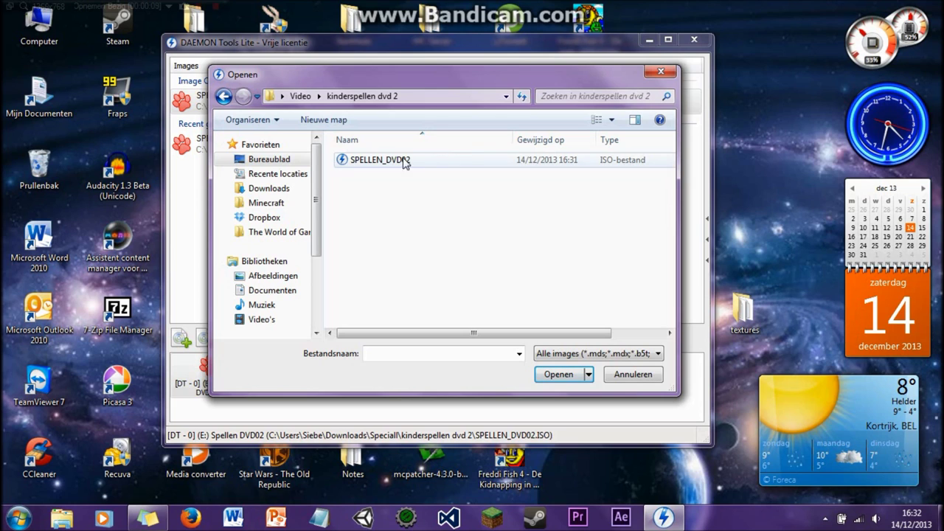
pyautogui.scroll(-3, 315, 242)
pyautogui.scroll(3, 310, 221)
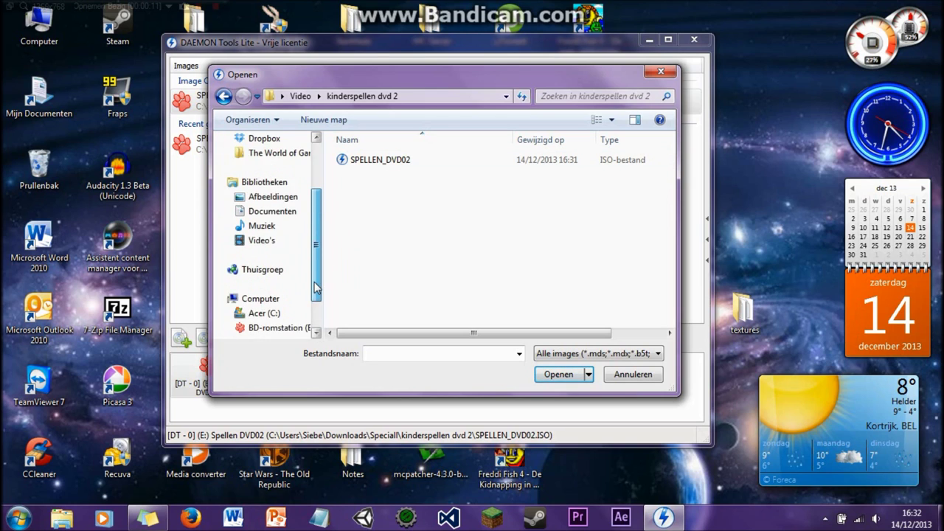
# - Look at the image files in Downloads\Speciall\kinderspellen dvd 2, then return to the Downloads folder
pyautogui.click(277, 189)
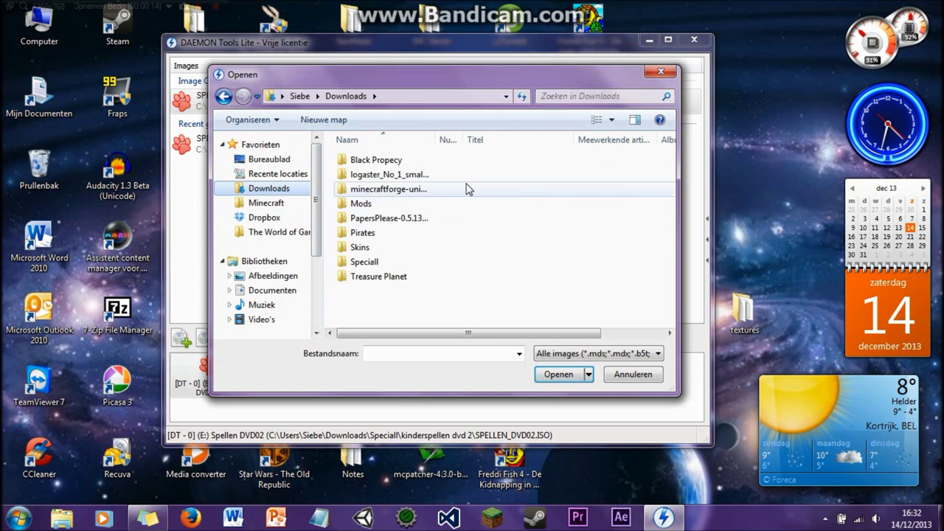
pyautogui.doubleClick(386, 261)
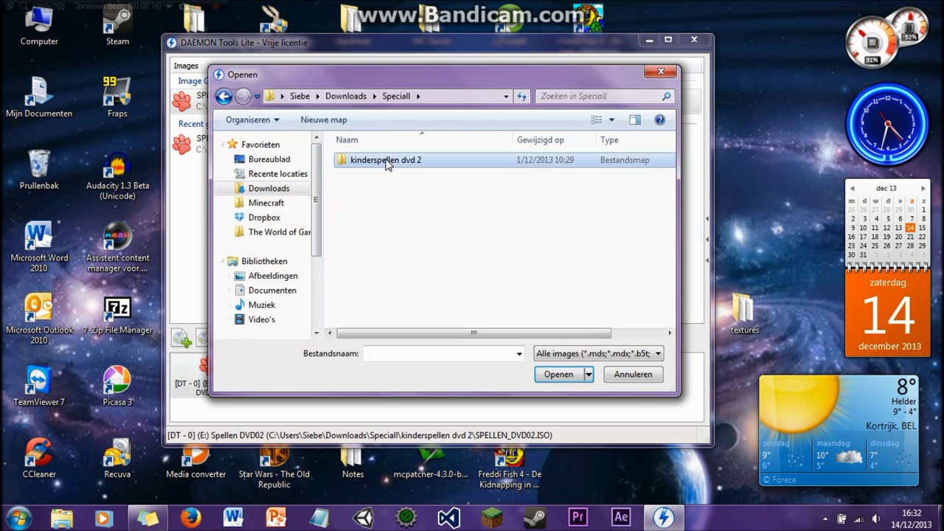
pyautogui.doubleClick(384, 161)
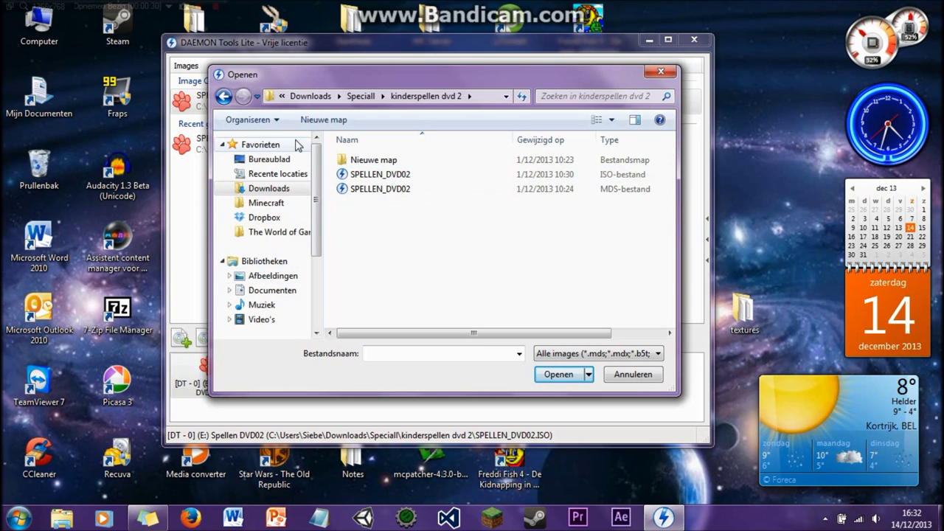
pyautogui.click(310, 98)
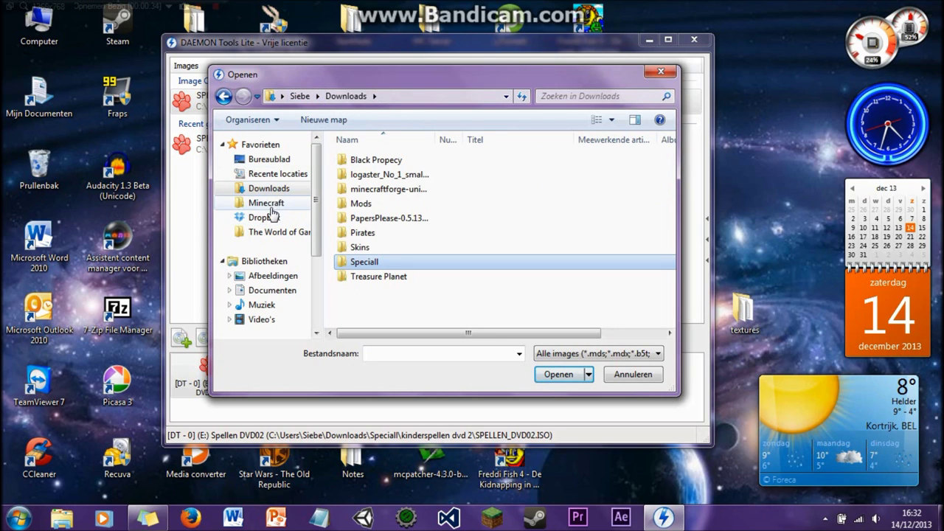
# - Select SPELLEN_DVD02 in the desktop's Video\kinderspellen dvd 2 folder, then dismiss the file dialog without adding it
pyautogui.click(270, 159)
pyautogui.moveTo(670, 166); pyautogui.dragTo(676, 340)
pyautogui.doubleClick(421, 283)
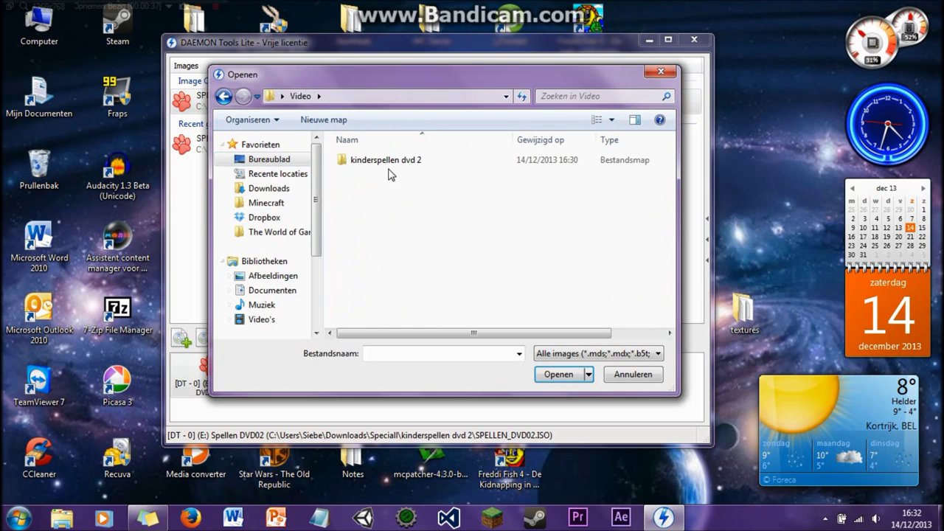
pyautogui.doubleClick(388, 160)
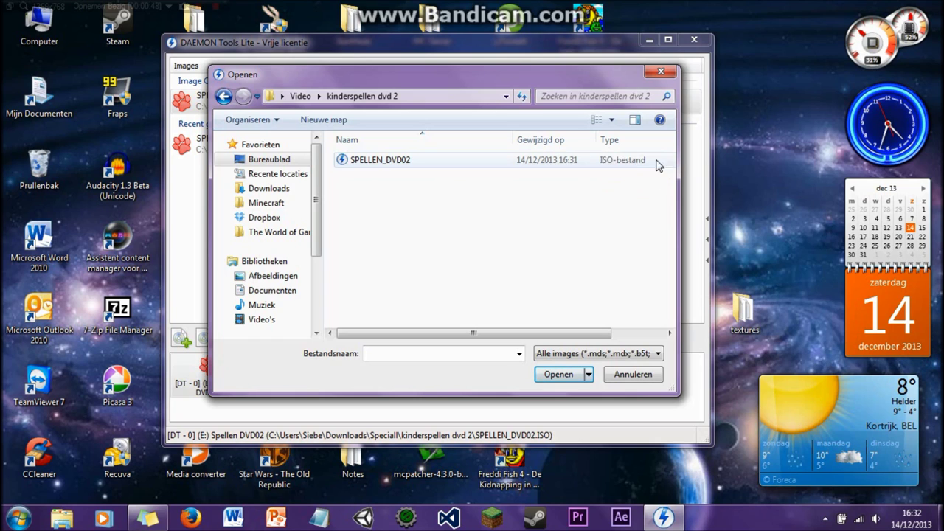
pyautogui.click(399, 160)
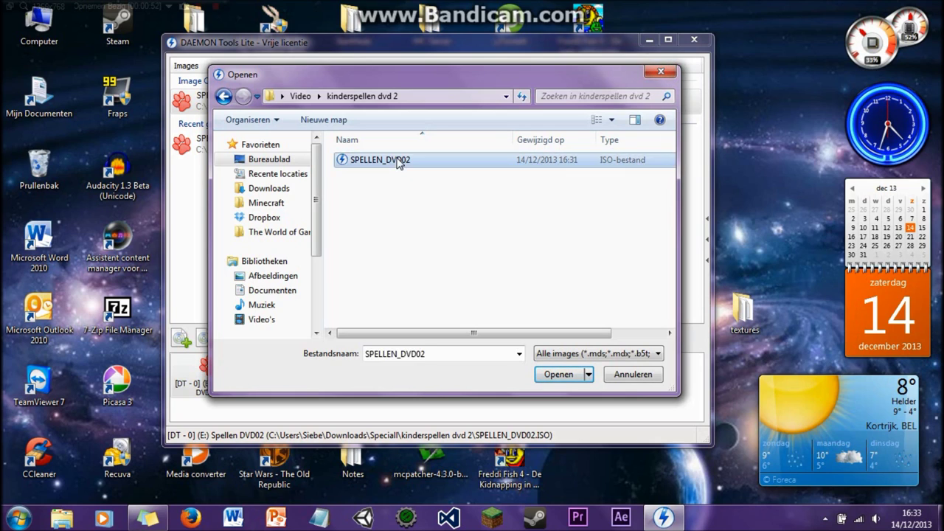
pyautogui.click(662, 72)
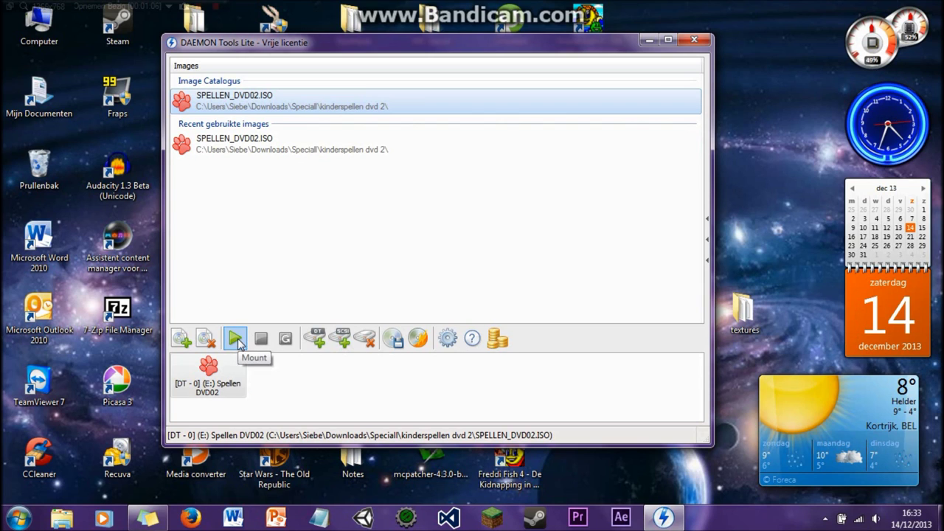
# - Mount the catalogued SPELLEN_DVD02.ISO, run CD_Start.exe from the virtual drive and move the game menu window
pyautogui.click(235, 339)
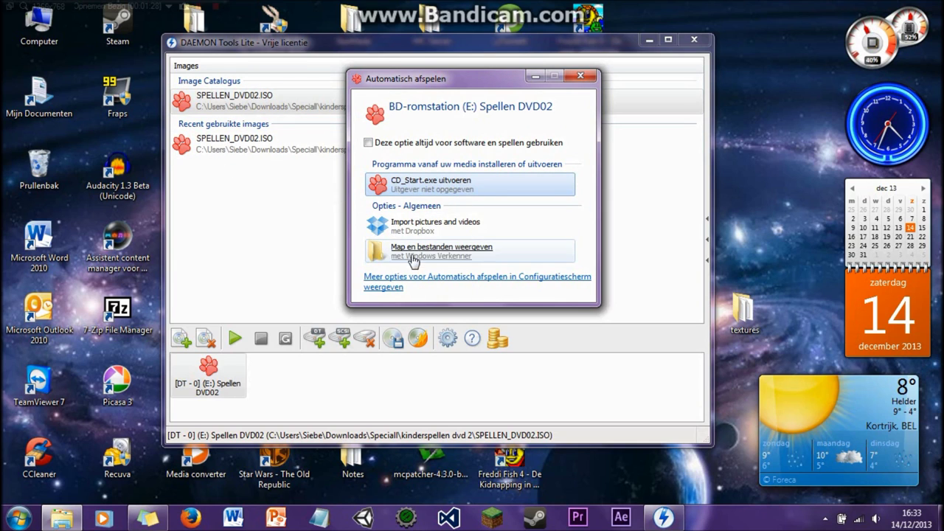
pyautogui.click(446, 191)
pyautogui.moveTo(399, 99); pyautogui.dragTo(380, 59)
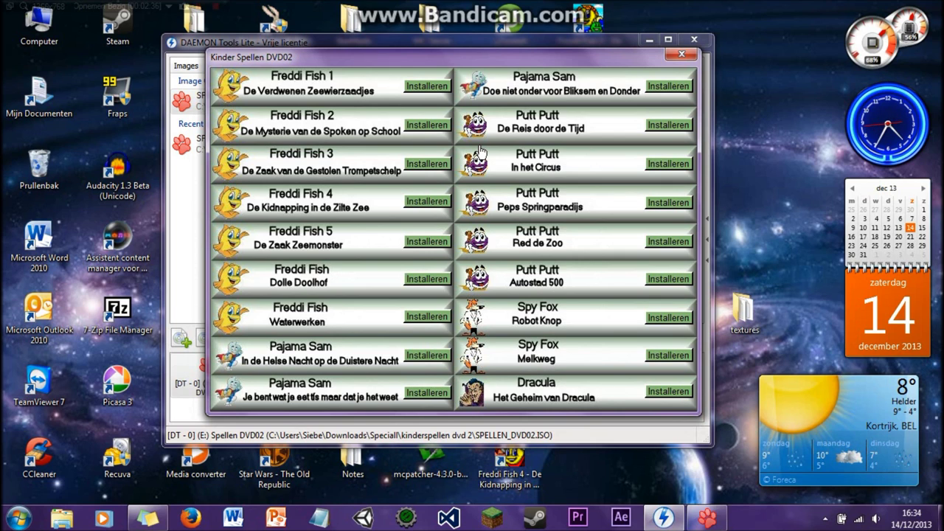
# - Start the Freddi Fish 2 installer, keep the default destination and Start menu folders, and enable the desktop shortcut
pyautogui.click(431, 129)
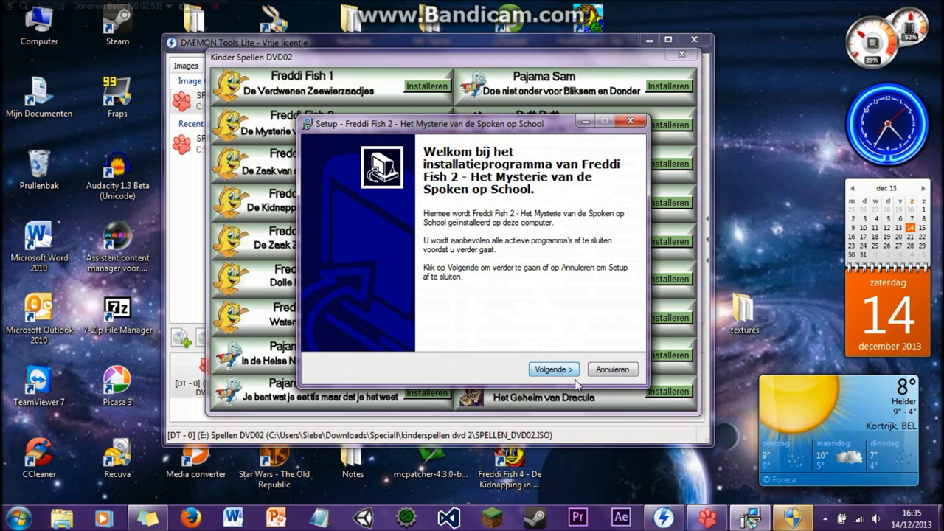
pyautogui.click(938, 402)
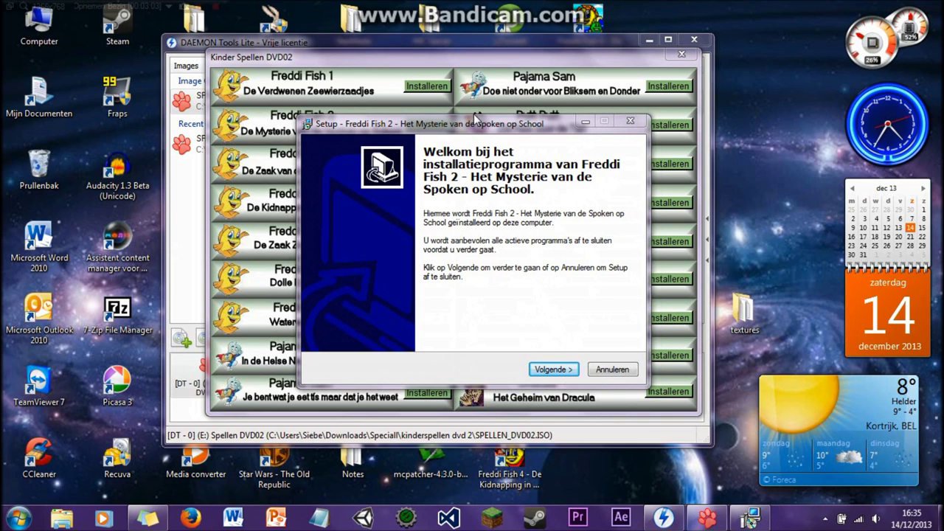
pyautogui.click(565, 372)
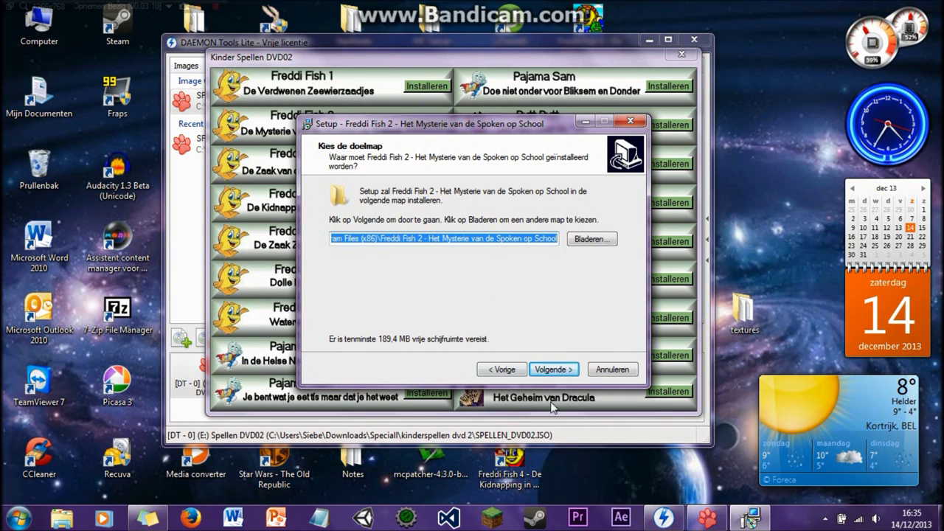
pyautogui.click(565, 375)
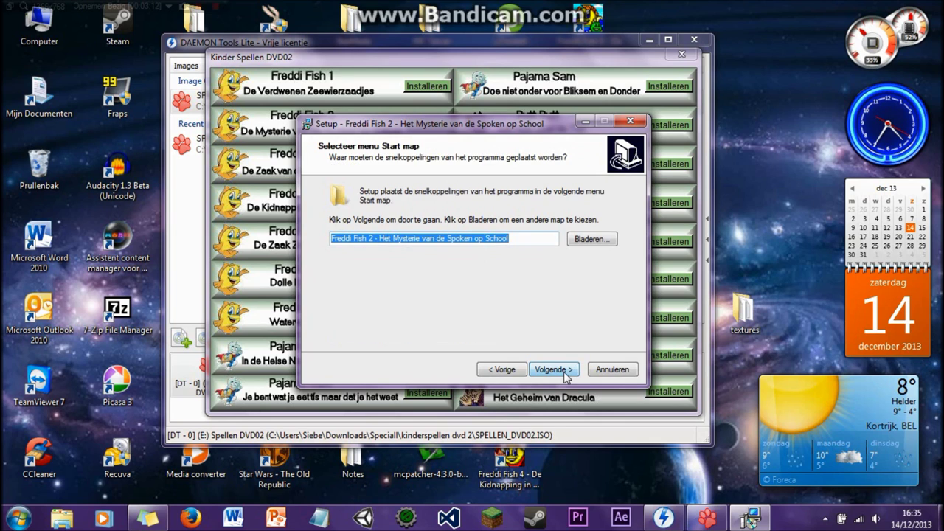
pyautogui.click(565, 374)
pyautogui.click(339, 234)
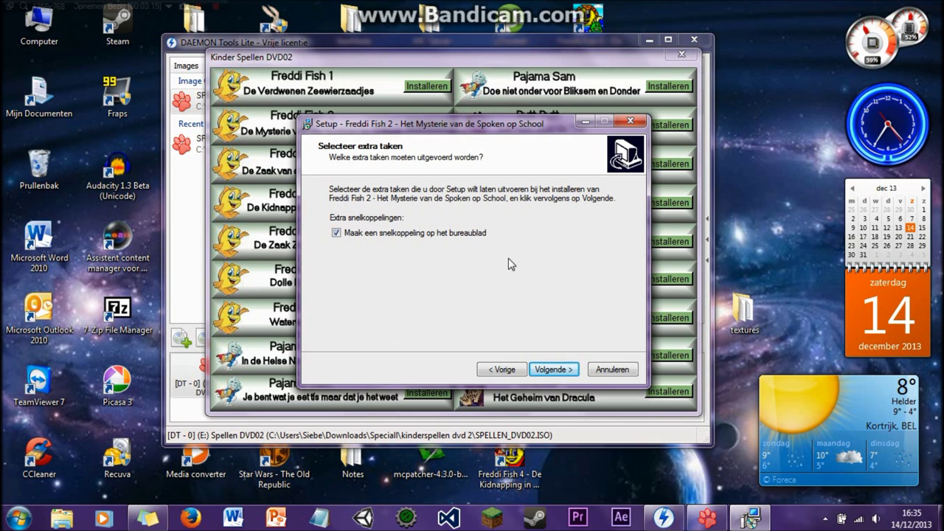
pyautogui.click(559, 371)
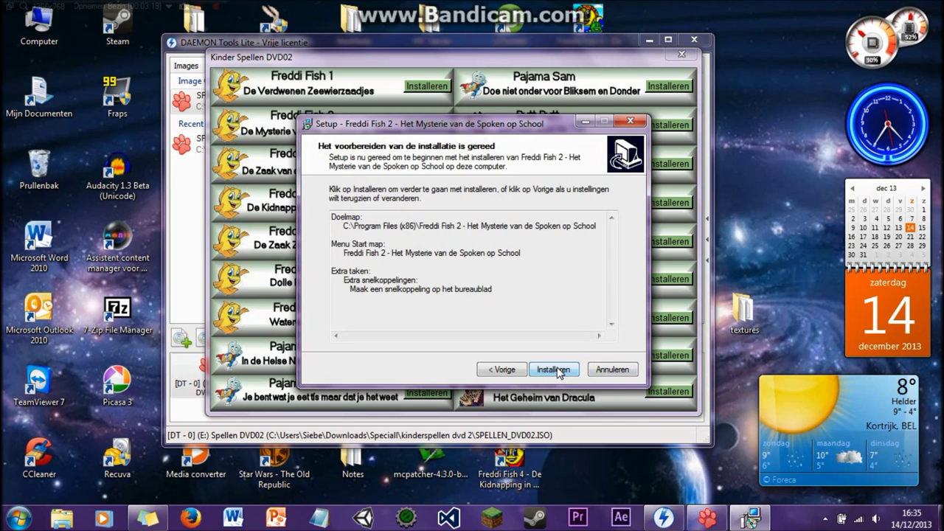
# - Install Freddi Fish 2 and finish the setup with the option to start the game turned off
pyautogui.click(558, 370)
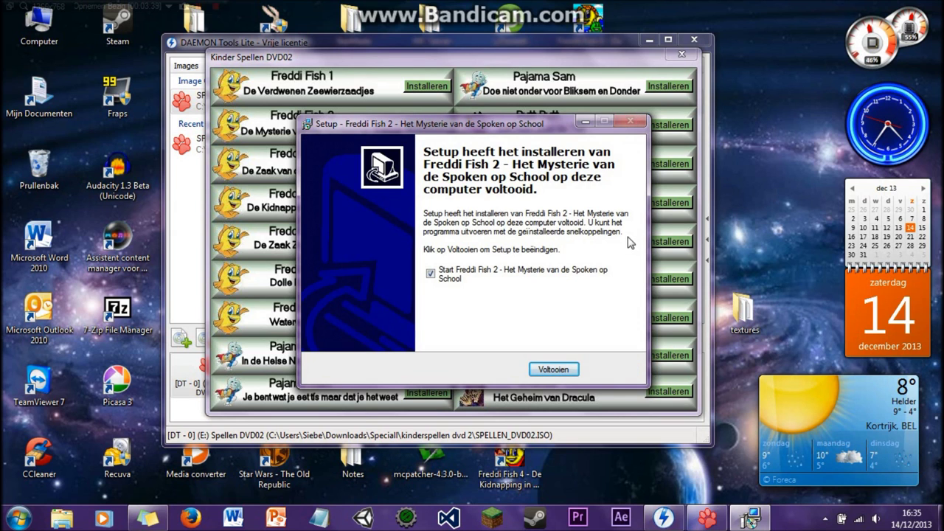
pyautogui.click(460, 288)
pyautogui.click(553, 373)
# - Close the Kinder Spellen DVD02 menu and minimise DAEMON Tools Lite to show the desktop
pyautogui.click(680, 54)
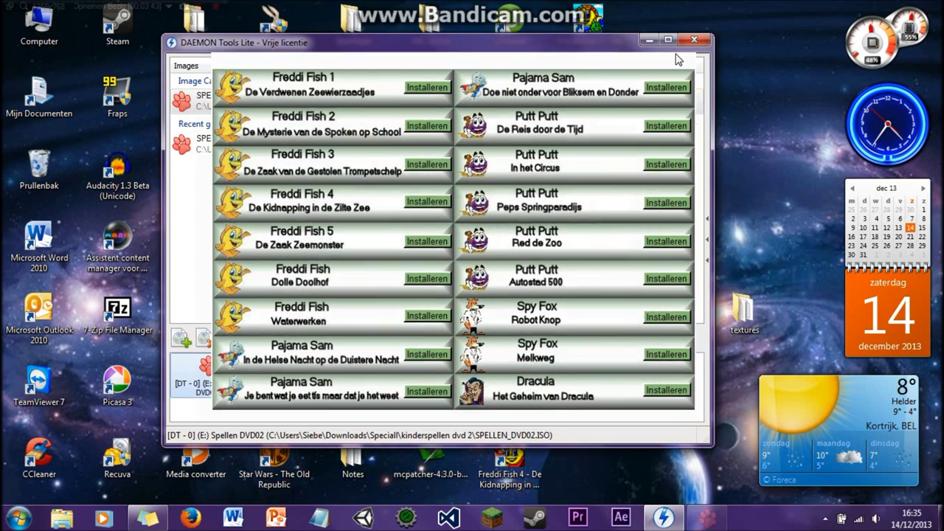
pyautogui.click(648, 40)
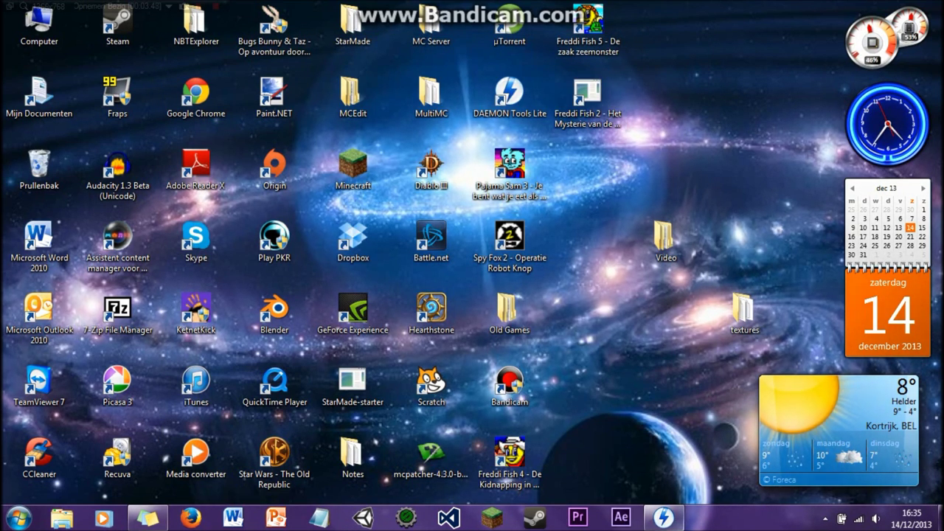
# - Restore DAEMON Tools Lite, mount SPELLEN_DVD02.ISO from the recently used images and open the disc's files in Windows Explorer
pyautogui.click(664, 519)
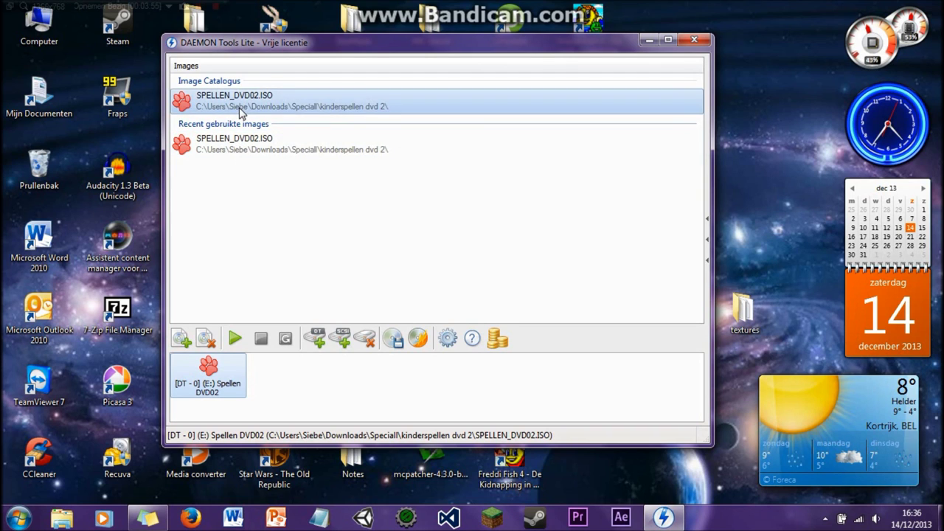
pyautogui.click(249, 148)
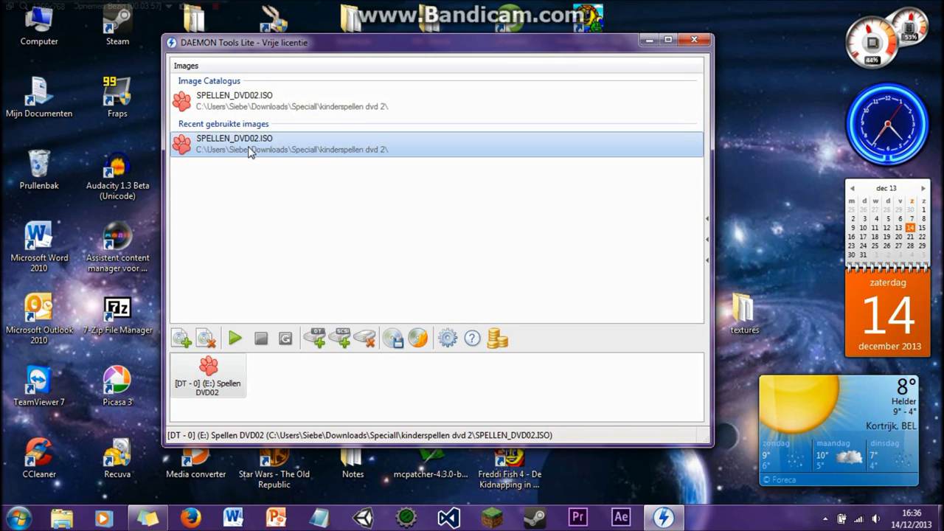
pyautogui.doubleClick(248, 148)
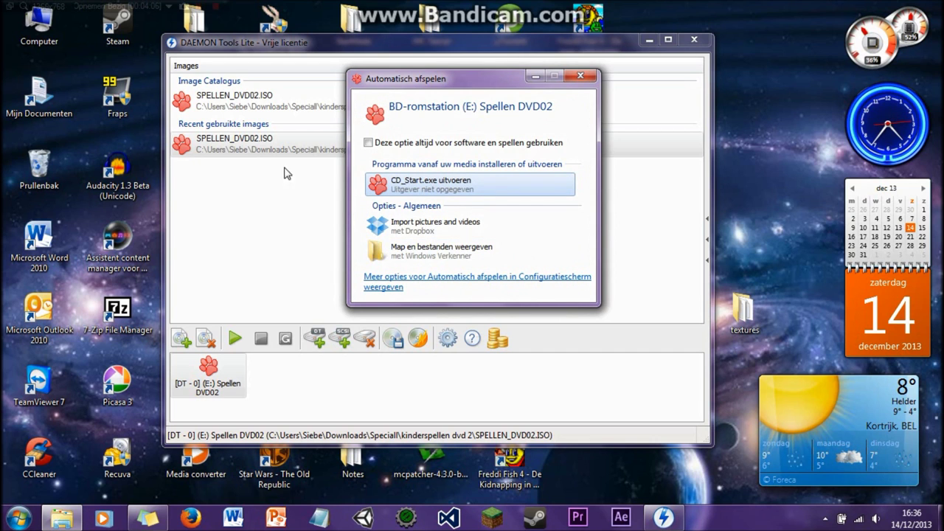
pyautogui.click(443, 256)
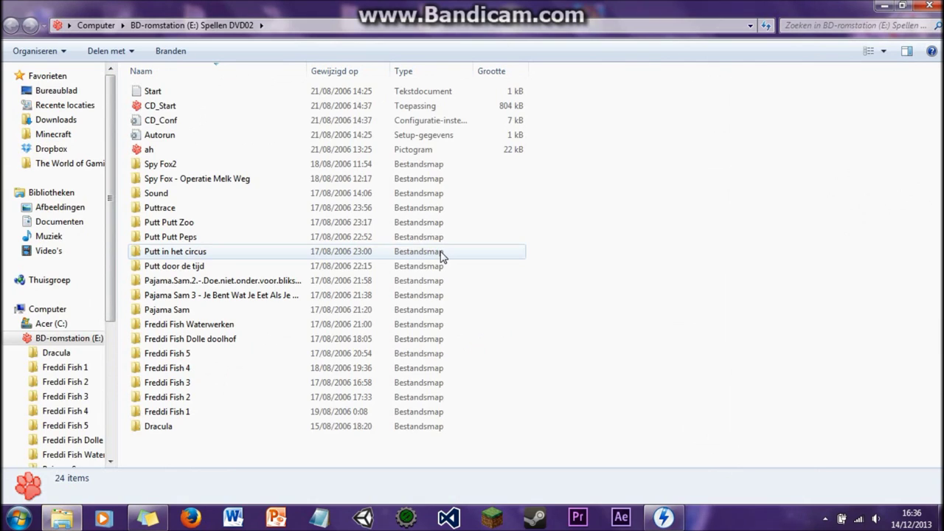
# - Look inside the disc's Freddi Fish 5 and Dracula folders, returning to the disc's root folder after each
pyautogui.scroll(-4, 92, 366)
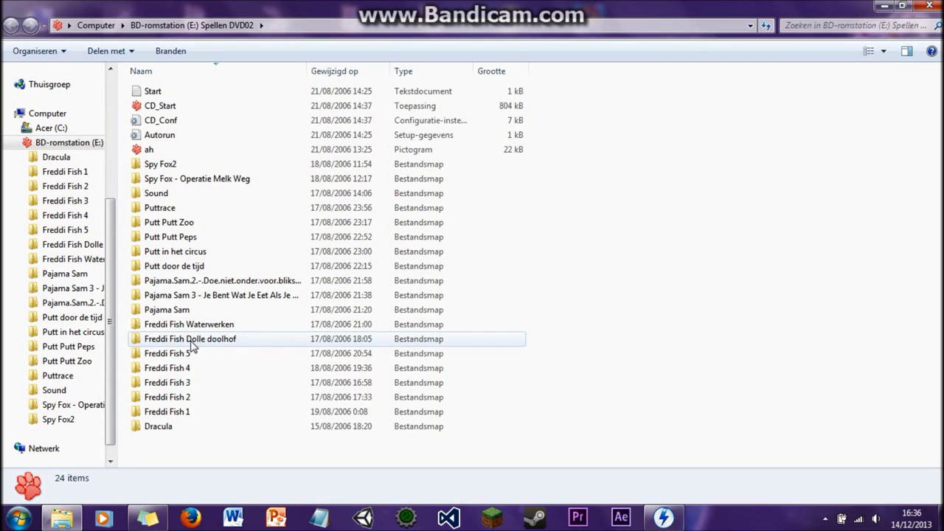
pyautogui.doubleClick(178, 358)
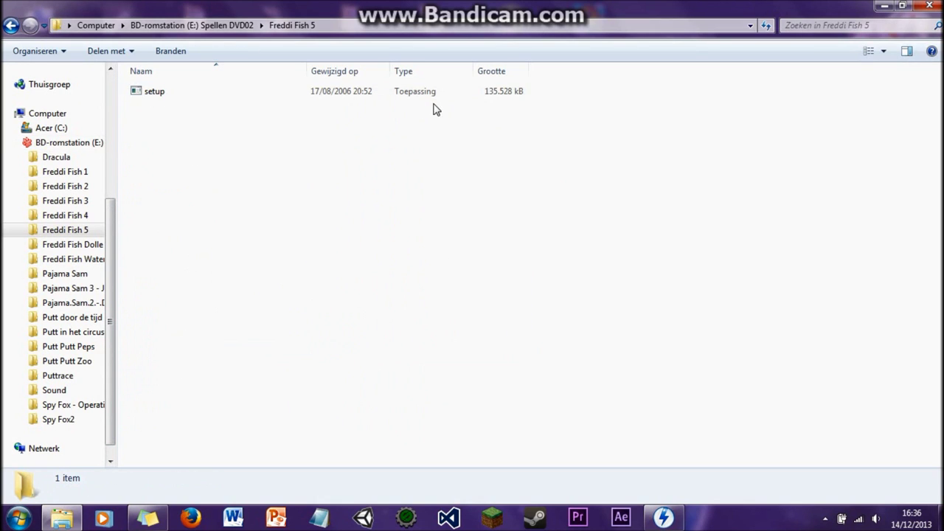
pyautogui.click(9, 28)
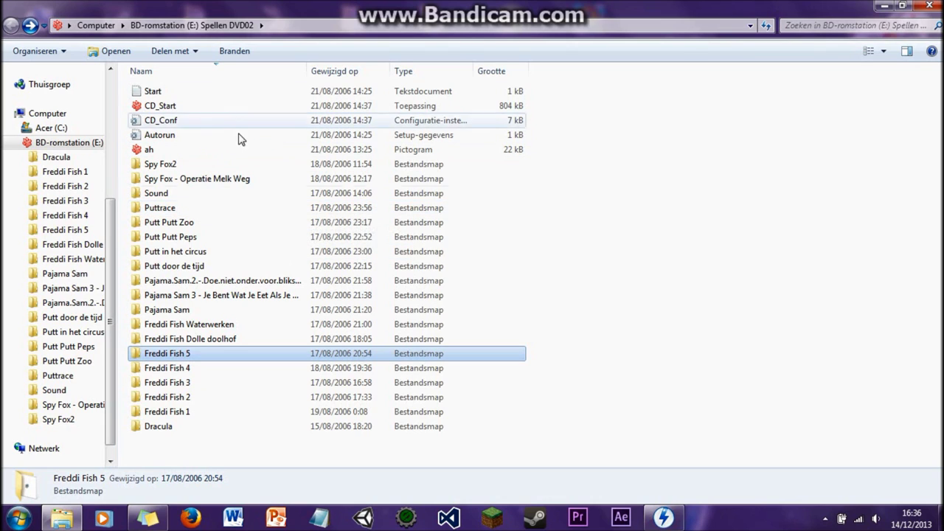
pyautogui.doubleClick(217, 428)
pyautogui.click(10, 26)
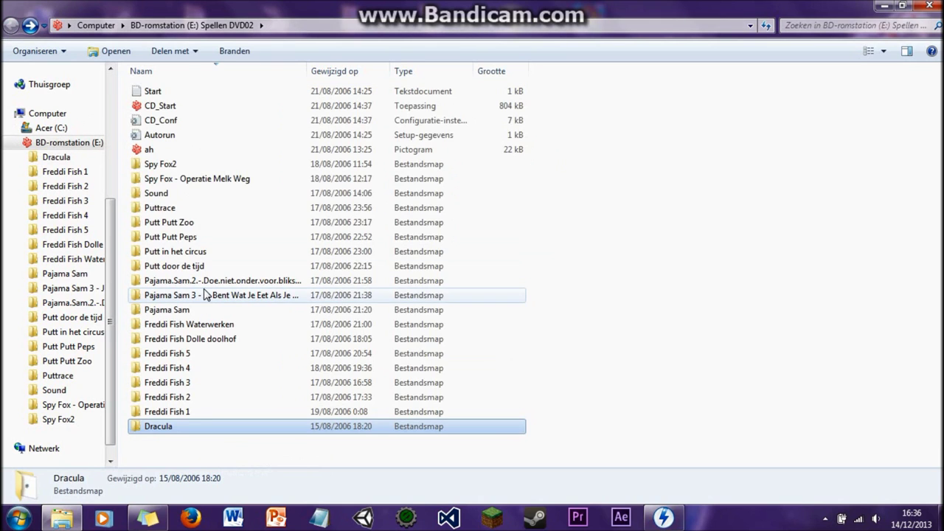
# - Look inside the disc's Spy Fox2, Spy Fox - Operatie Melk Weg and Pajama.Sam.2 folders, returning to the root folder after each
pyautogui.doubleClick(181, 166)
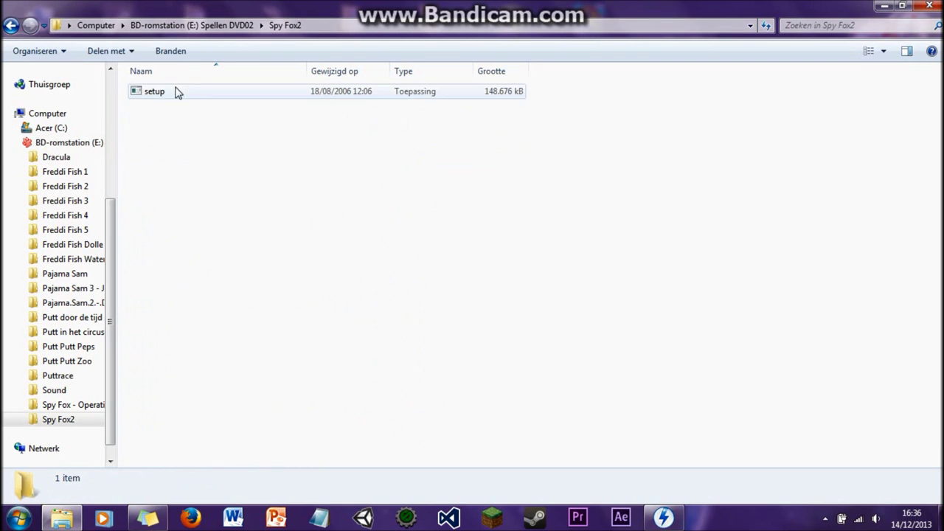
pyautogui.click(12, 26)
pyautogui.click(226, 180)
pyautogui.doubleClick(226, 180)
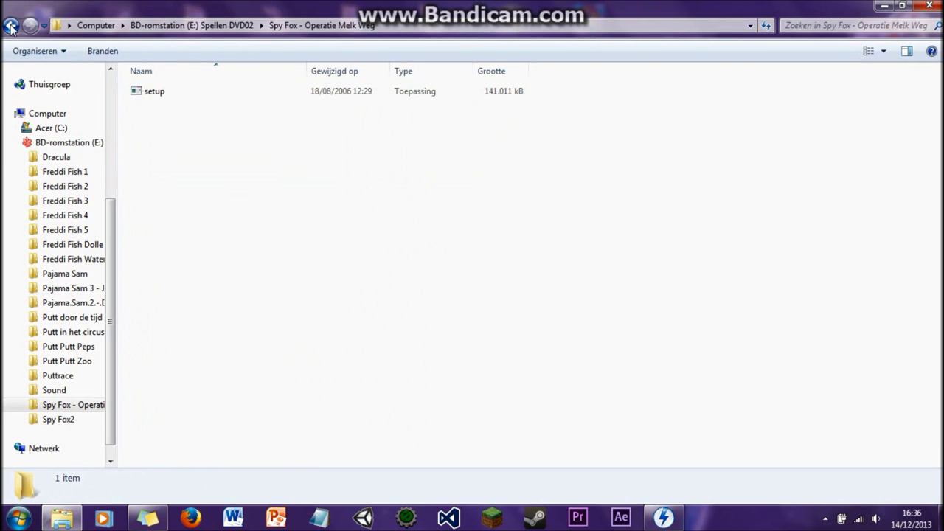
pyautogui.press('BackSpace')
pyautogui.doubleClick(192, 280)
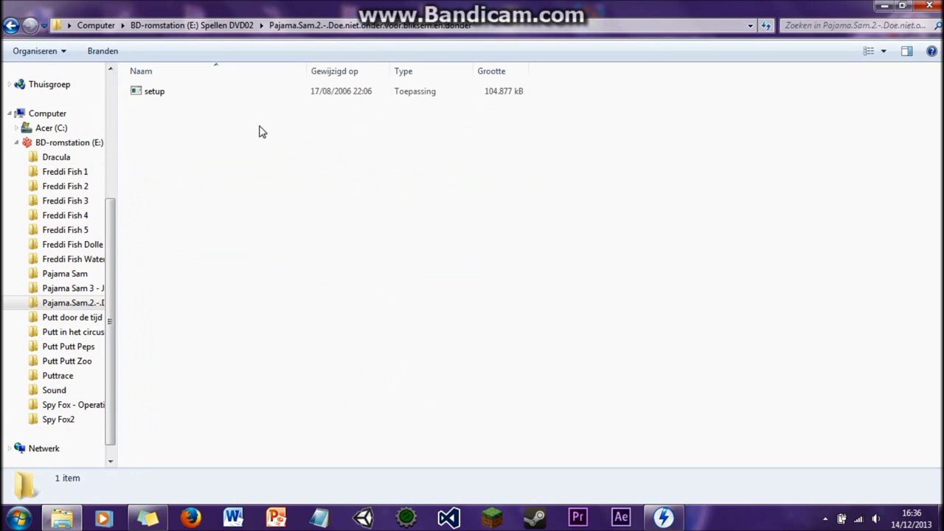
pyautogui.click(23, 28)
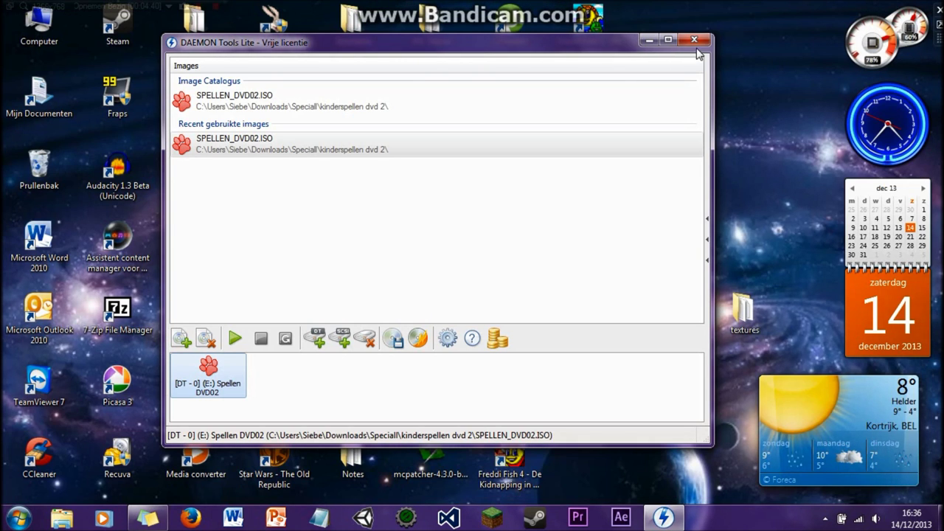
# - Close DAEMON Tools Lite and try to start Freddi Fish 2 from its desktop shortcut, dismissing the error message
pyautogui.click(694, 39)
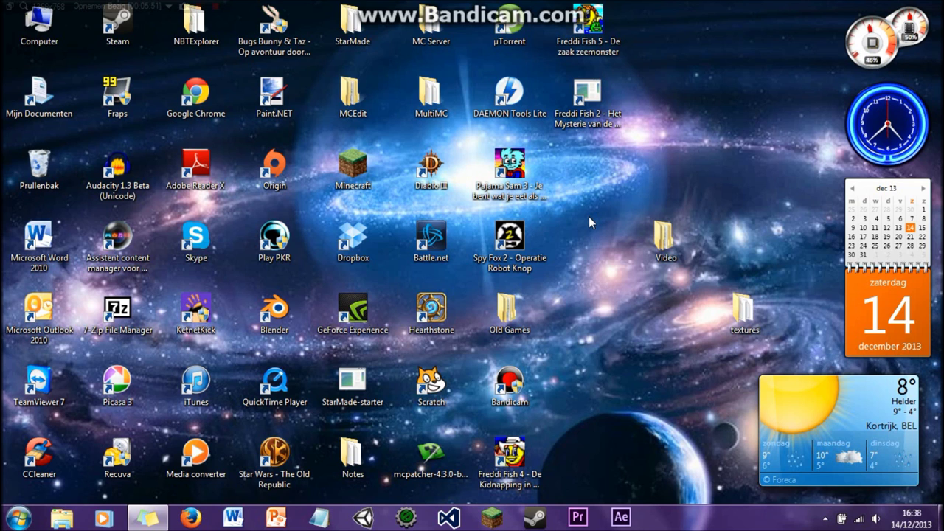
pyautogui.doubleClick(598, 111)
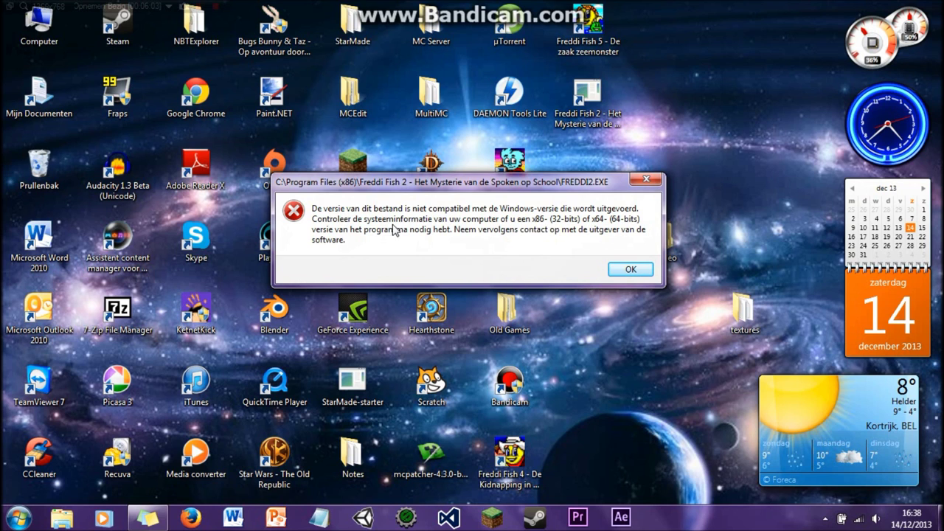
pyautogui.click(631, 270)
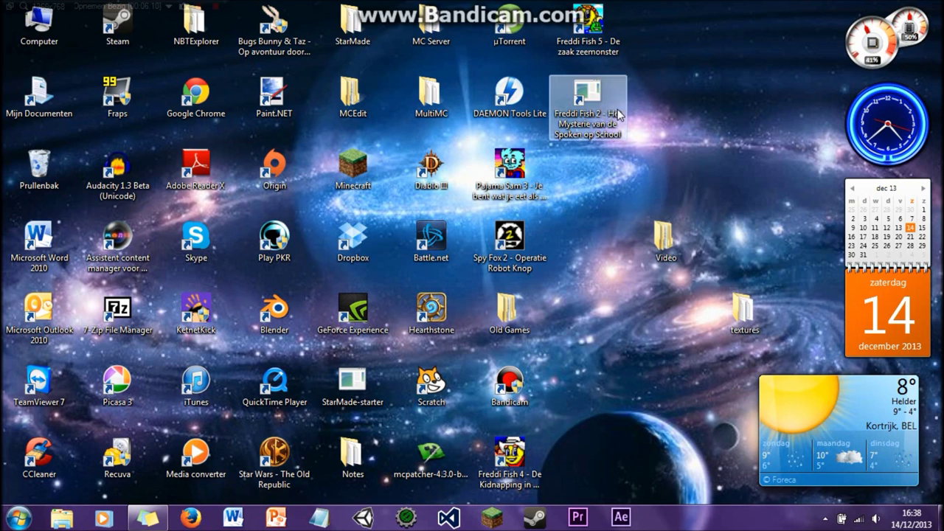
pyautogui.click(517, 123)
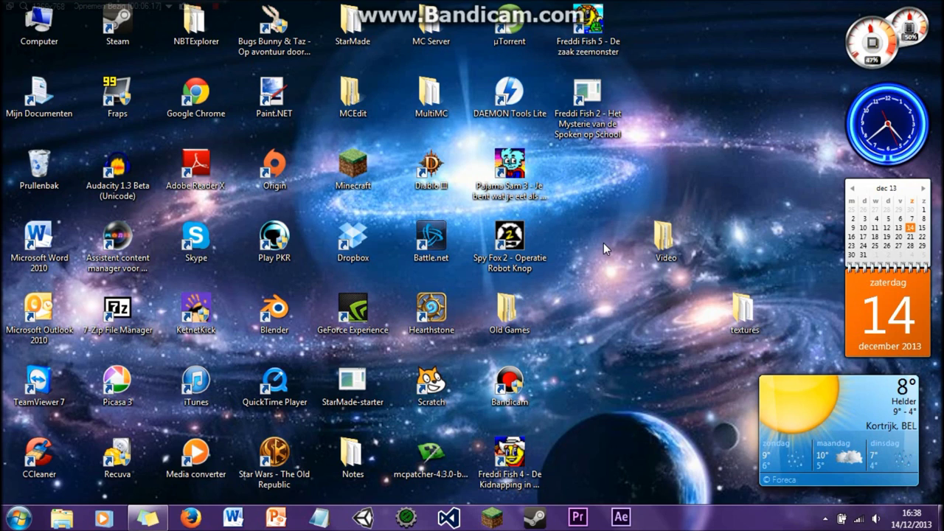
# - Check the properties of the Acer (C:) drive and the computer's system type in the system properties, closing each window
pyautogui.click(19, 518)
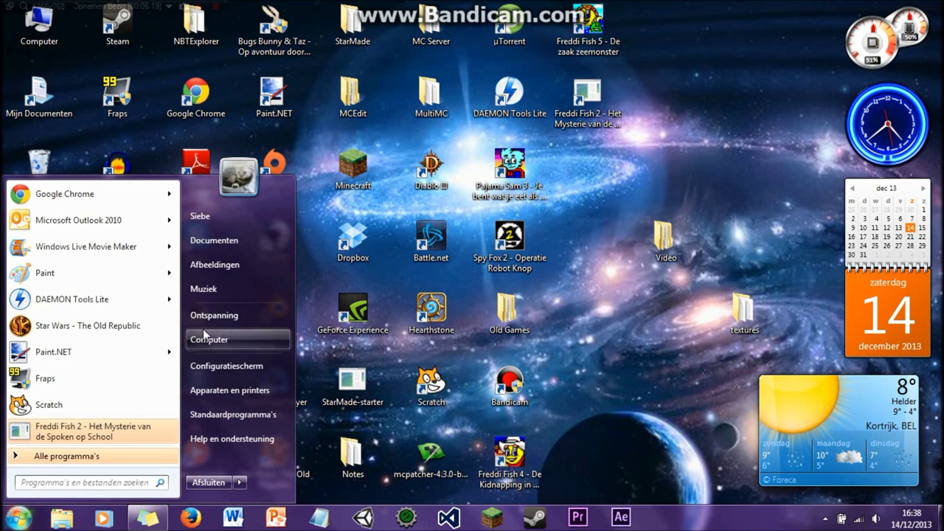
pyautogui.click(245, 338)
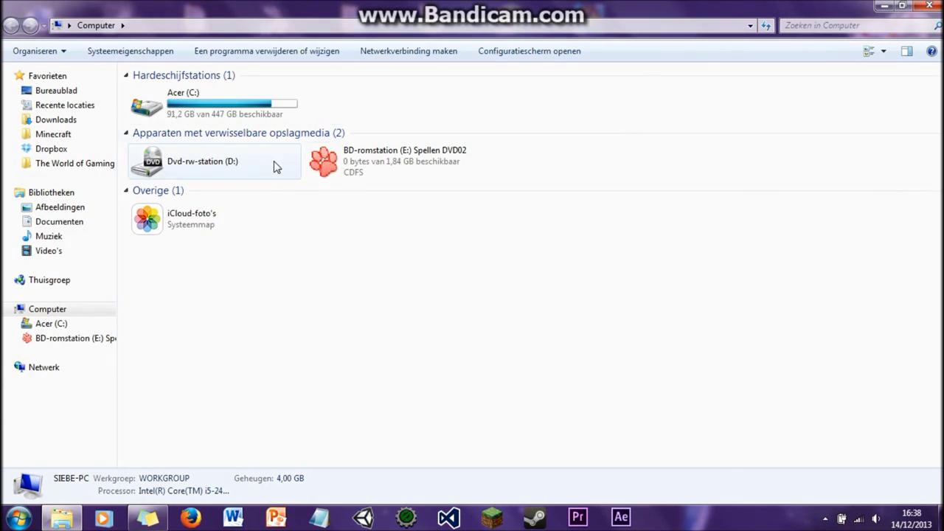
pyautogui.click(175, 103)
pyautogui.rightClick(174, 101)
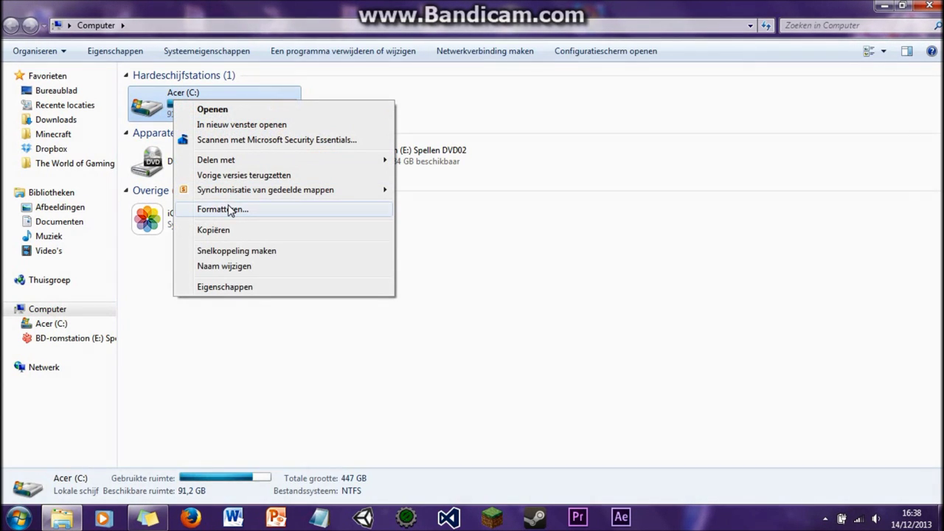
pyautogui.click(236, 287)
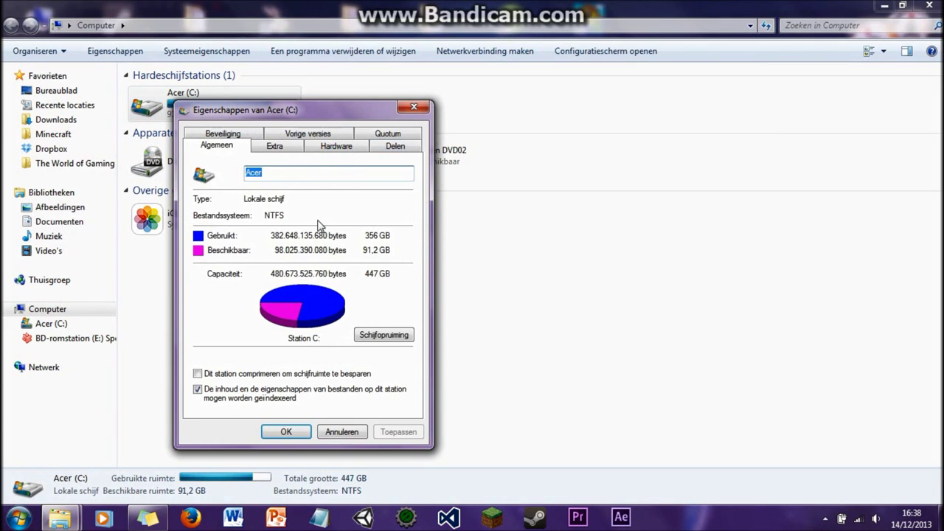
pyautogui.click(424, 108)
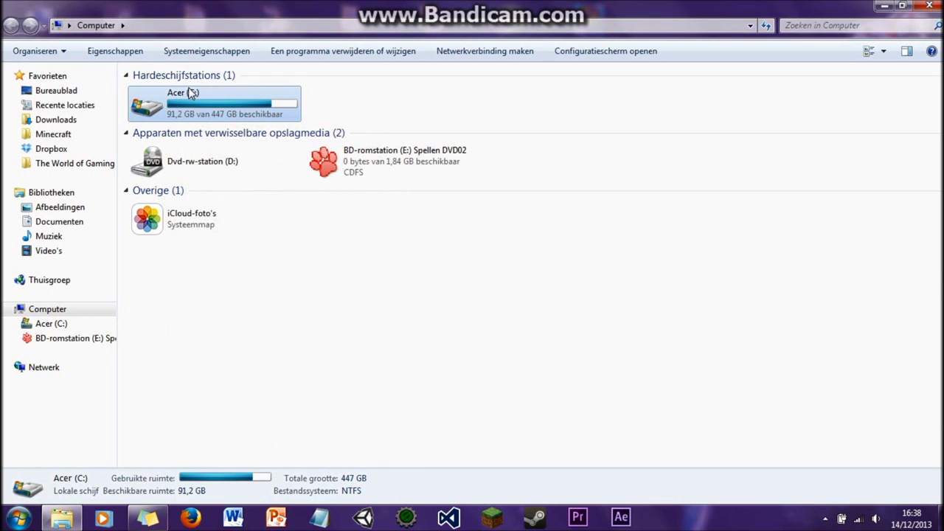
pyautogui.click(206, 51)
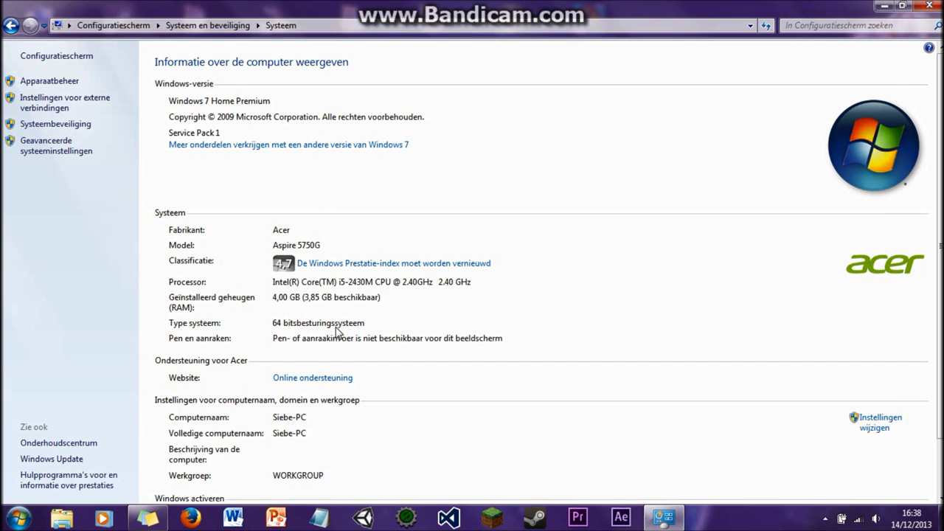
pyautogui.click(927, 5)
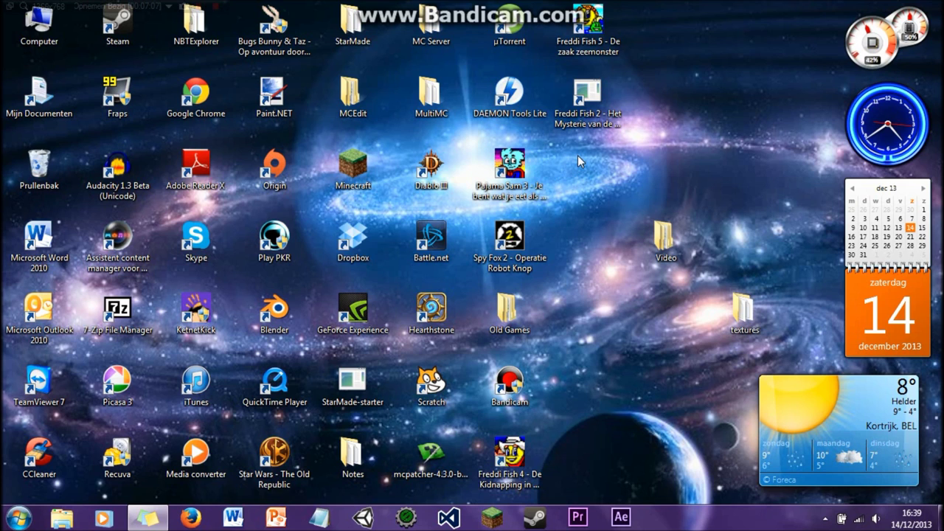
pyautogui.click(510, 245)
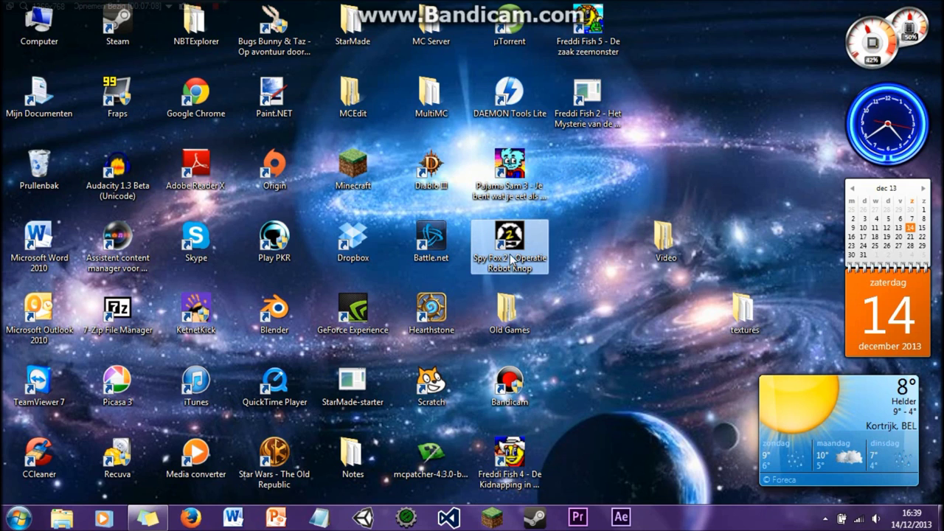
pyautogui.click(503, 172)
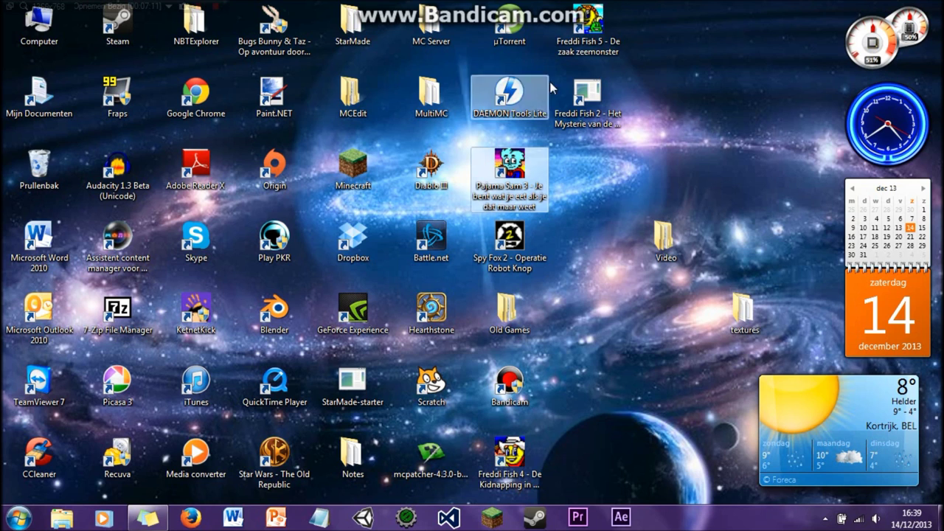
pyautogui.click(588, 21)
pyautogui.click(509, 451)
pyautogui.keyDown('ctrl'); pyautogui.click(516, 242); pyautogui.keyUp('ctrl')
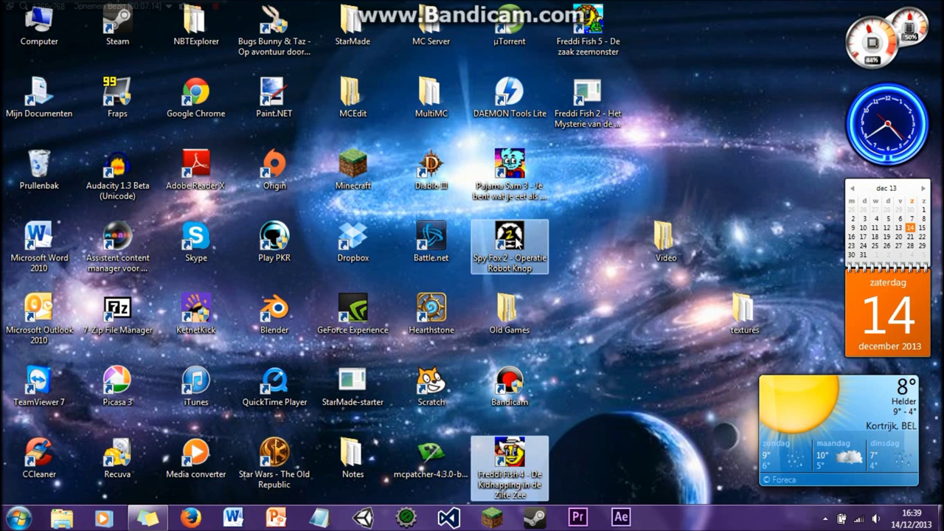
pyautogui.click(518, 478)
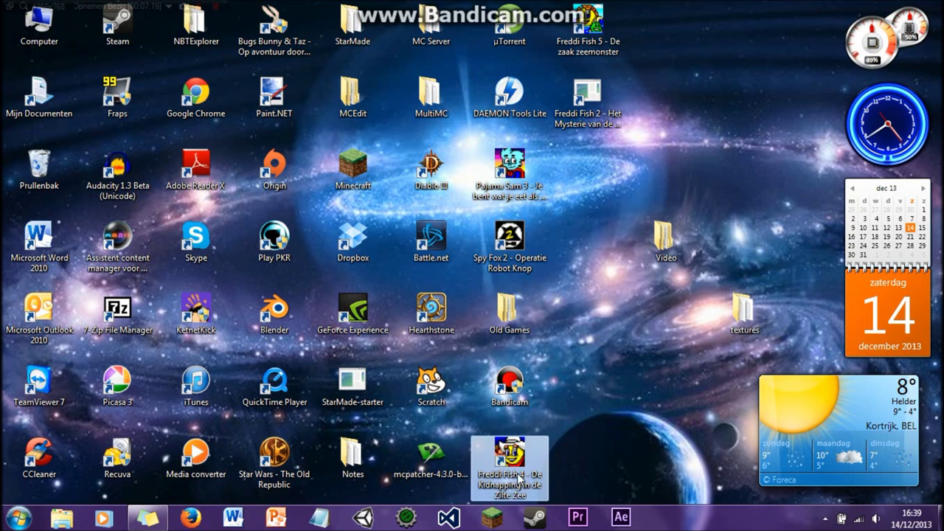
pyautogui.click(596, 386)
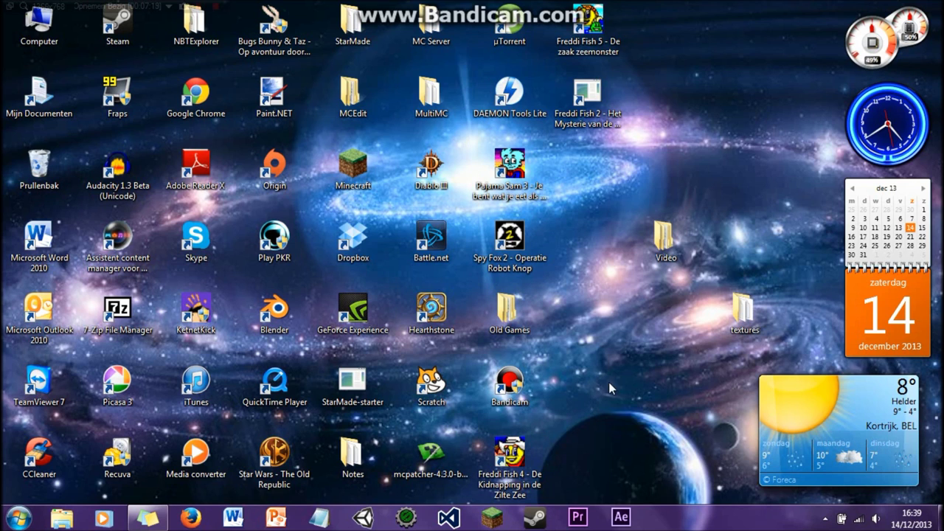
pyautogui.click(590, 94)
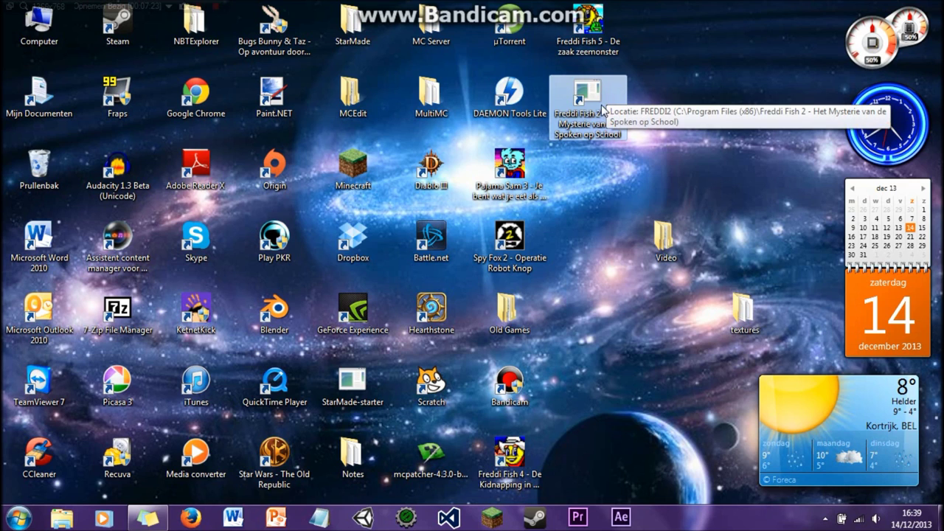
pyautogui.click(659, 92)
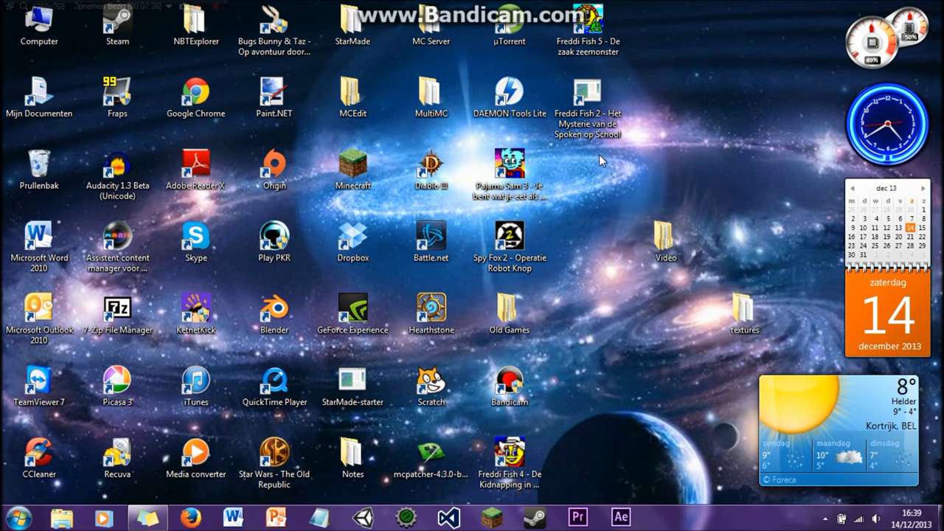
pyautogui.click(587, 118)
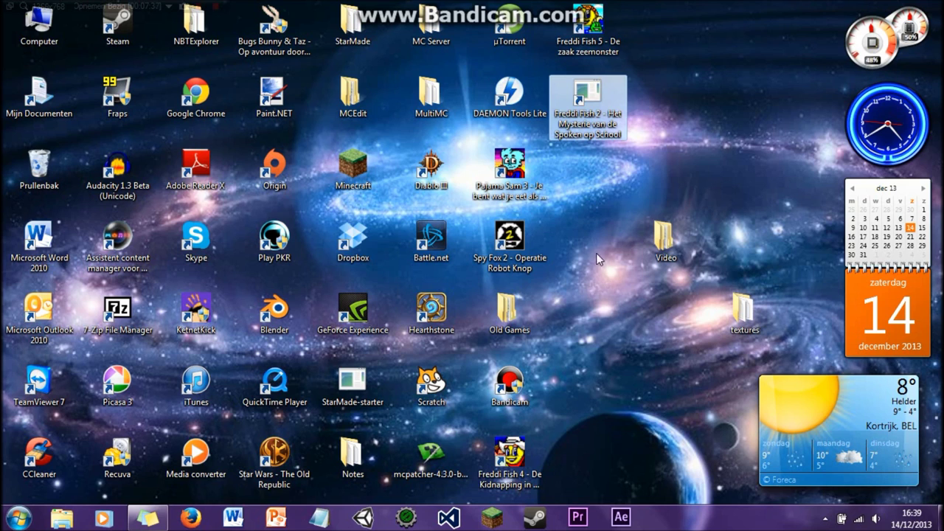
# - Open the Old Games folder on the desktop and look over the game folders in it
pyautogui.click(516, 320)
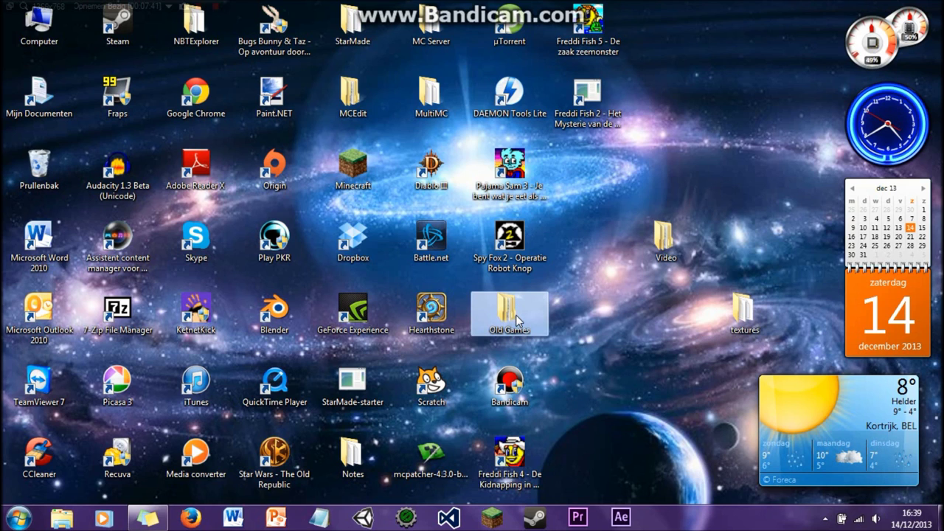
pyautogui.doubleClick(516, 320)
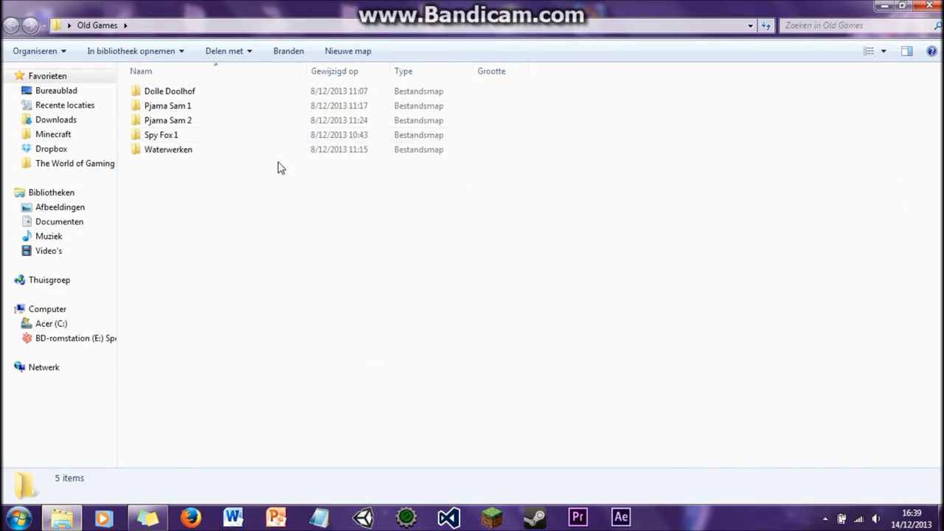
pyautogui.click(189, 106)
pyautogui.click(188, 121)
pyautogui.click(188, 149)
pyautogui.click(180, 103)
pyautogui.click(183, 91)
pyautogui.click(181, 150)
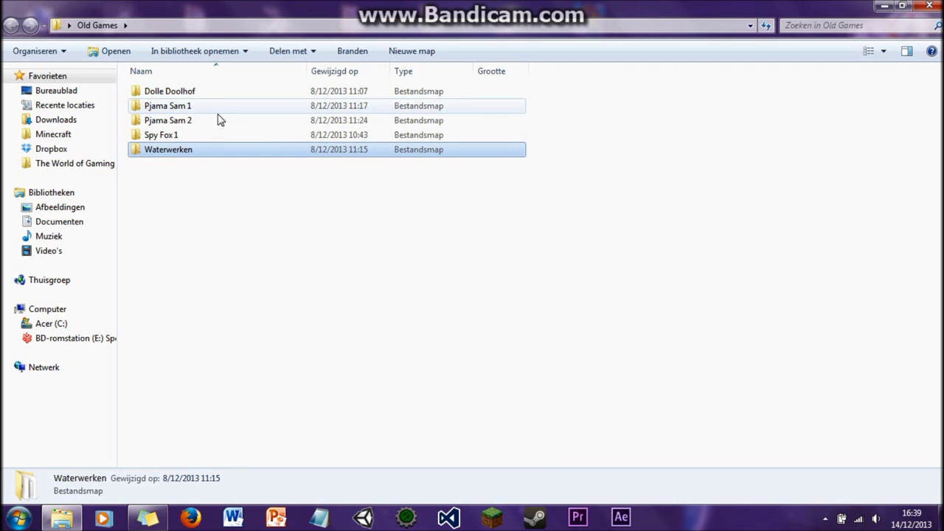
# - Reduce the Old Games window to a smaller size and create a new folder named Freddi Fish 2 in it
pyautogui.click(902, 5)
pyautogui.moveTo(626, 105); pyautogui.dragTo(354, 56)
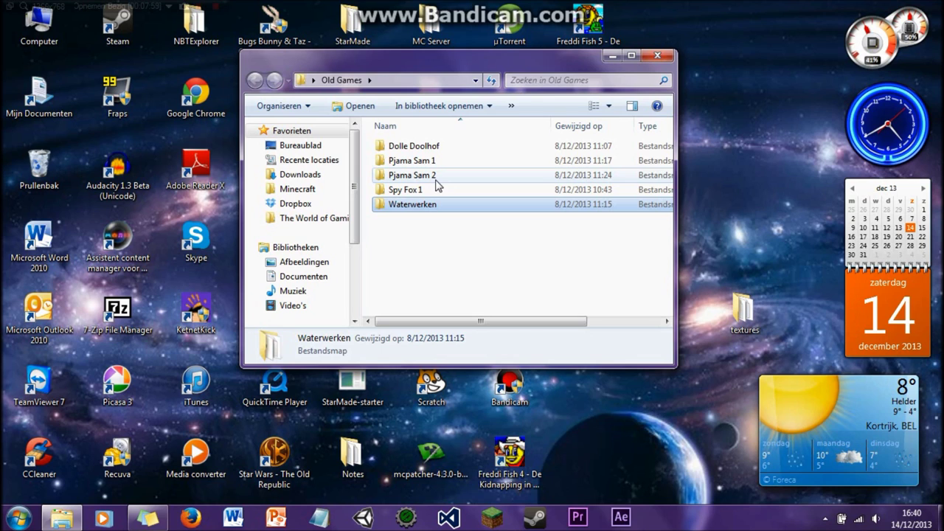
pyautogui.click(407, 248)
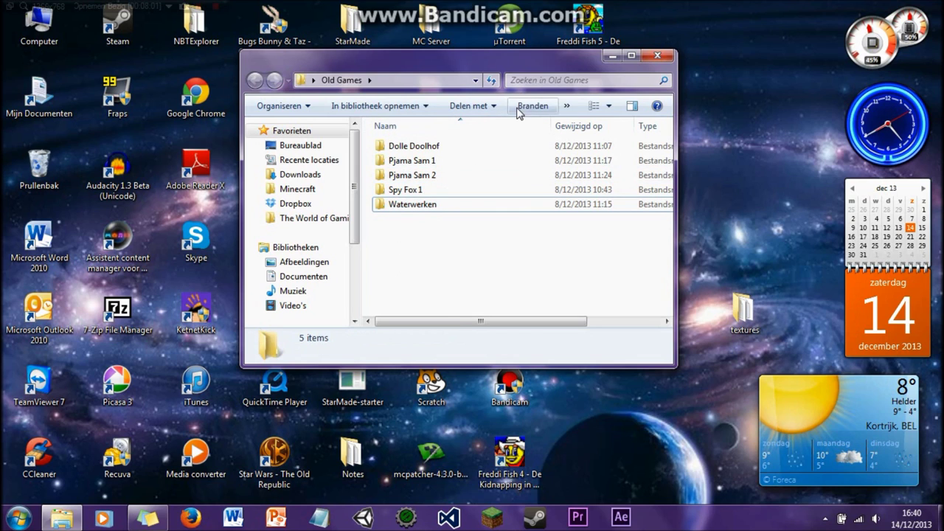
pyautogui.click(566, 106)
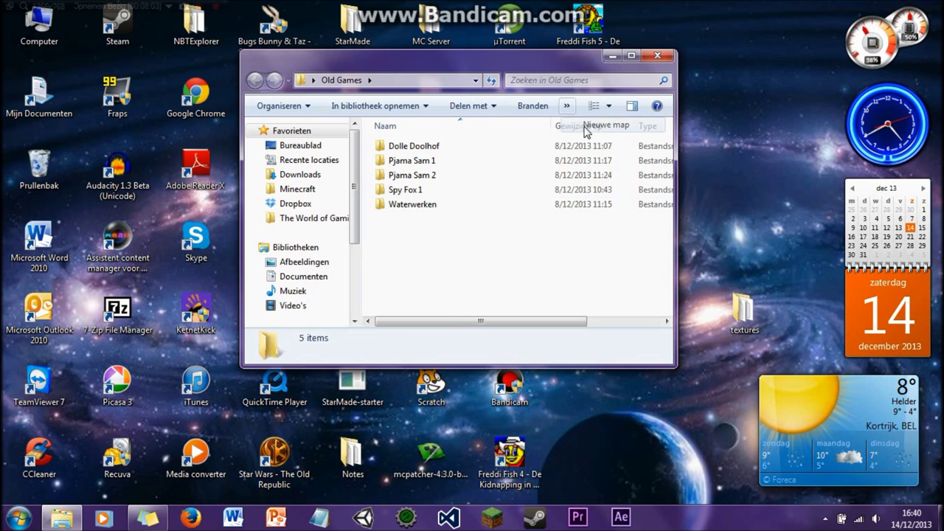
pyautogui.click(595, 126)
pyautogui.write('Fredii Fish')
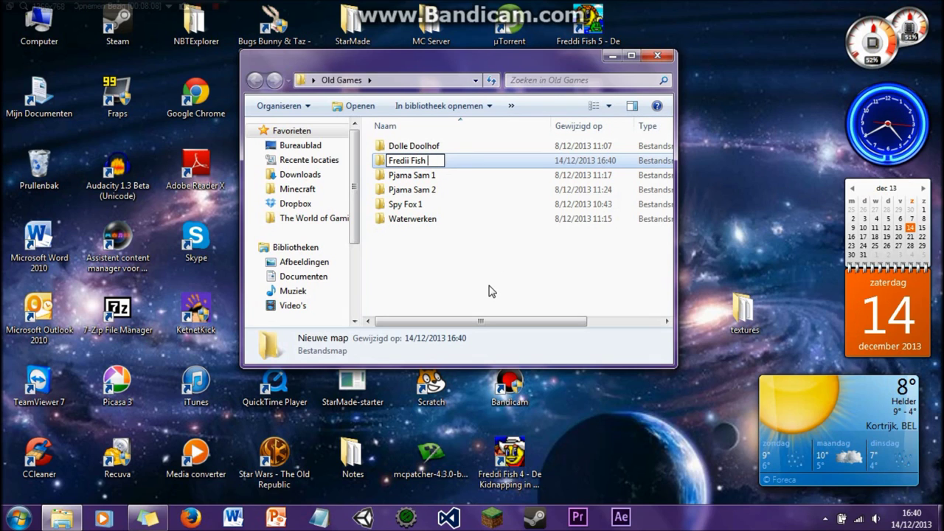
pyautogui.press('BackSpace')
pyautogui.press('BackSpace')
pyautogui.press('BackSpace')
pyautogui.press('BackSpace')
pyautogui.press('BackSpace')
pyautogui.press('BackSpace')
pyautogui.press('BackSpace')
pyautogui.write(' Fish 2')
pyautogui.press('BackSpace')
pyautogui.write('d')
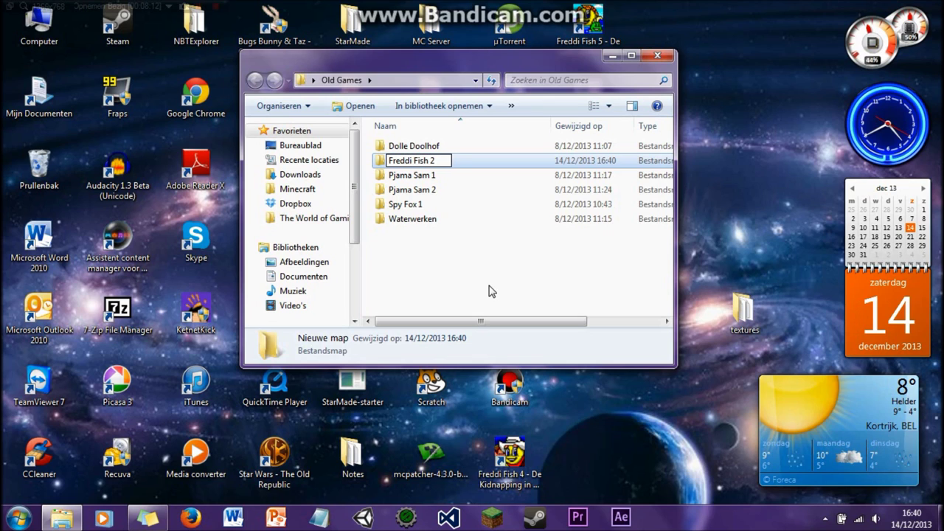
pyautogui.press('Return')
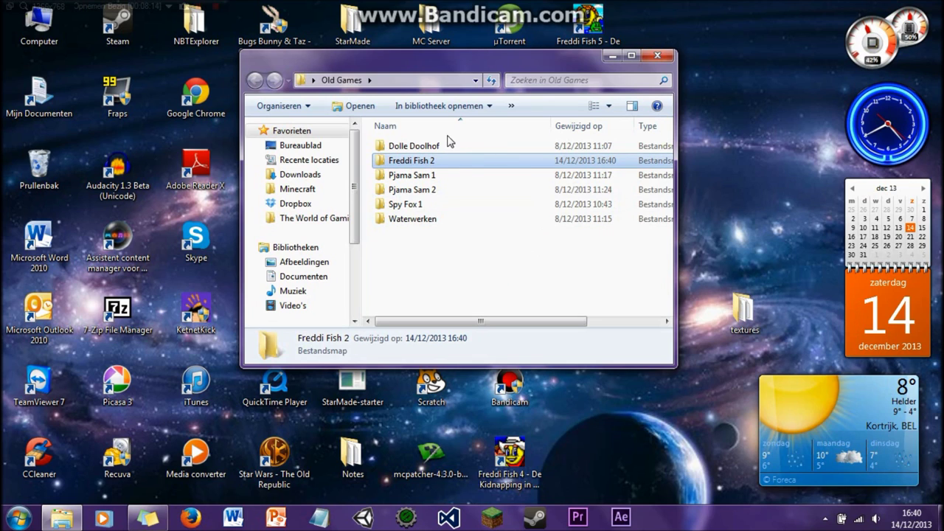
# - Minimise the Old Games window and open the file location of the Freddi Fish 2 desktop shortcut
pyautogui.click(612, 55)
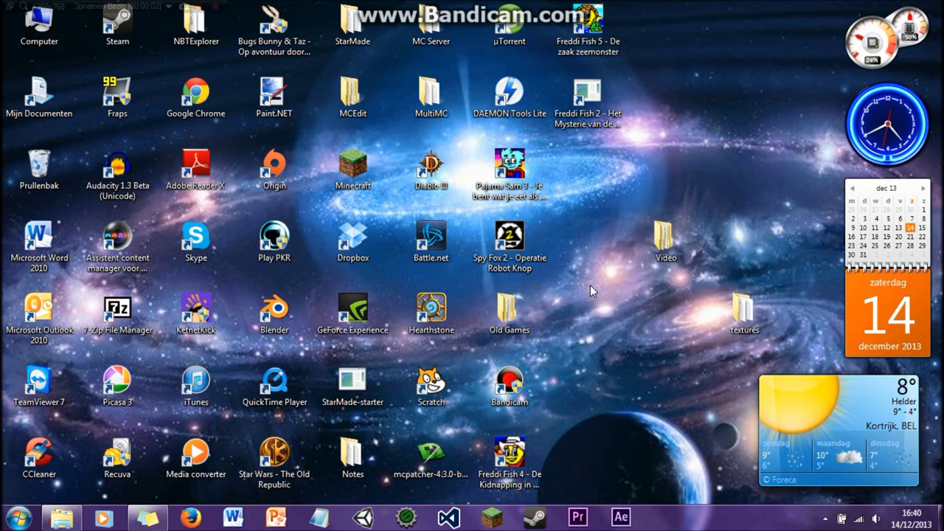
pyautogui.rightClick(574, 125)
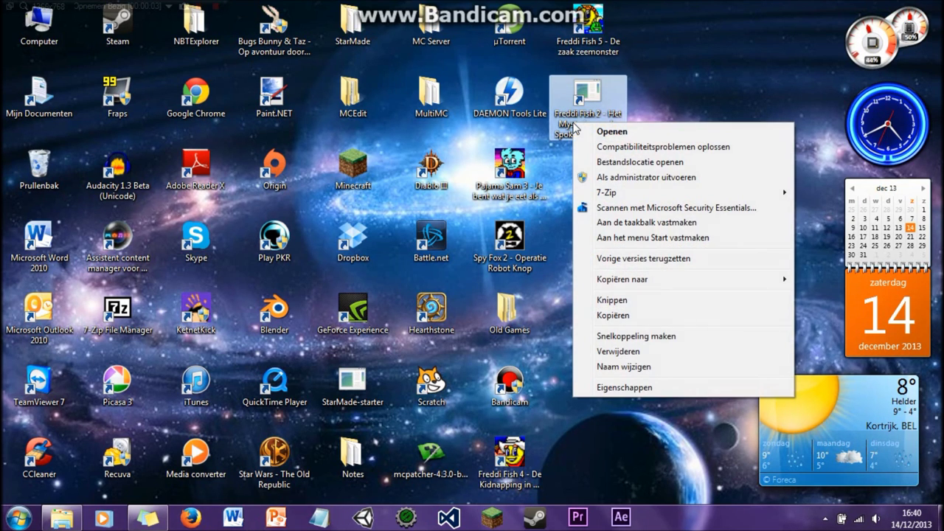
pyautogui.click(619, 162)
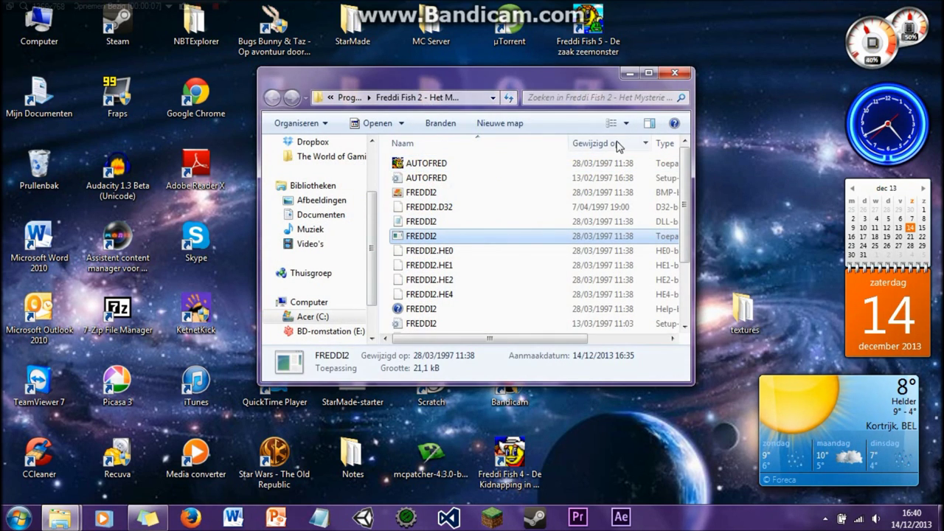
# - Copy all files, from AUTOFRED to unins000, in the installed Freddi Fish 2 program folder and minimise its window
pyautogui.click(641, 73)
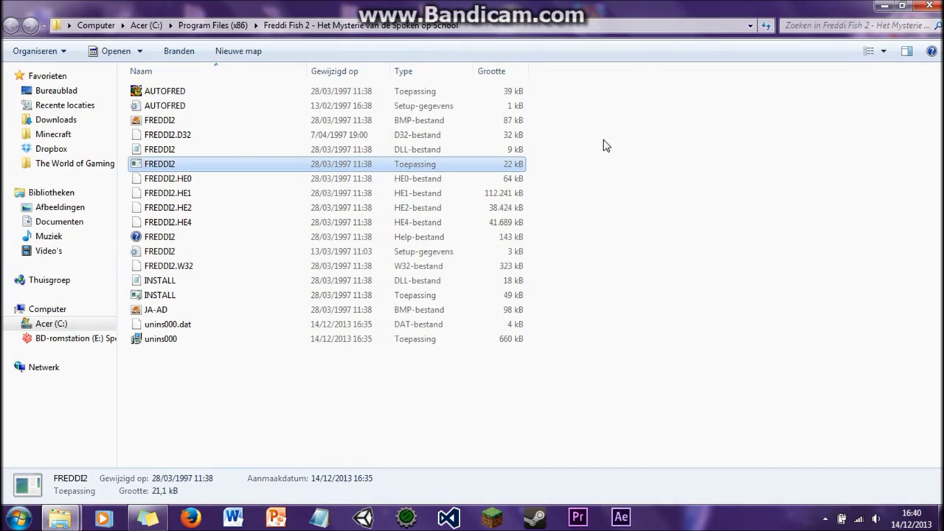
pyautogui.click(177, 95)
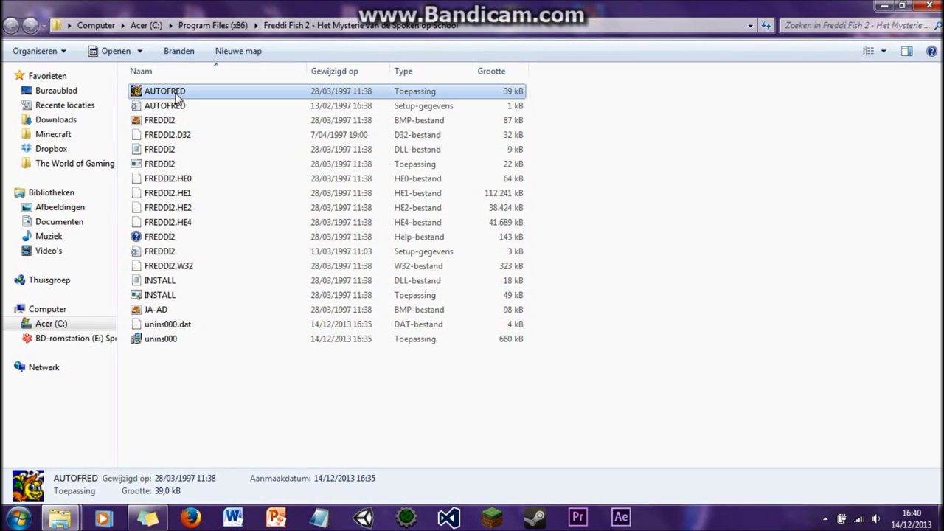
pyautogui.keyDown('shift'); pyautogui.click(194, 343); pyautogui.keyUp('shift')
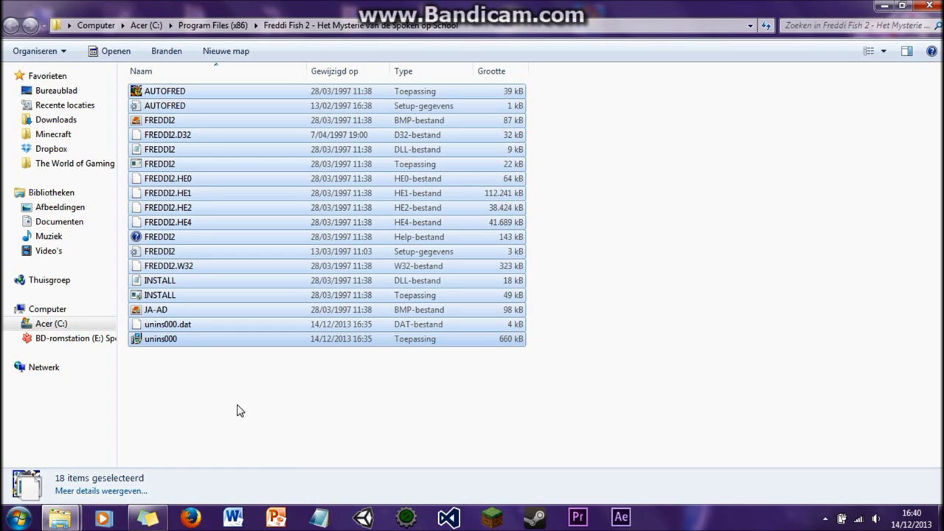
pyautogui.rightClick(269, 91)
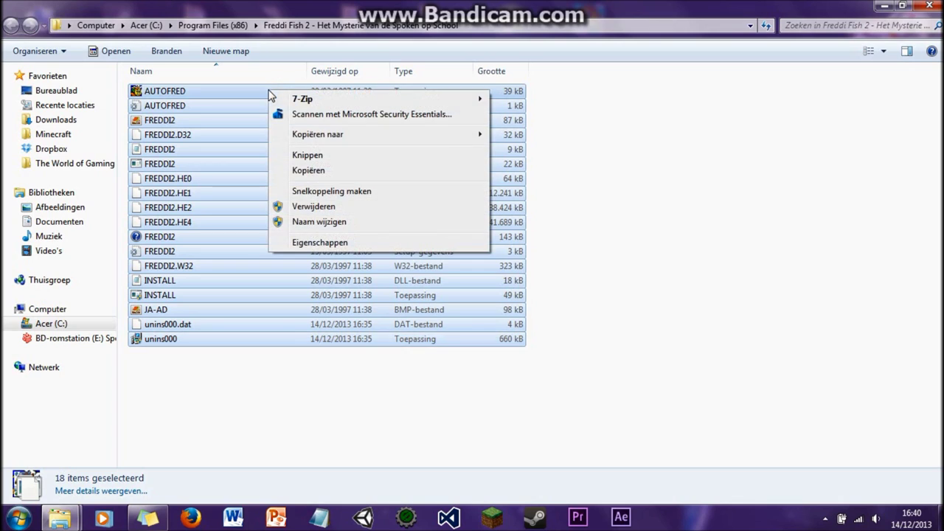
pyautogui.click(319, 171)
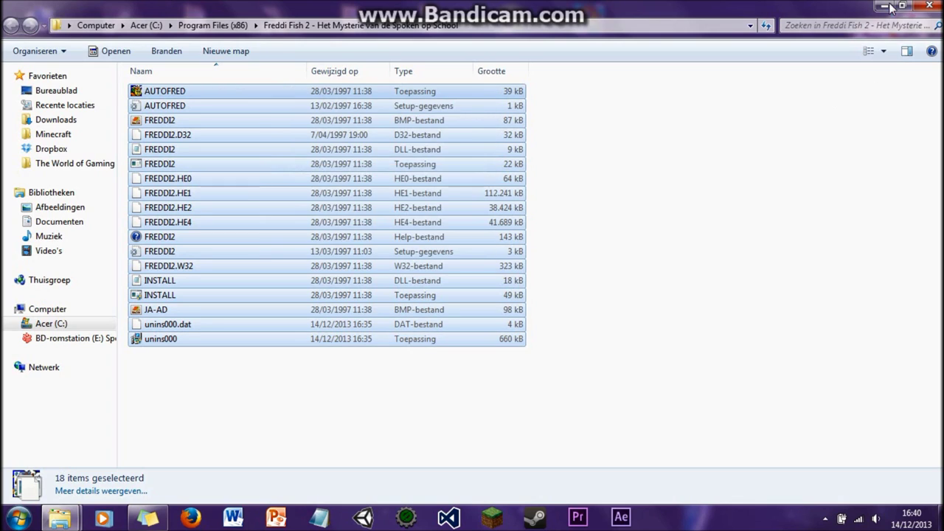
pyautogui.click(884, 6)
# - Paste the copied game files into the Freddi Fish 2 folder inside Old Games
pyautogui.moveTo(62, 518)
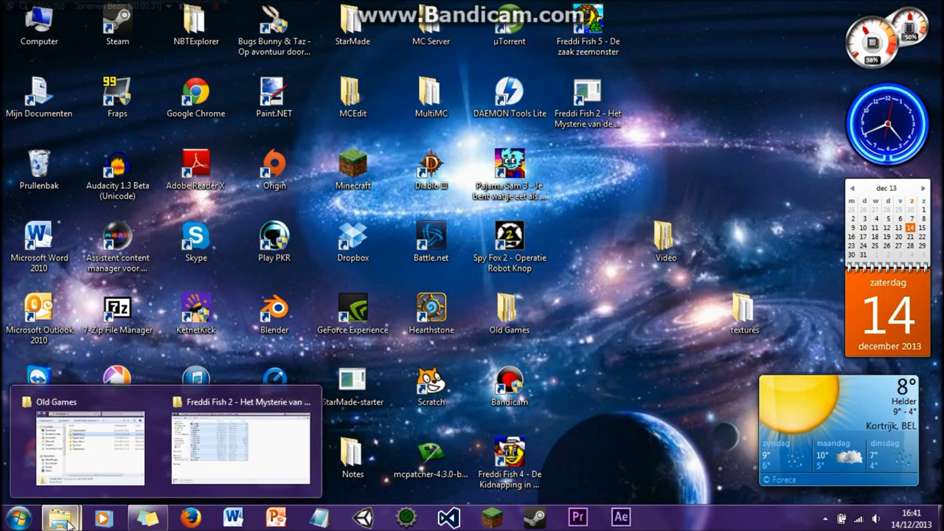
pyautogui.click(112, 422)
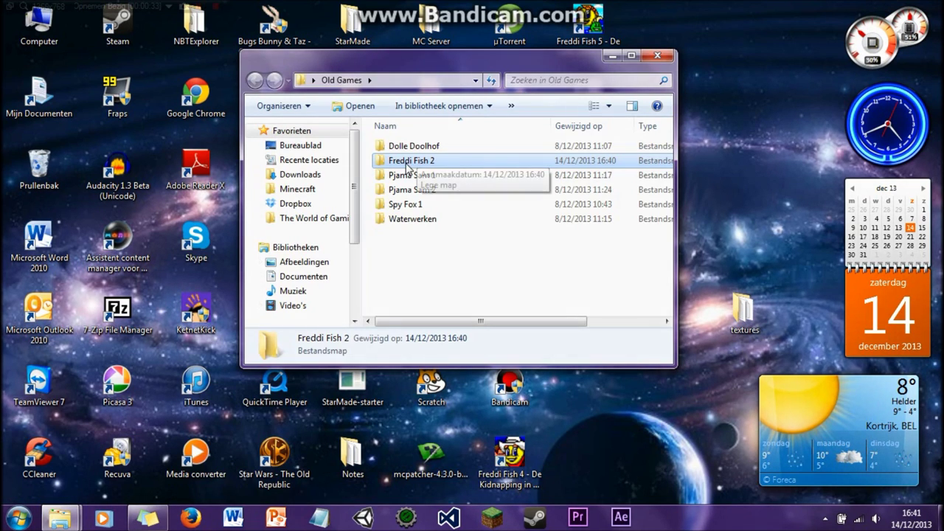
pyautogui.doubleClick(413, 162)
pyautogui.rightClick(416, 200)
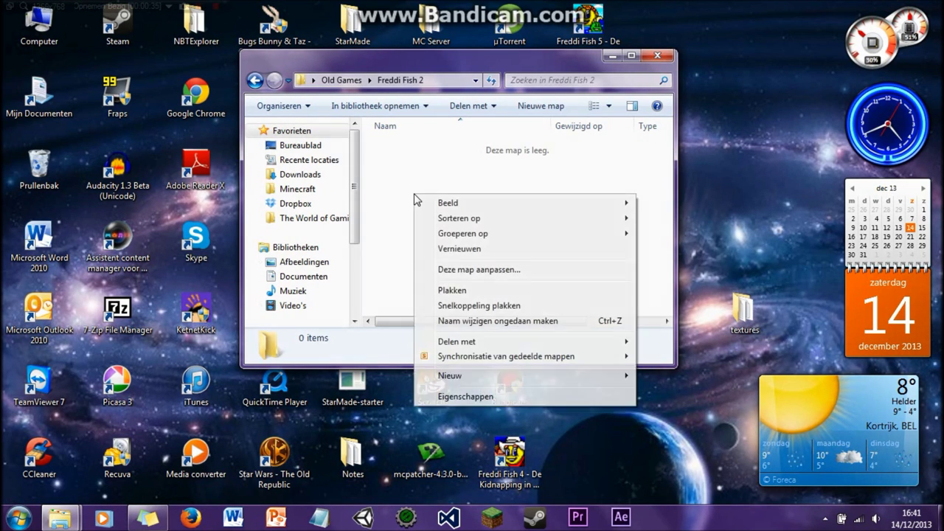
pyautogui.click(461, 295)
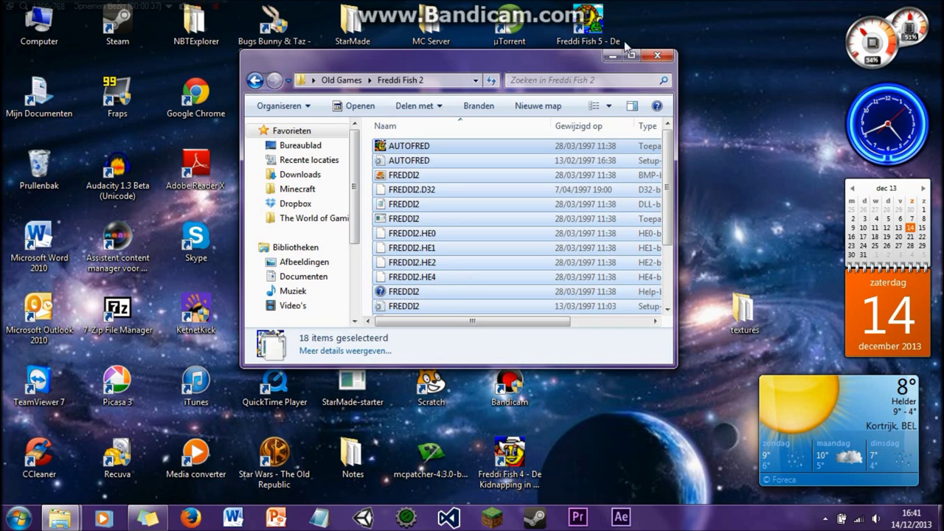
# - Compare the Old Games copy with the original Freddi Fish 2 program folder by placing both windows side by side
pyautogui.click(631, 55)
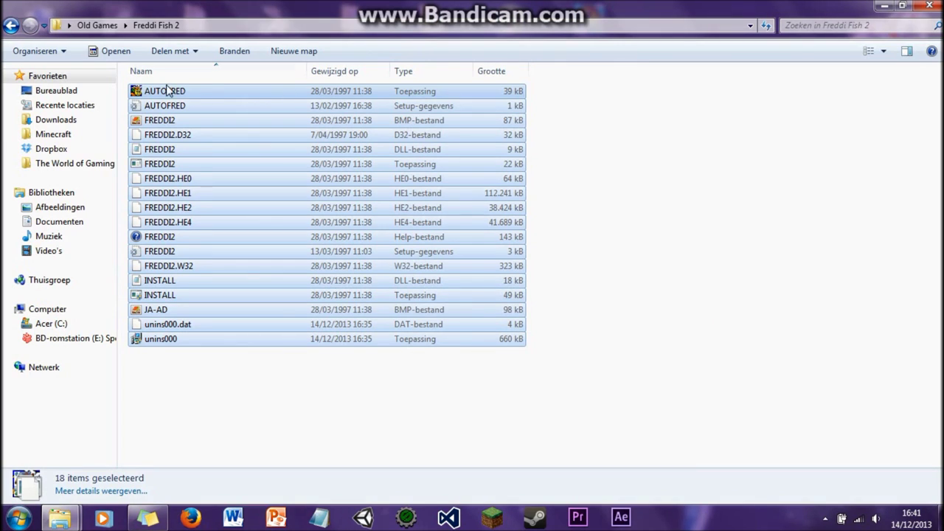
pyautogui.click(902, 6)
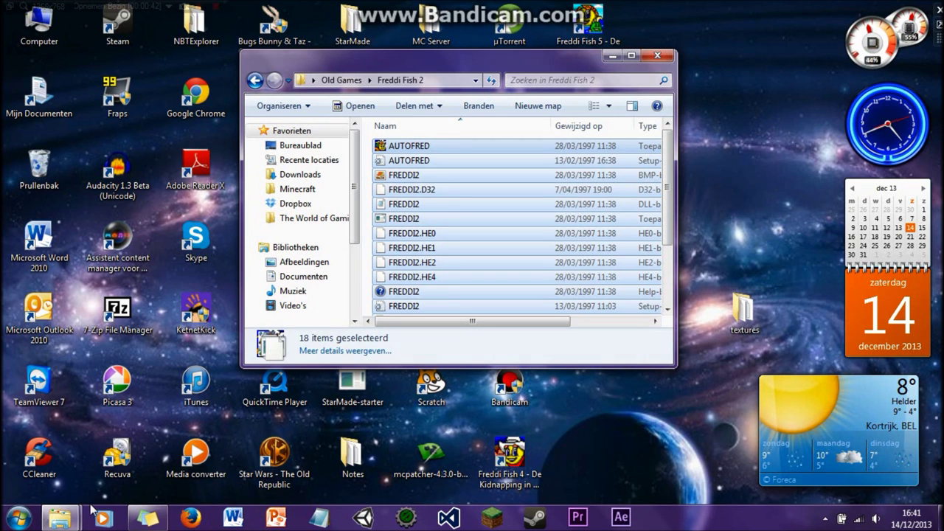
pyautogui.click(222, 463)
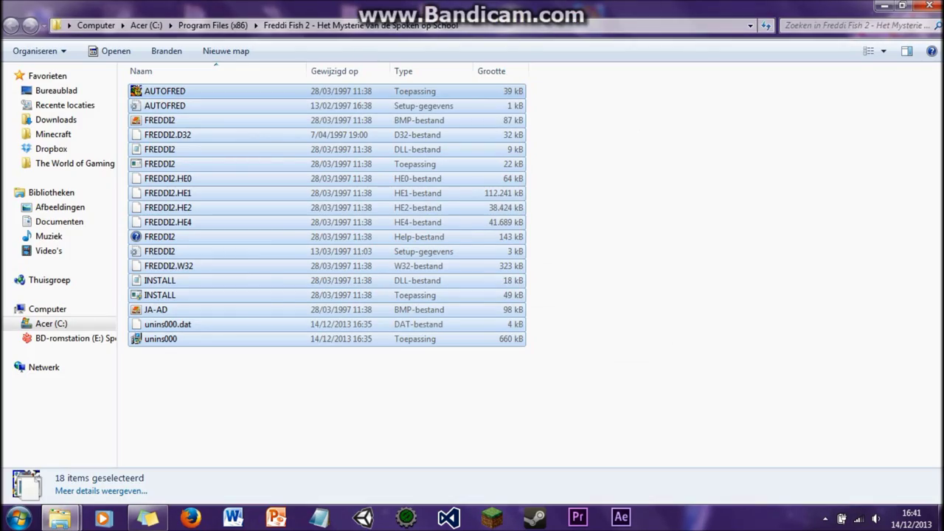
pyautogui.click(912, 6)
pyautogui.hotkey('alt', 'Tab')
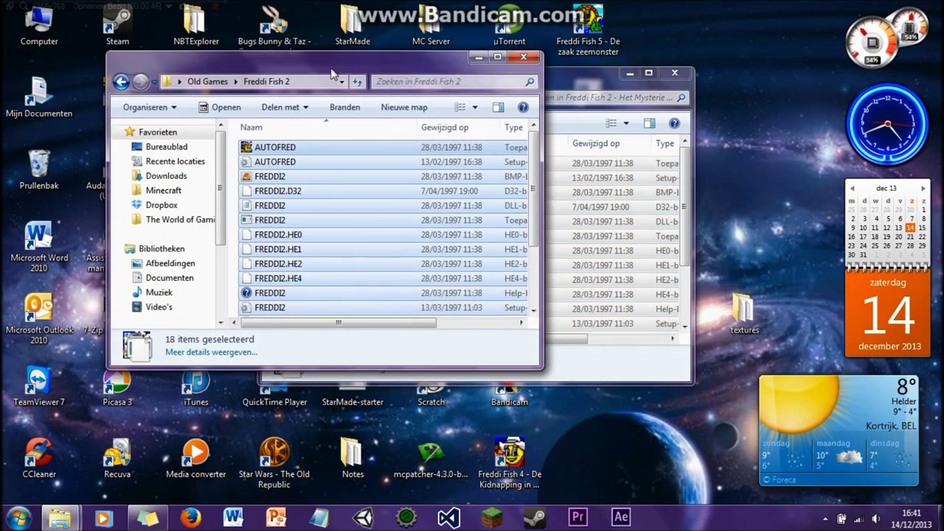
pyautogui.moveTo(558, 86); pyautogui.dragTo(808, 67)
pyautogui.moveTo(399, 65); pyautogui.dragTo(347, 65)
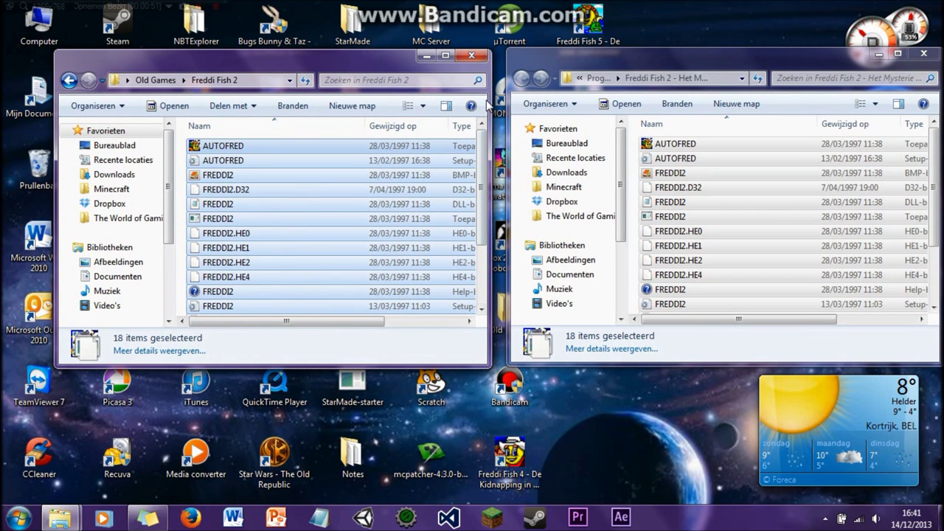
# - Put away the Old Games copy's window and close the original Freddi Fish 2 program folder
pyautogui.click(471, 56)
pyautogui.moveTo(616, 57); pyautogui.dragTo(455, 68)
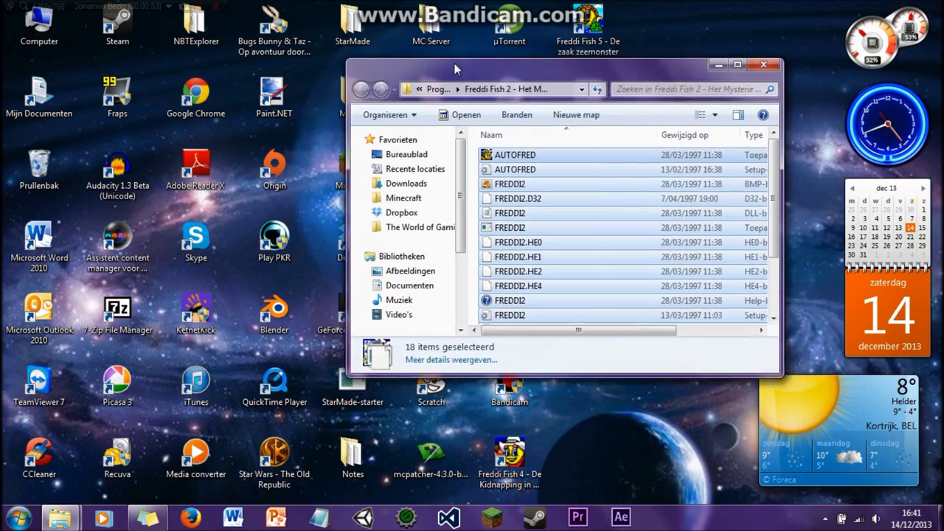
pyautogui.hotkey('alt', 'F4')
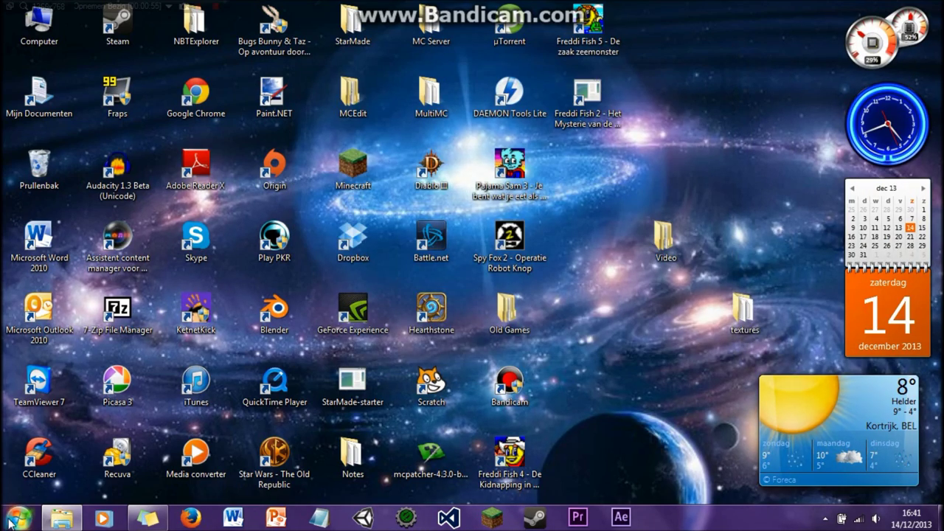
# - Open the list of installed programs for removal in the Control Panel (Configuratiescherm)
pyautogui.click(12, 520)
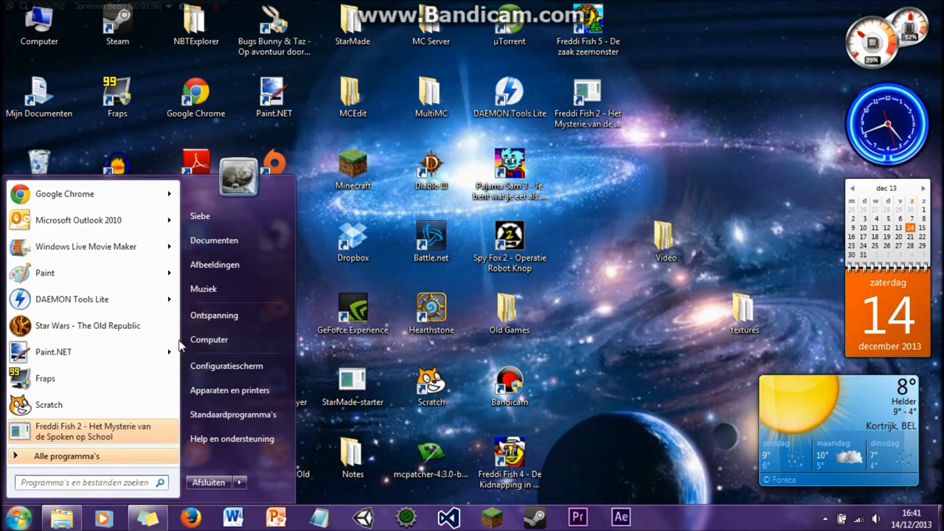
pyautogui.click(229, 363)
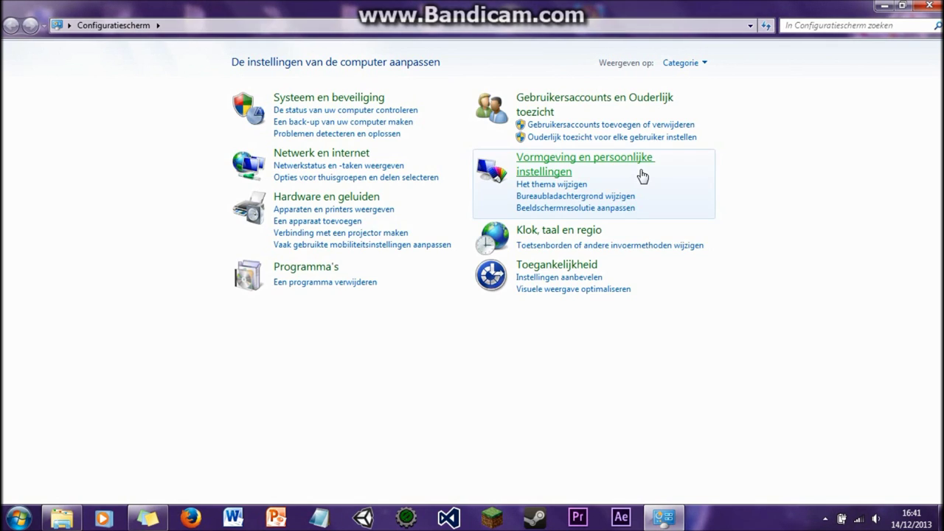
pyautogui.click(309, 287)
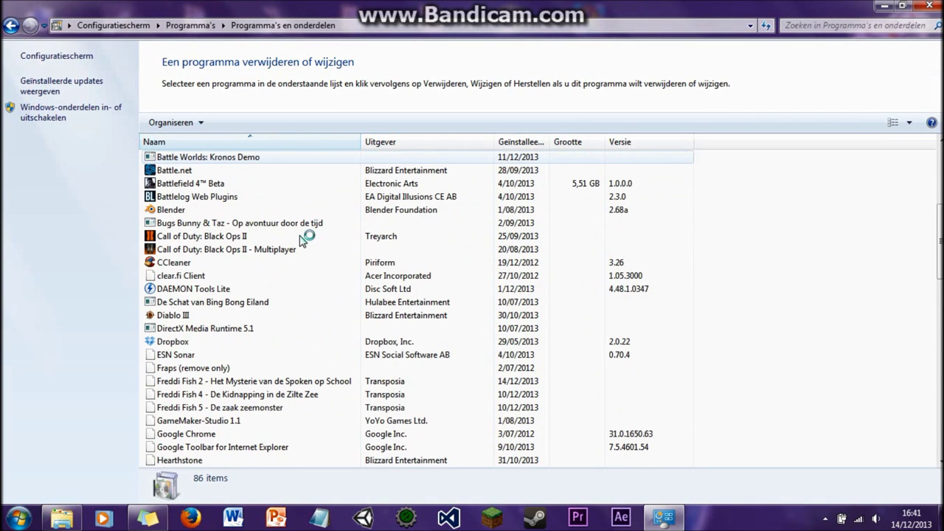
# - Uninstall Freddi Fish 2 - Het Mysterie van de Spoken op School and close the installed programs list
pyautogui.scroll(-8, 303, 240)
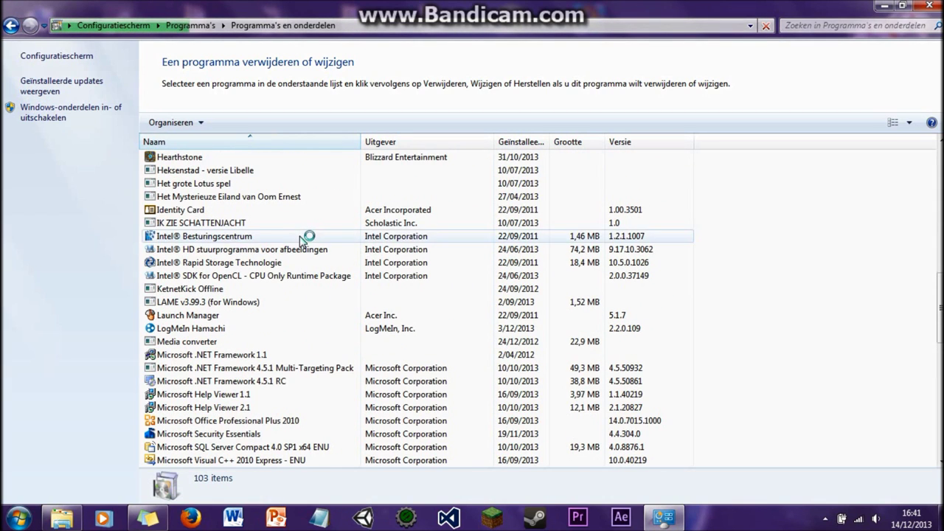
pyautogui.scroll(-5, 304, 240)
pyautogui.scroll(4, 295, 303)
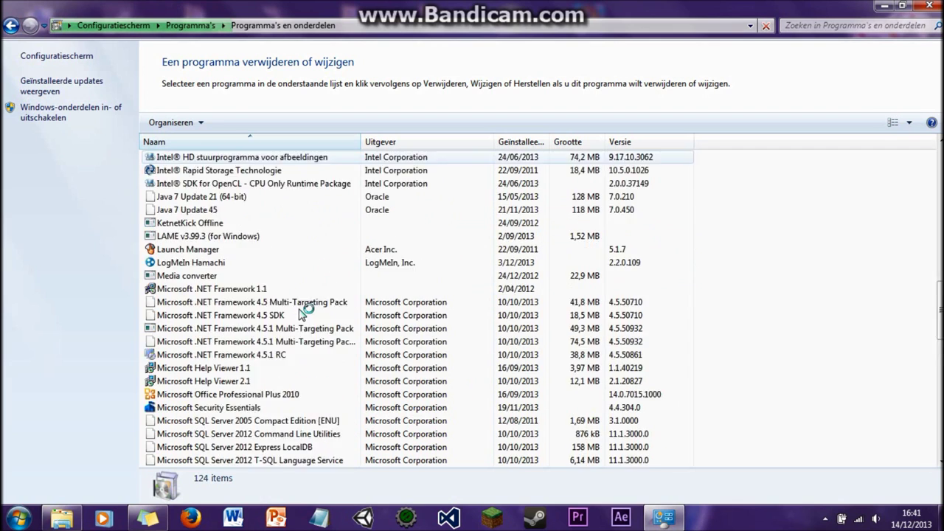
pyautogui.scroll(2, 287, 295)
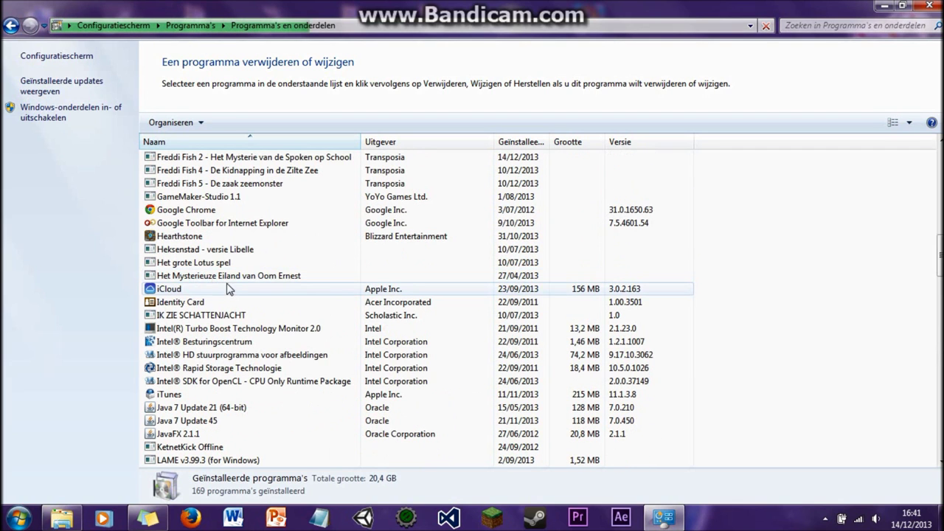
pyautogui.scroll(2, 262, 313)
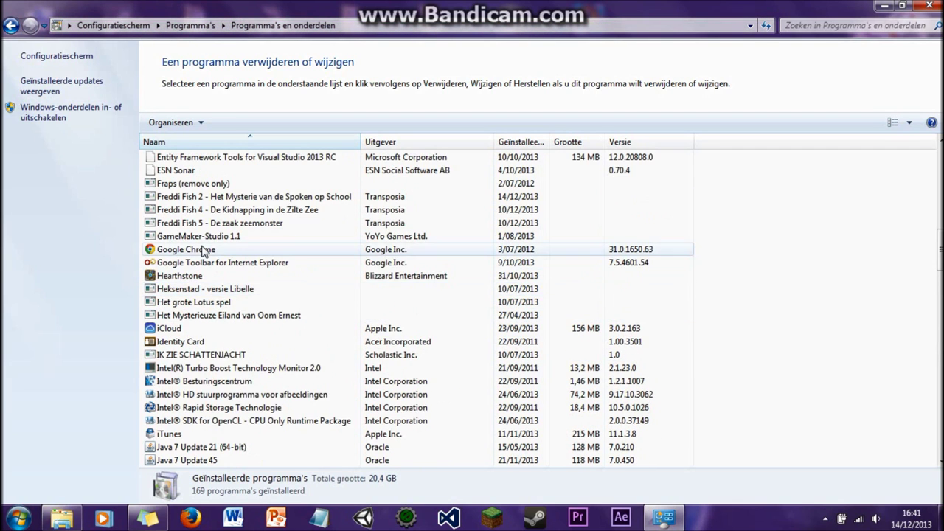
pyautogui.click(212, 238)
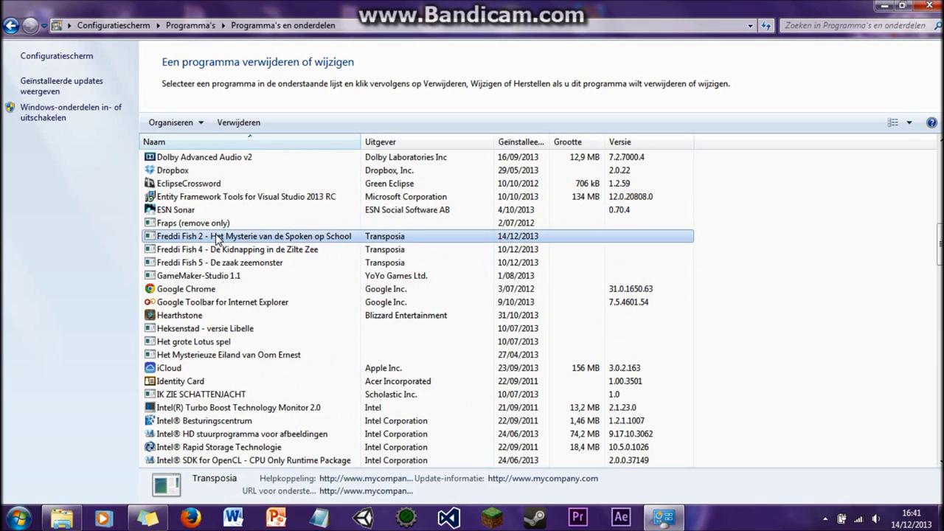
pyautogui.rightClick(216, 237)
pyautogui.click(243, 244)
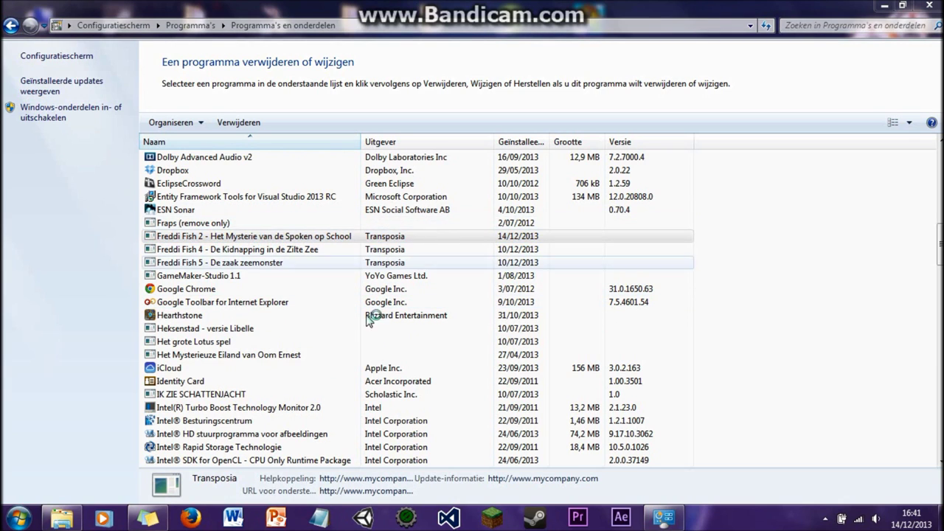
pyautogui.click(528, 307)
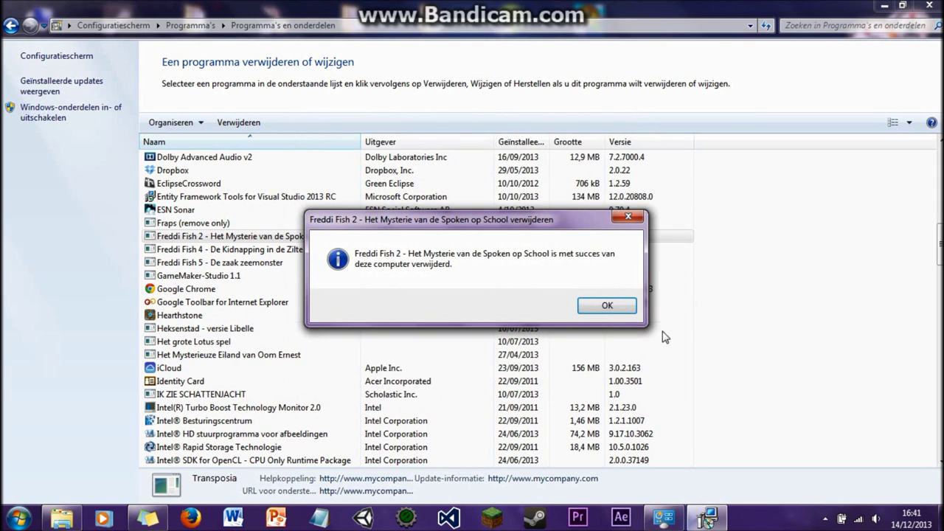
pyautogui.click(601, 305)
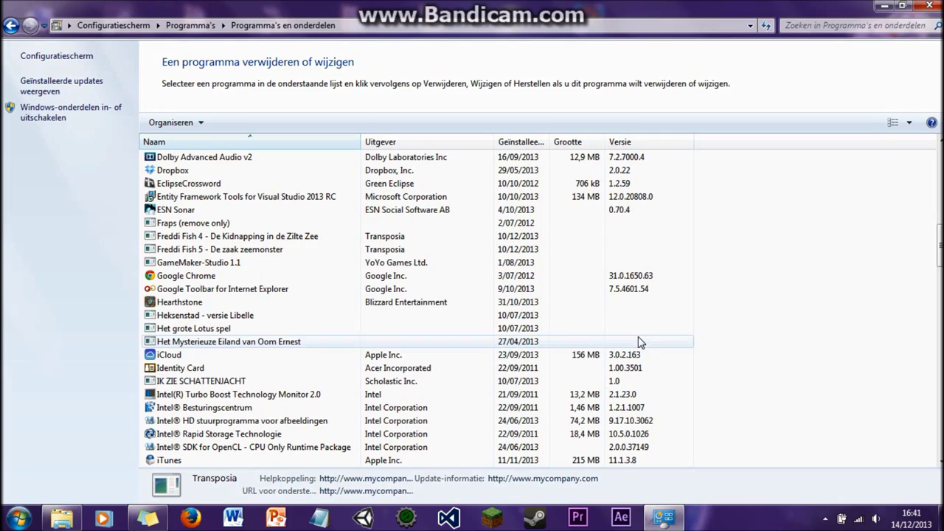
pyautogui.click(929, 6)
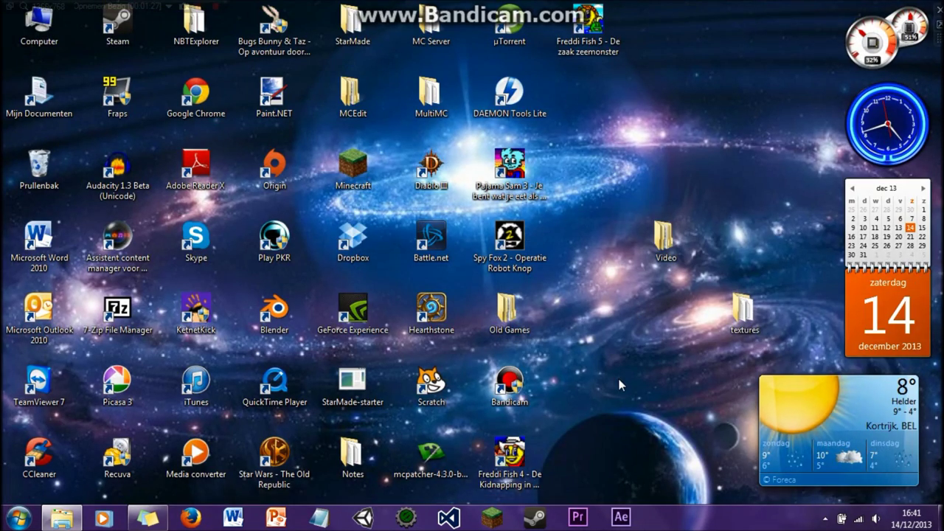
# - Bring back the Freddi Fish 2 folder in Old Games, maximise its window and clear the file selection
pyautogui.click(61, 519)
pyautogui.doubleClick(448, 61)
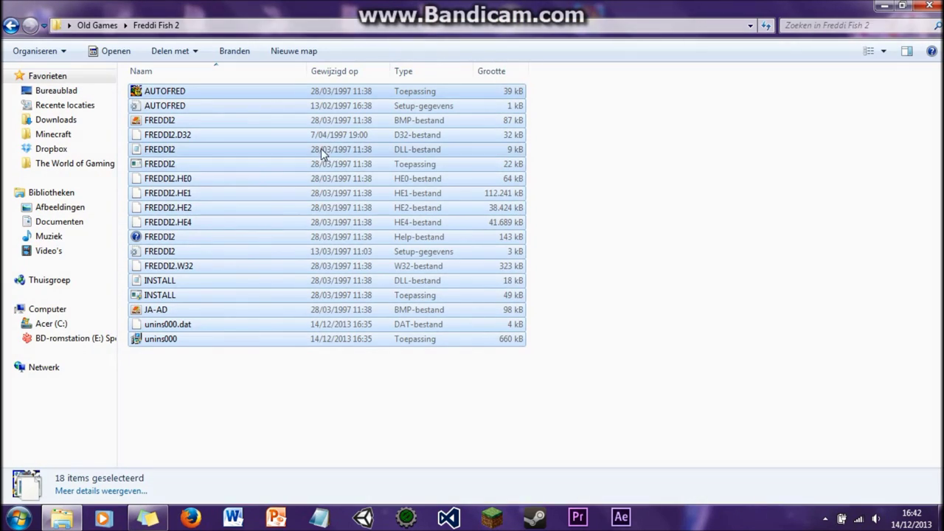
pyautogui.click(729, 205)
pyautogui.click(175, 92)
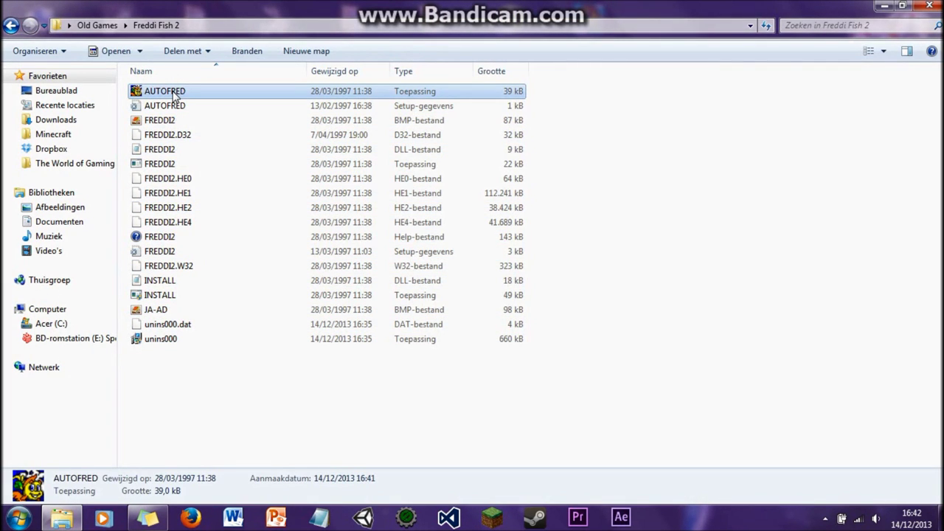
pyautogui.keyDown('shift'); pyautogui.click(159, 339); pyautogui.keyUp('shift')
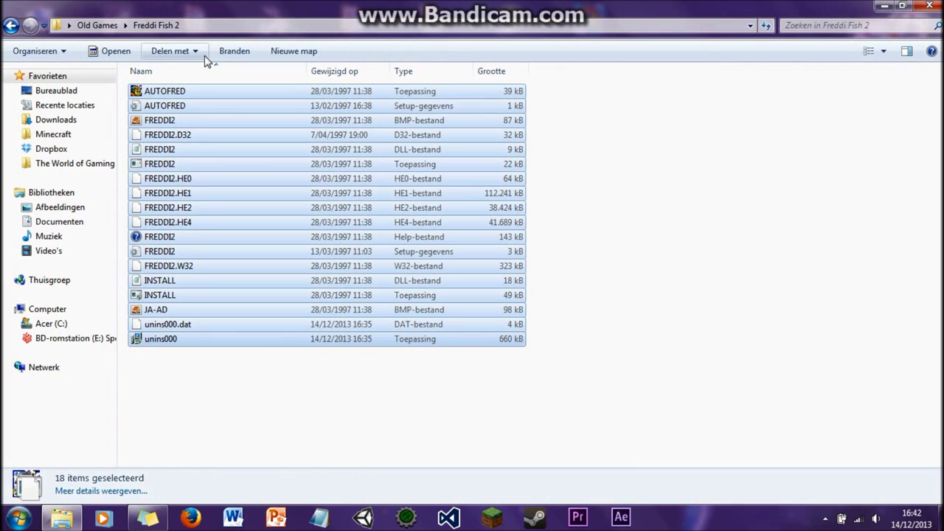
pyautogui.rightClick(213, 91)
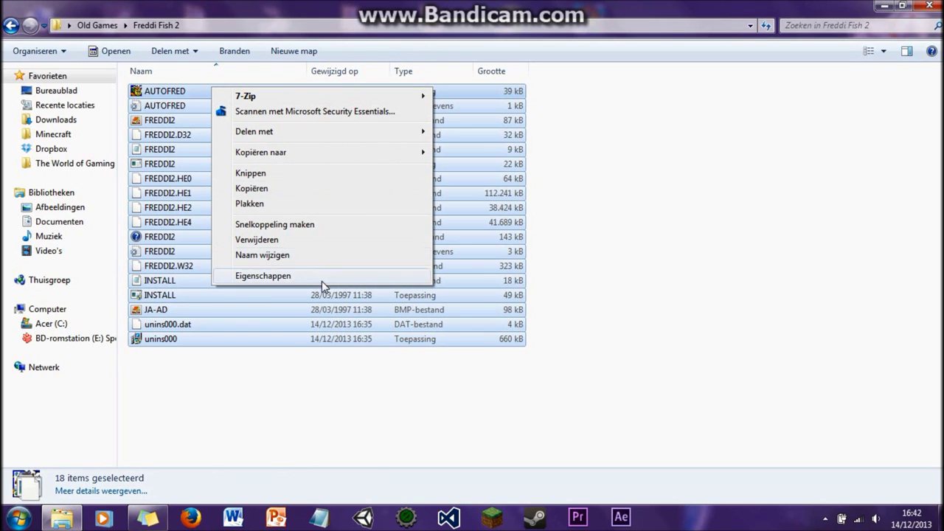
pyautogui.click(711, 172)
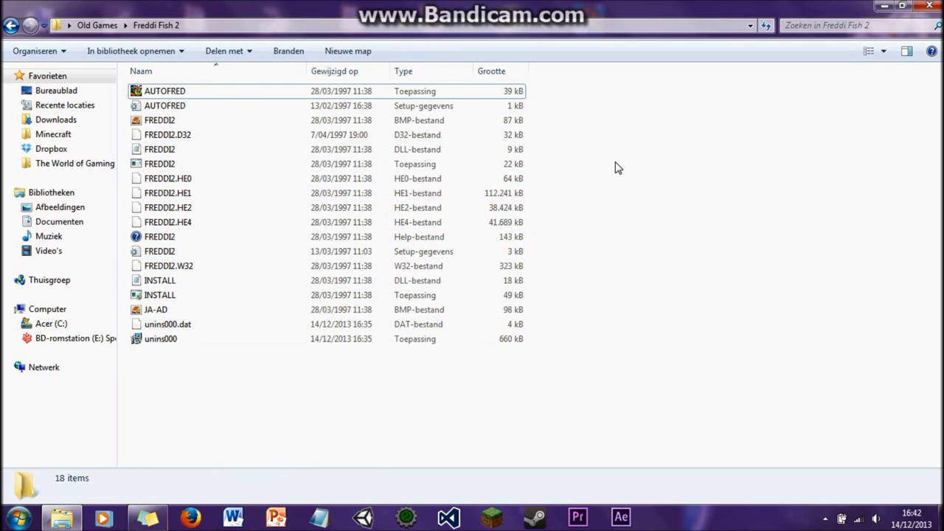
# - Change the view of the copied Freddi Fish 2 folder to Tegels
pyautogui.click(883, 51)
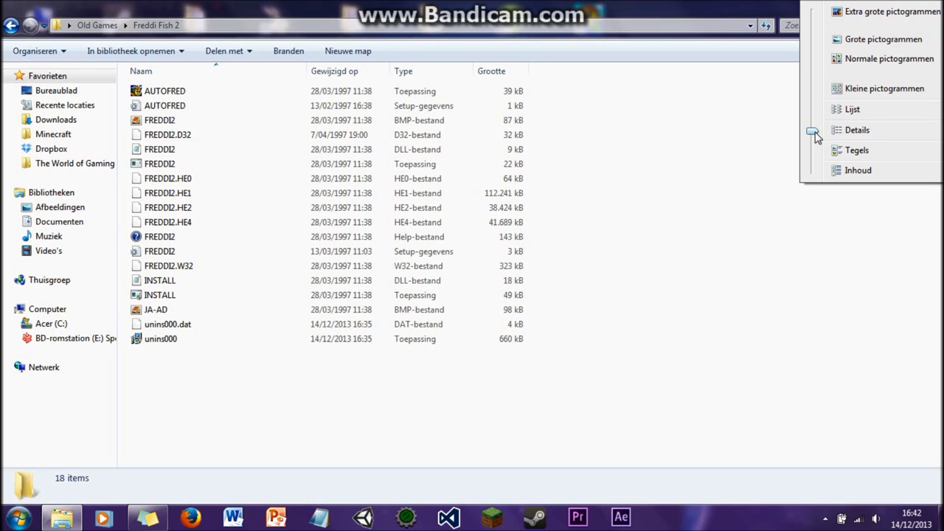
pyautogui.moveTo(817, 139); pyautogui.dragTo(818, 156)
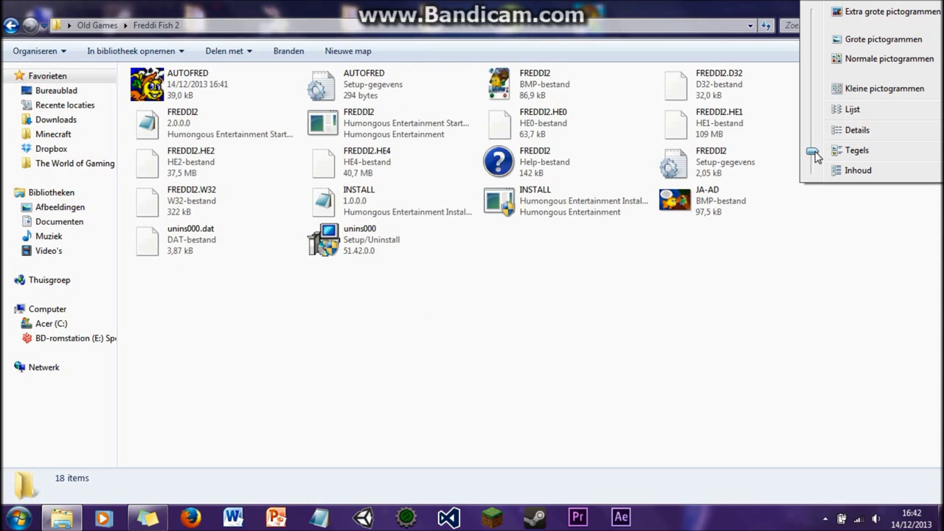
# - Switch the copied Freddi Fish 2 folder to the Details view
pyautogui.moveTo(816, 150)
pyautogui.mouseDown()
pyautogui.moveTo(814, 38)
pyautogui.moveTo(824, 25)
pyautogui.moveTo(823, 141)
pyautogui.mouseUp()
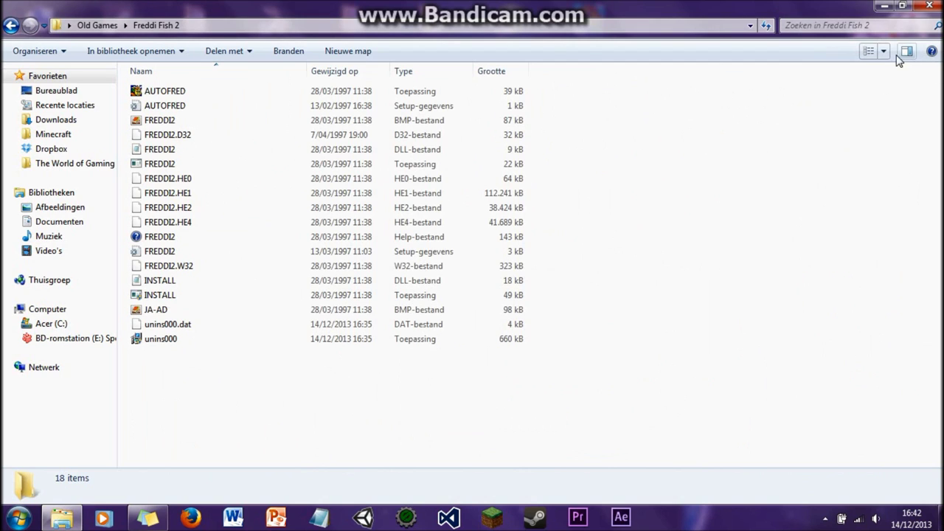
pyautogui.click(64, 61)
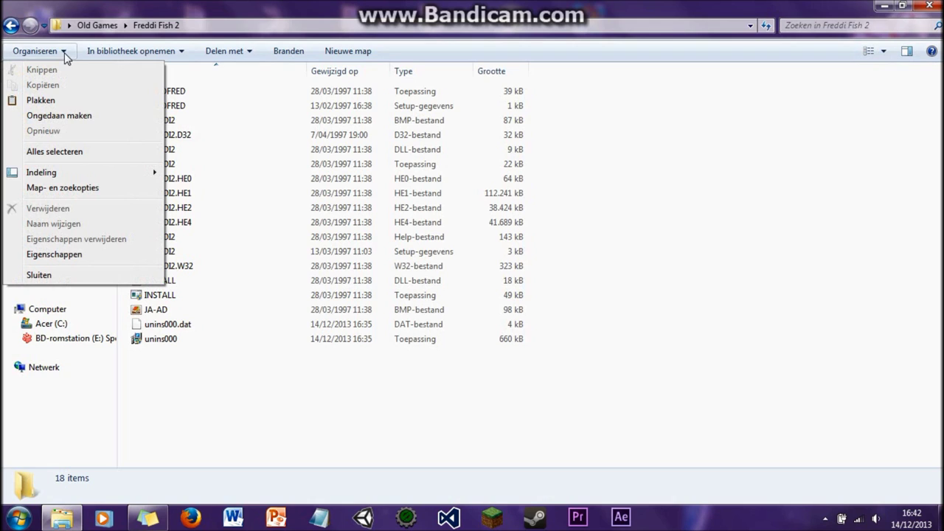
pyautogui.moveTo(64, 175)
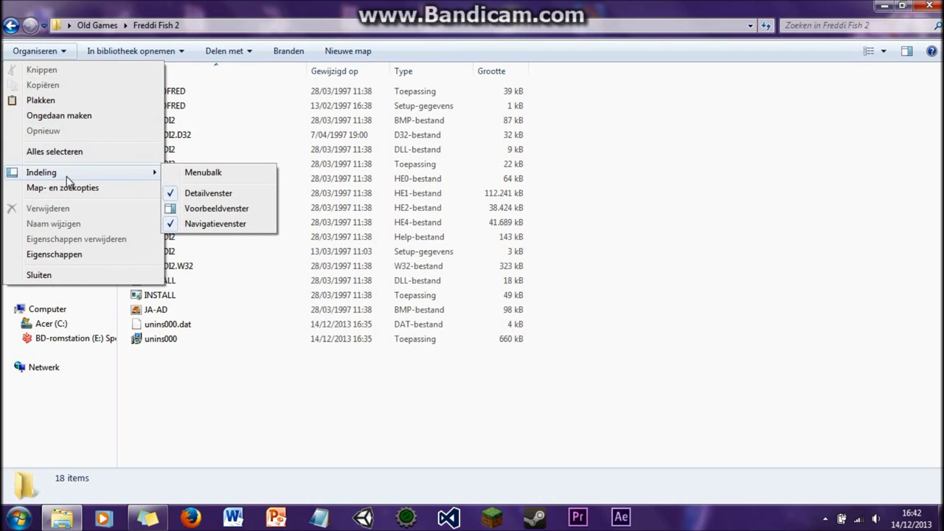
pyautogui.press('Escape')
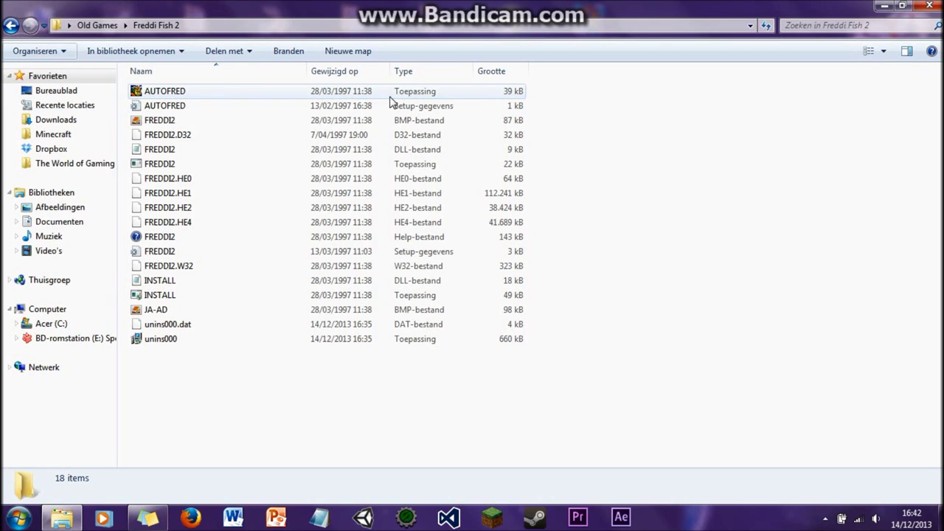
# - Add the Achtervoegsel column to the file details of the Freddi Fish 2 folder
pyautogui.rightClick(564, 73)
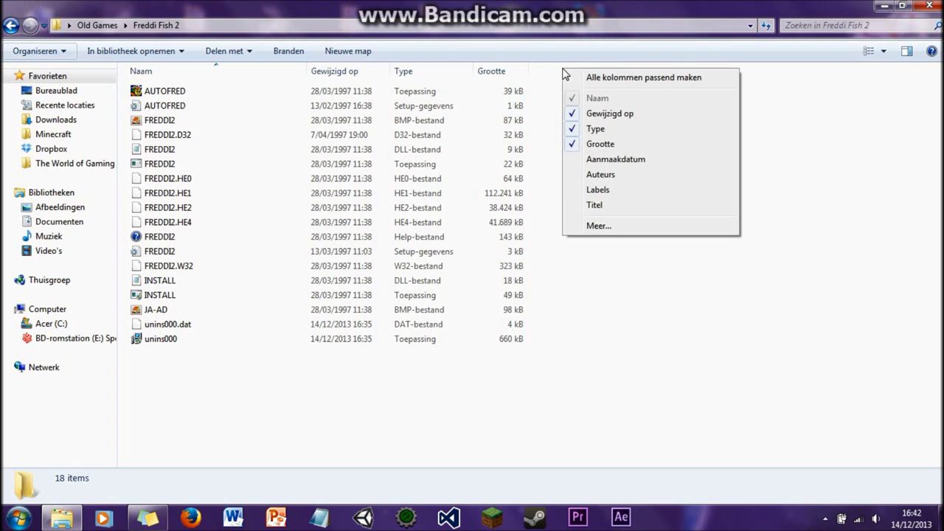
pyautogui.click(628, 230)
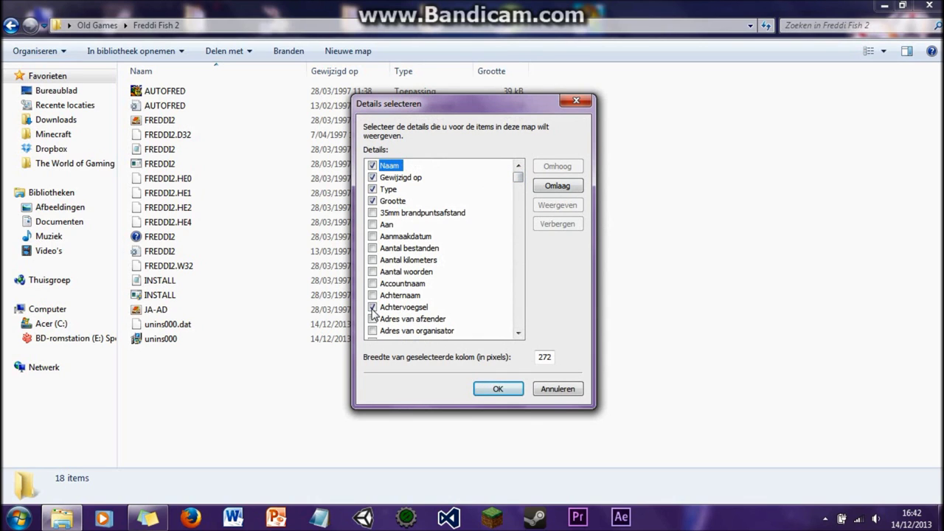
pyautogui.moveTo(519, 177); pyautogui.dragTo(521, 226)
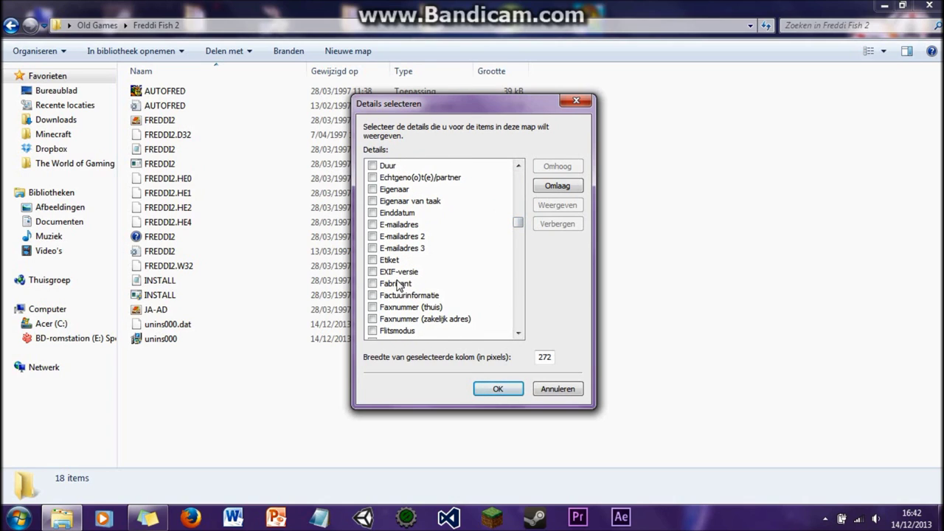
pyautogui.moveTo(519, 224); pyautogui.dragTo(512, 182)
pyautogui.click(499, 389)
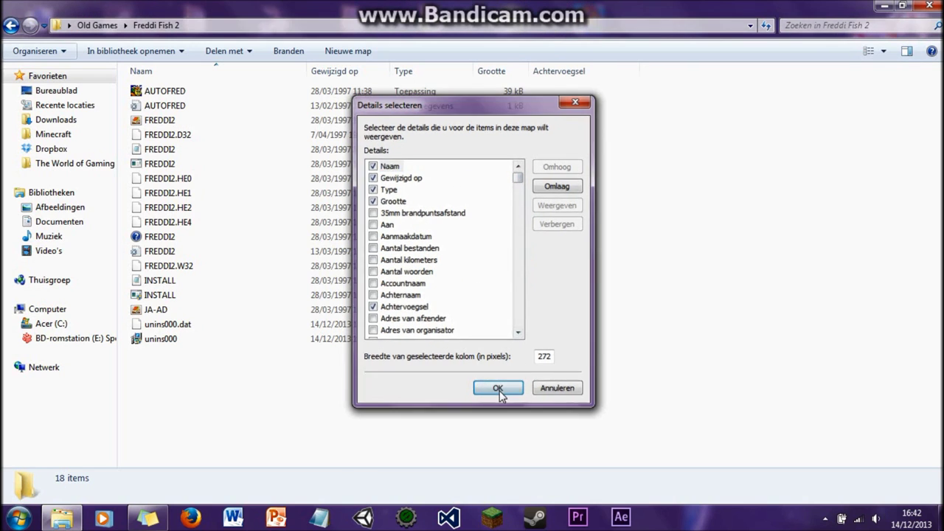
# - Remove the Achtervoegsel column from the file details of the Freddi Fish 2 folder
pyautogui.click(603, 76)
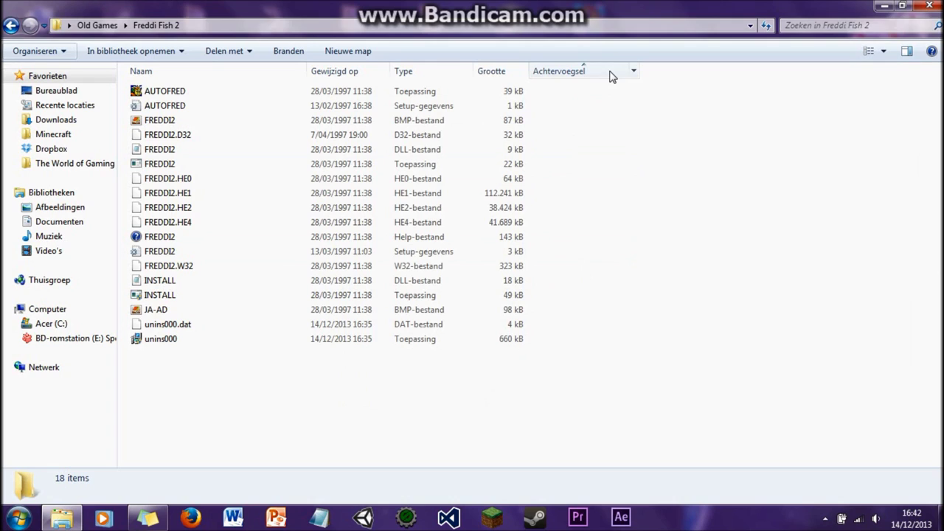
pyautogui.rightClick(611, 77)
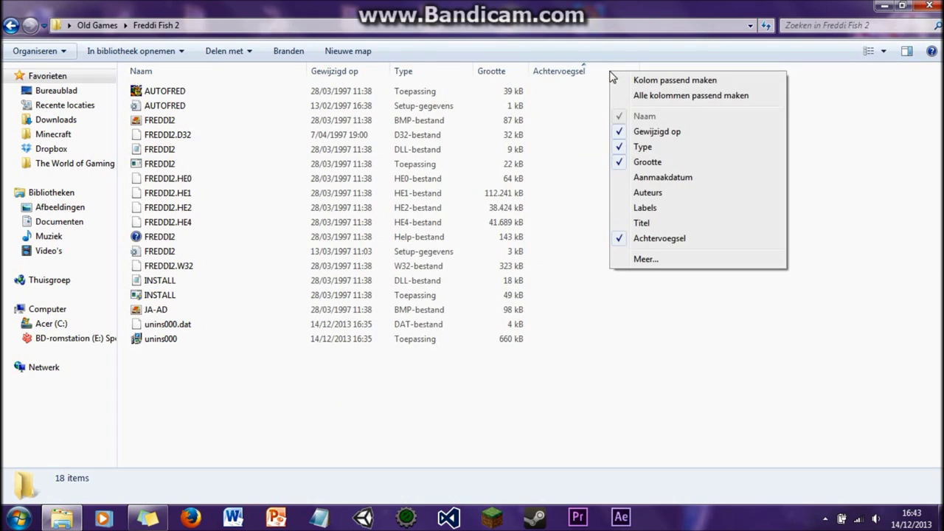
pyautogui.click(640, 239)
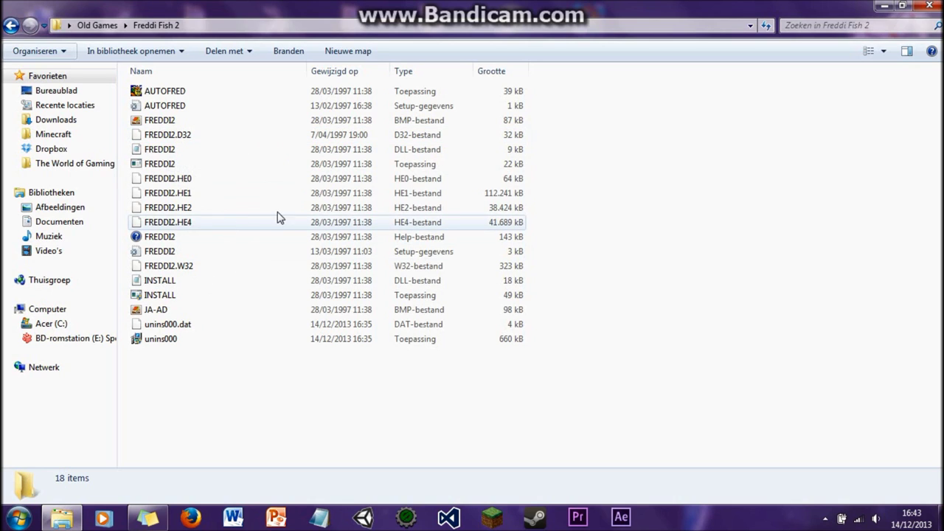
# - Point out the files of type Toepassing one by one: FREDDI2, AUTOFRED, INSTALL and unins000
pyautogui.click(420, 167)
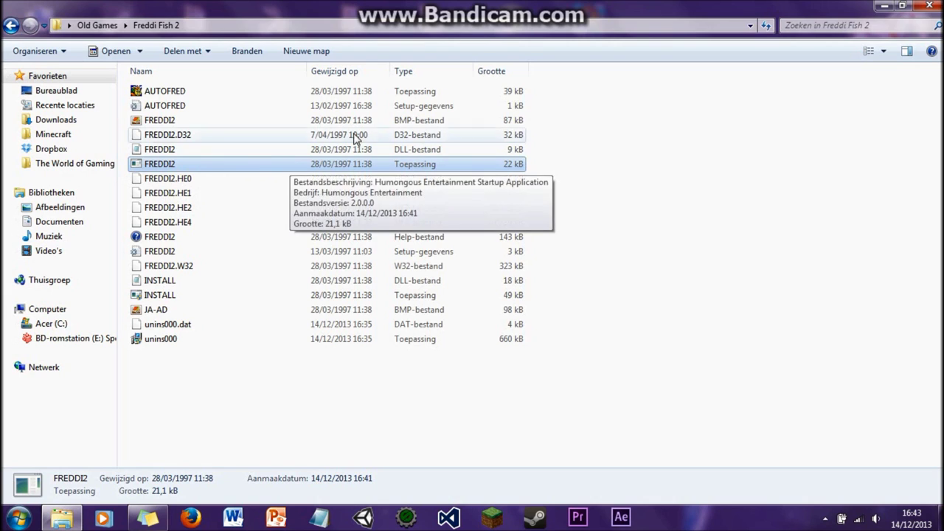
pyautogui.click(417, 93)
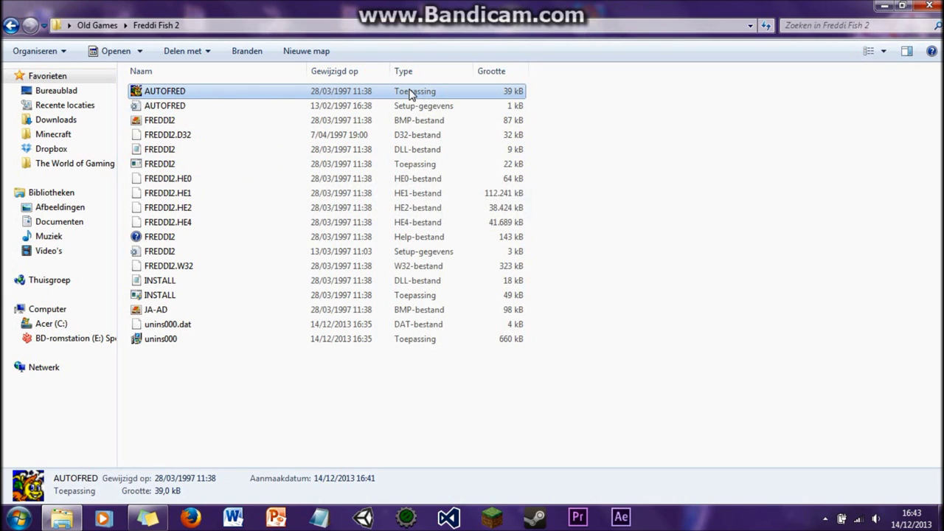
pyautogui.click(441, 298)
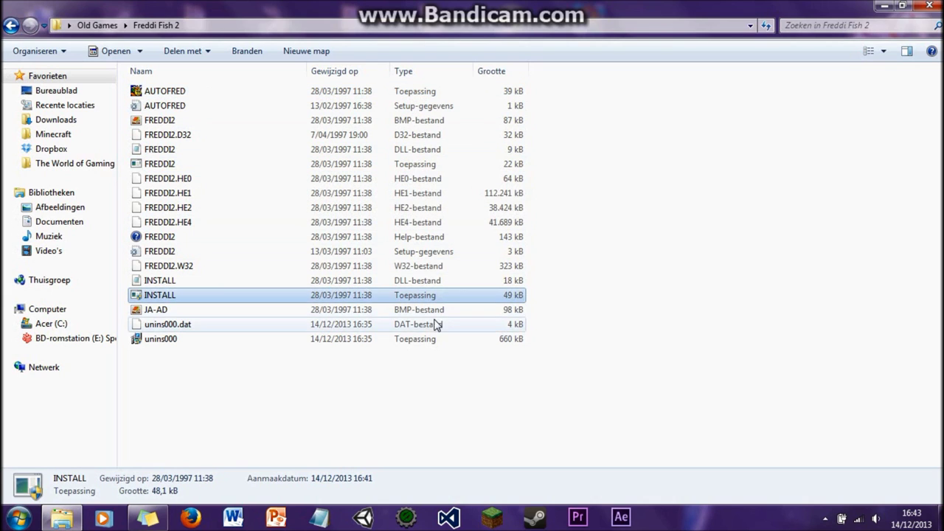
pyautogui.click(430, 343)
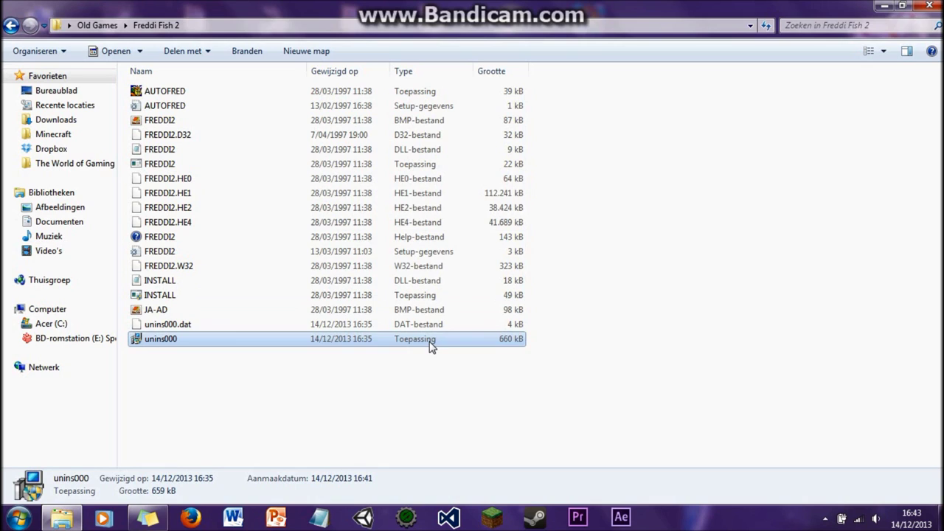
# - Delete the FREDDI2 file of type Toepassing from the Freddi Fish 2 folder
pyautogui.click(170, 168)
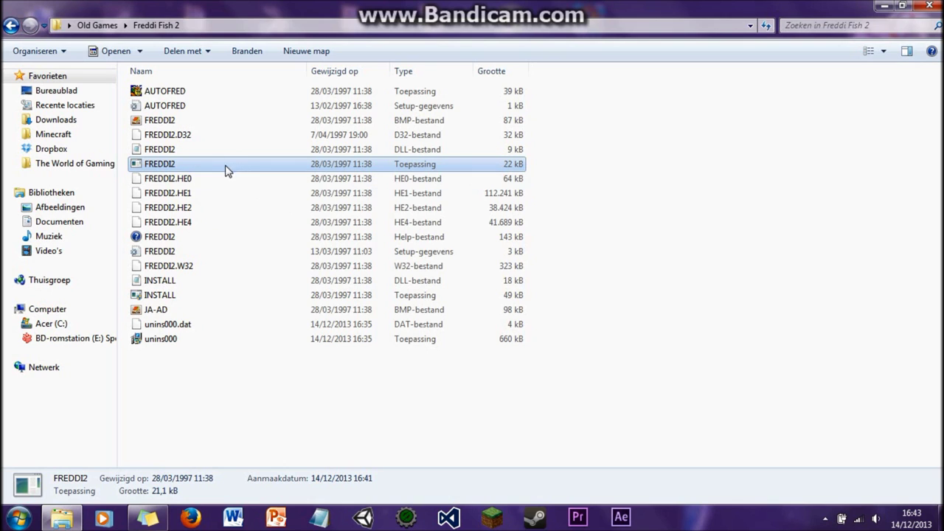
pyautogui.rightClick(225, 169)
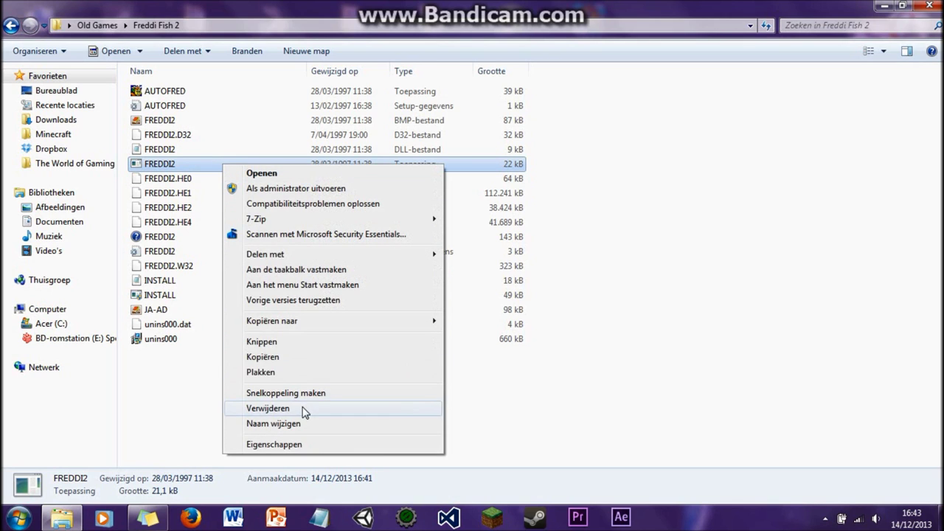
pyautogui.click(362, 411)
pyautogui.click(534, 318)
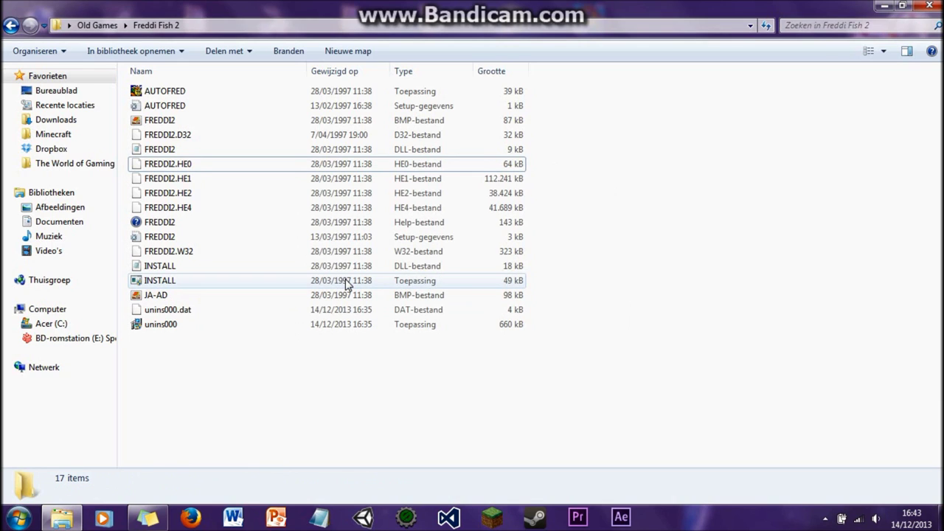
# - Rename FREDDI2.W32 to FREDDI2.EXE and accept the extension change
pyautogui.click(189, 253)
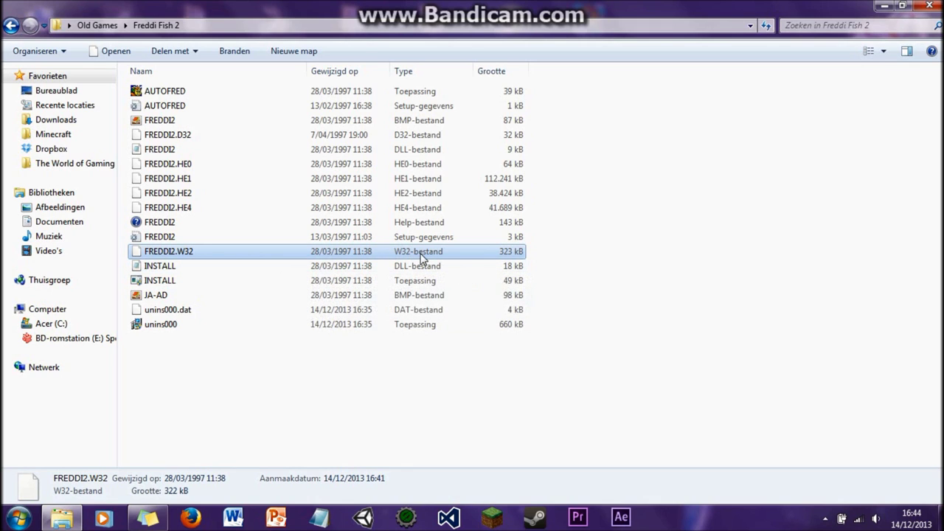
pyautogui.rightClick(197, 255)
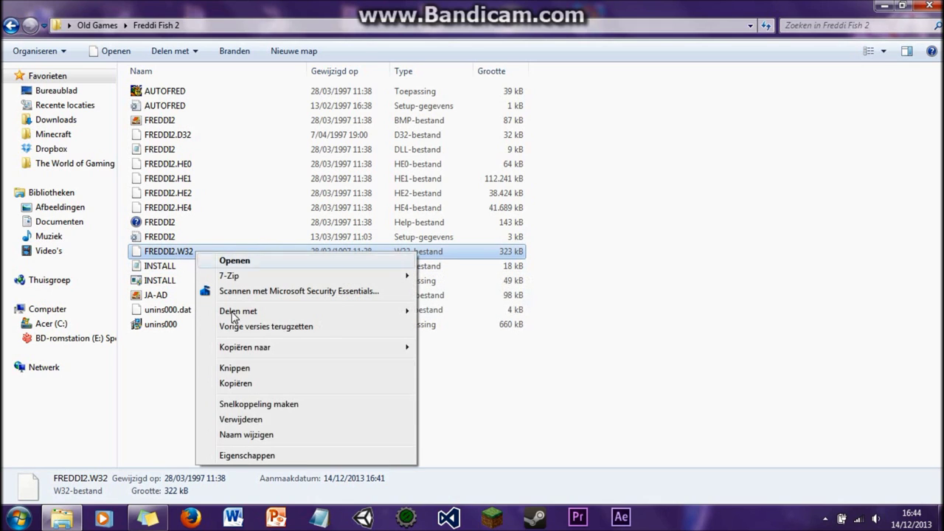
pyautogui.click(250, 437)
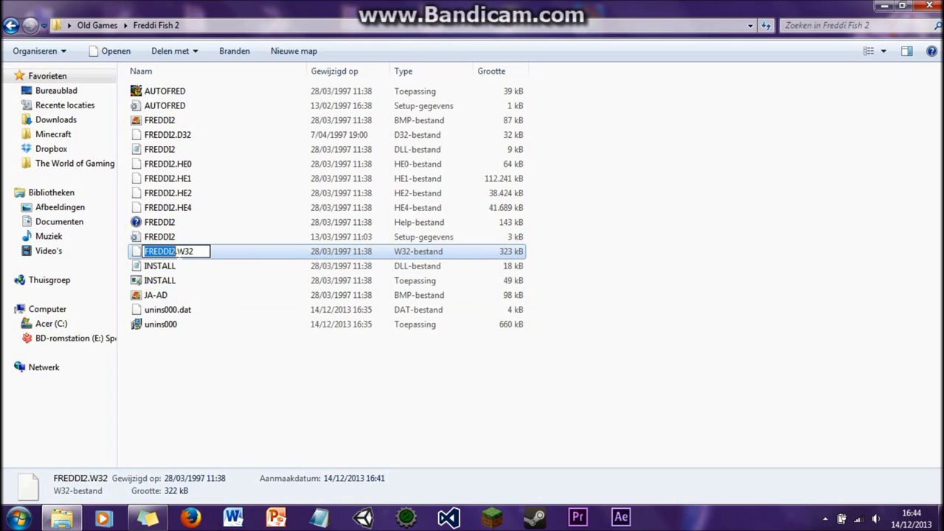
pyautogui.press('End')
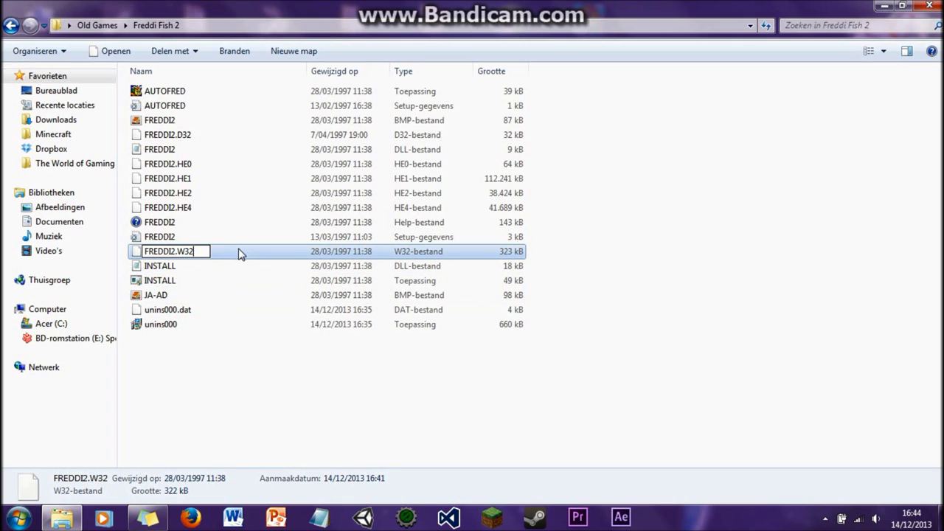
pyautogui.press('BackSpace')
pyautogui.write('EXE')
pyautogui.press('Return')
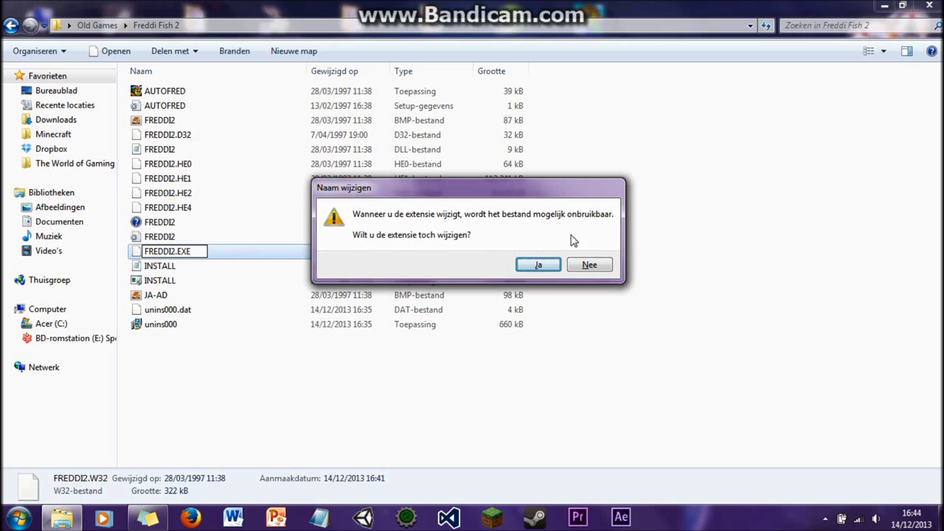
pyautogui.click(552, 267)
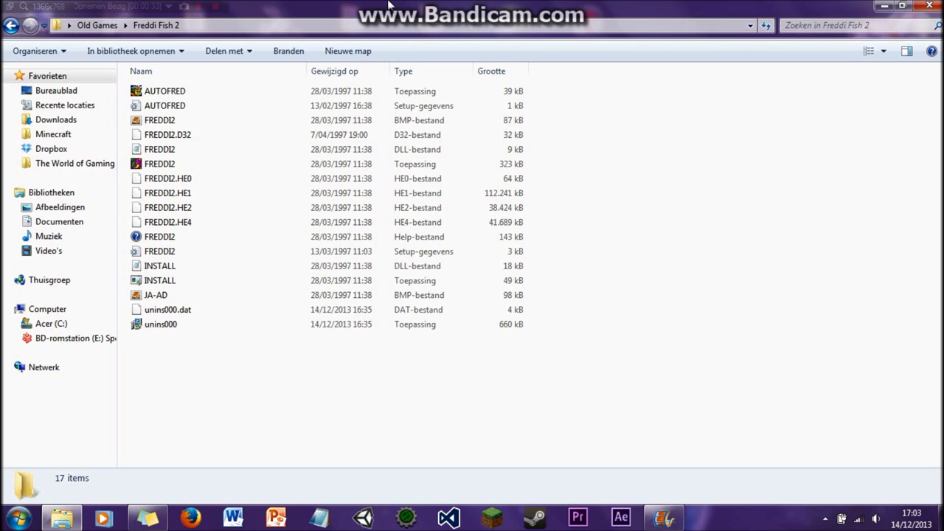
pyautogui.click(157, 169)
pyautogui.rightClick(157, 169)
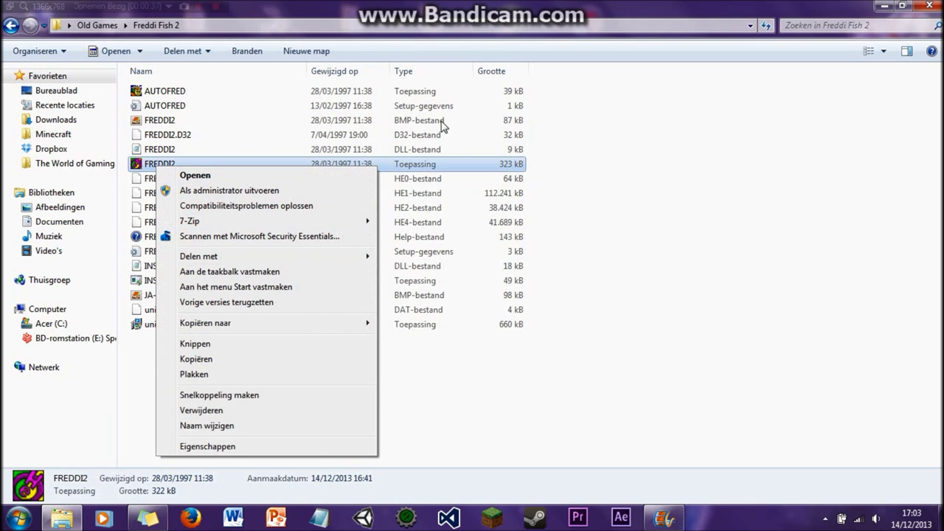
pyautogui.click(803, 174)
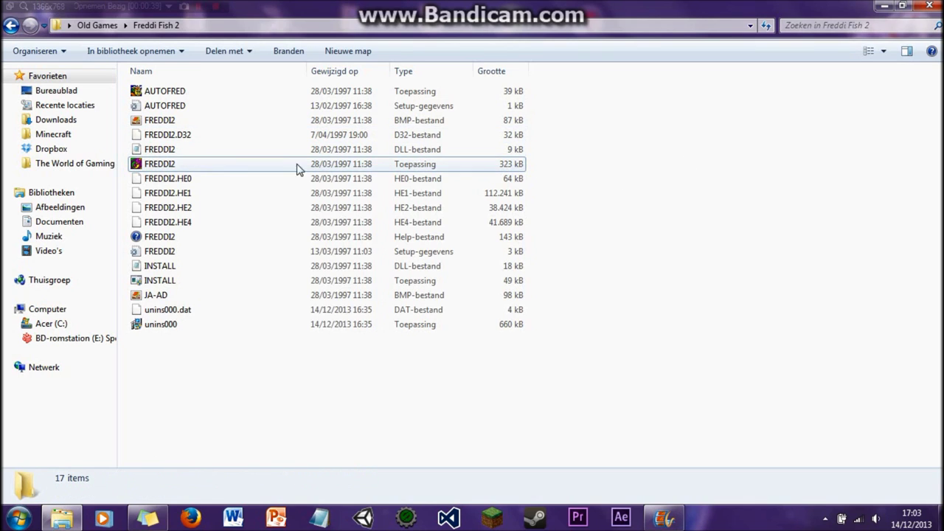
pyautogui.click(172, 164)
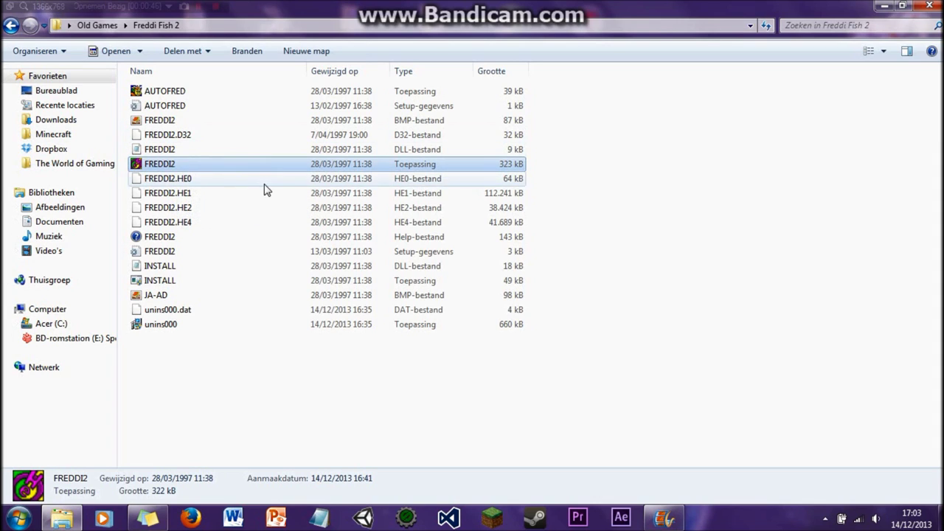
pyautogui.rightClick(192, 165)
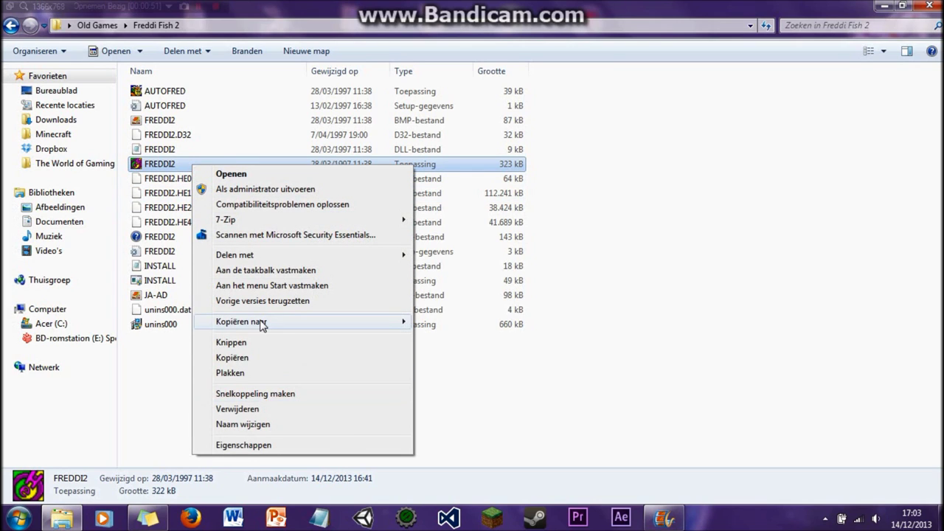
pyautogui.moveTo(285, 322)
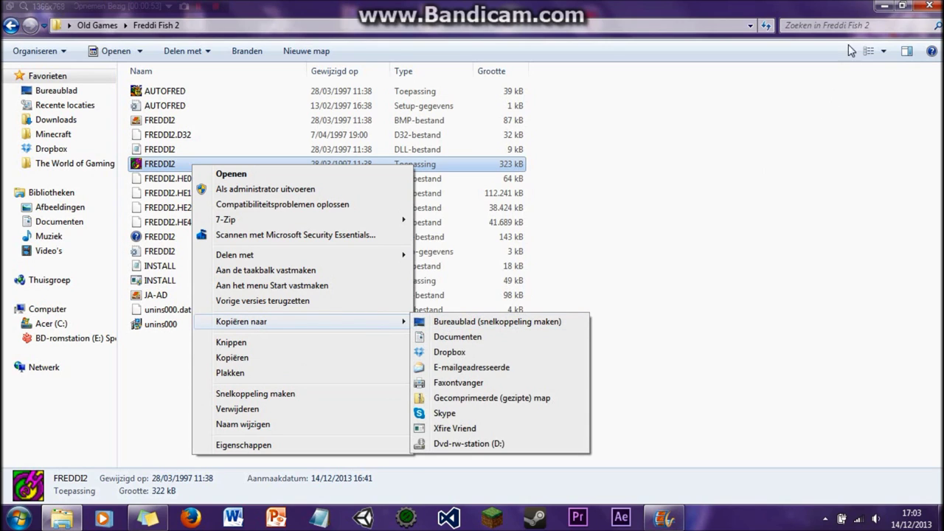
pyautogui.click(83, 214)
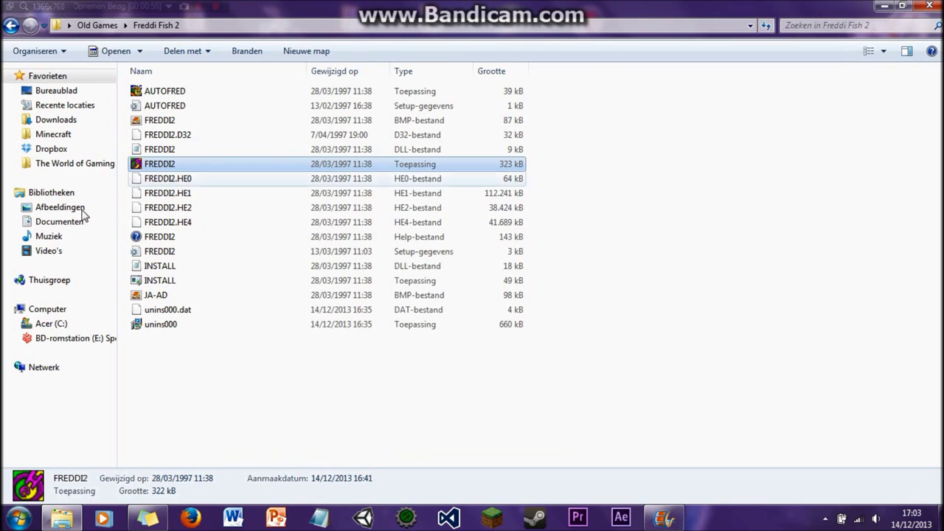
# - Check the FREDDI2 application's compatibility settings for Windows XP (Service Pack 3) mode and 640 x 480 screen resolution, and accept them
pyautogui.rightClick(224, 165)
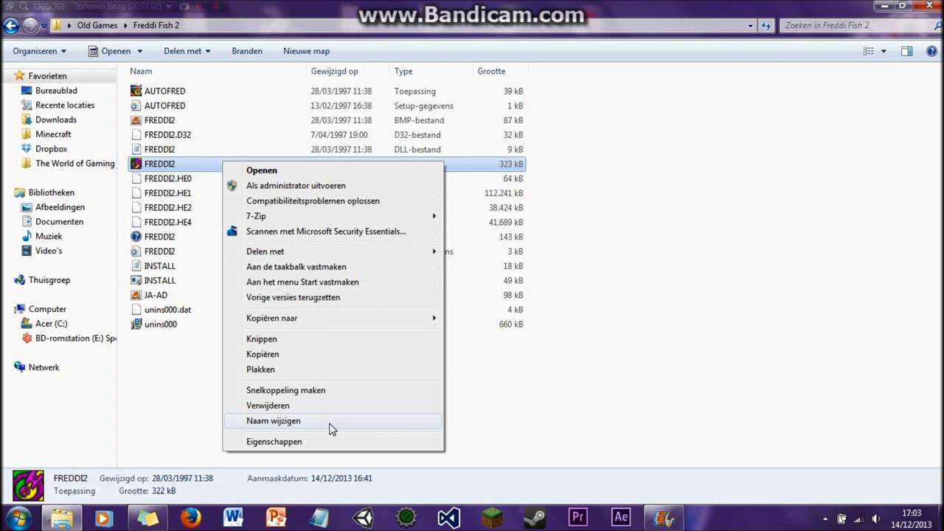
pyautogui.click(291, 446)
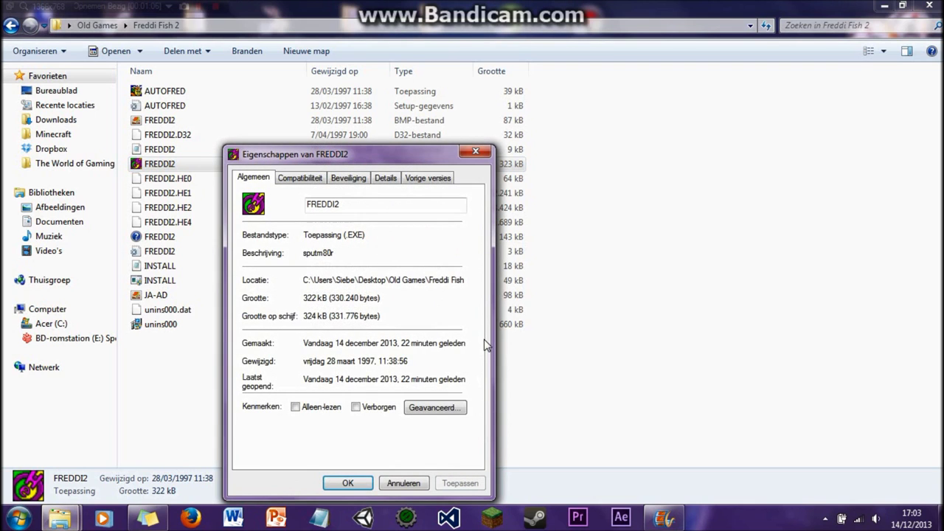
pyautogui.moveTo(389, 150); pyautogui.dragTo(486, 80)
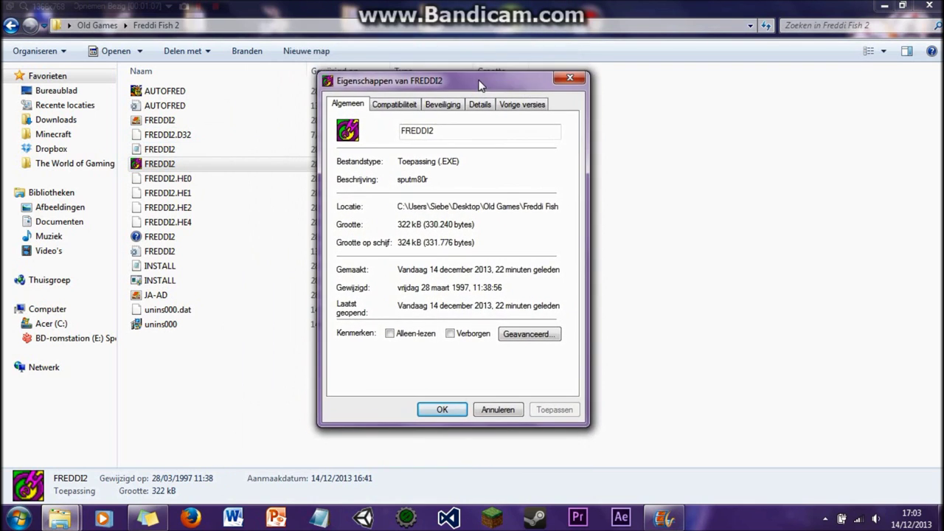
pyautogui.click(396, 104)
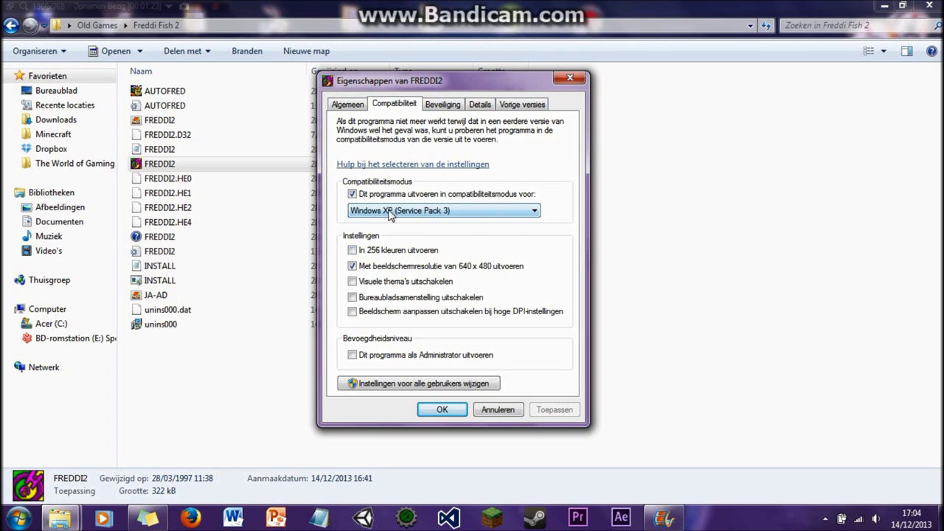
pyautogui.click(519, 212)
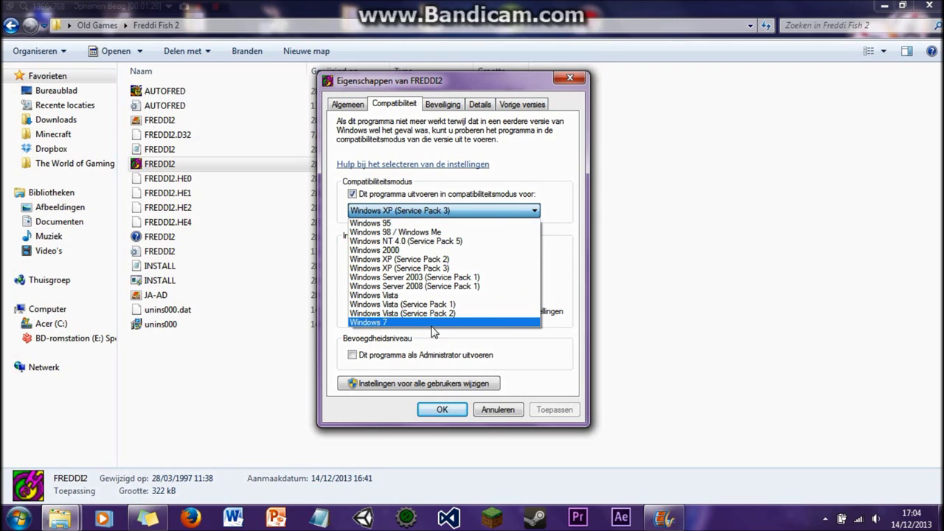
pyautogui.click(479, 209)
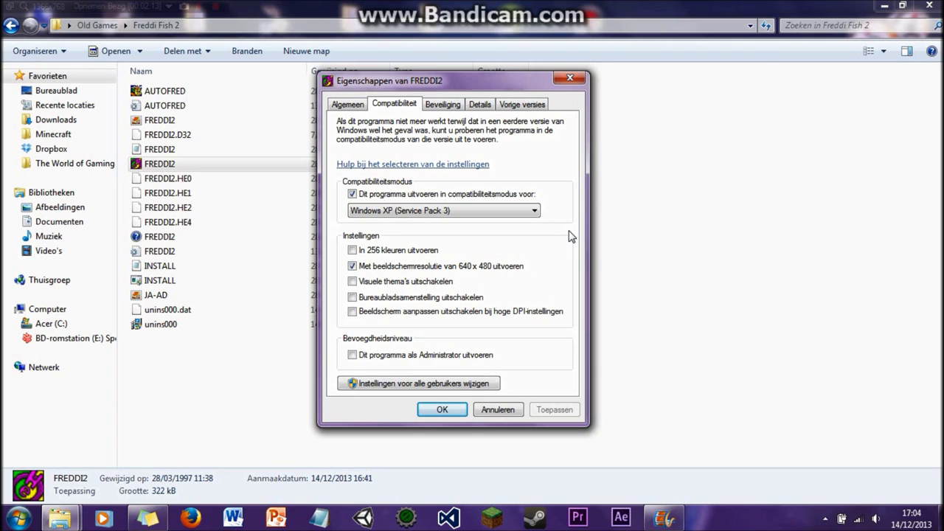
pyautogui.click(463, 211)
pyautogui.click(445, 411)
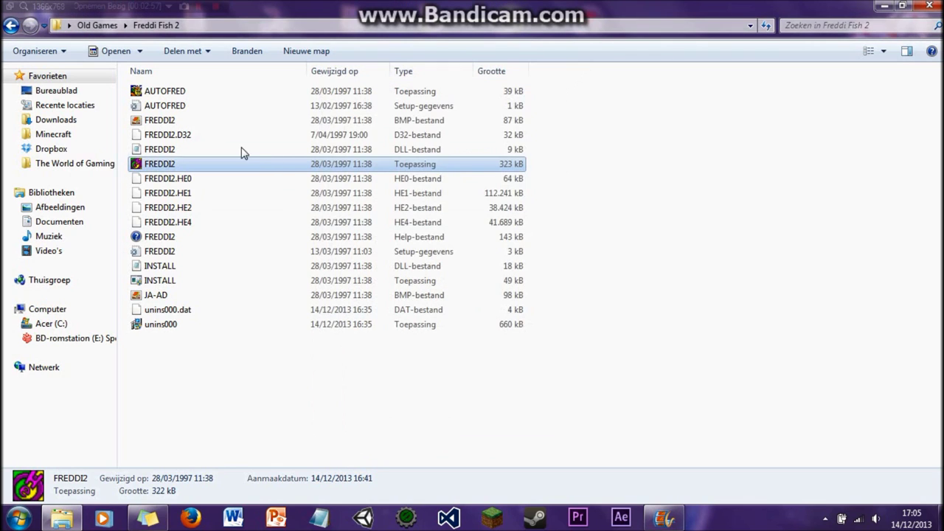
# - Launch the FREDDI2 application to test it, skip the intro, and quit the game with confirmation
pyautogui.doubleClick(202, 169)
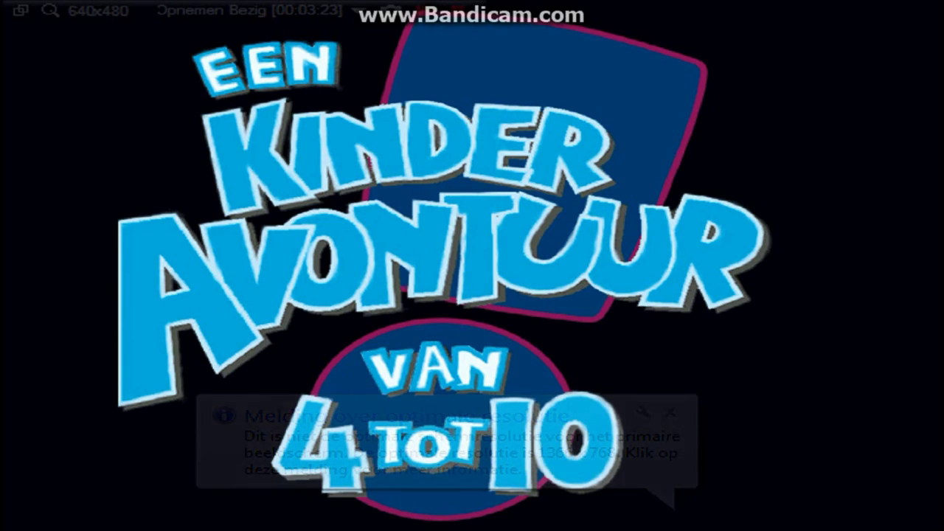
pyautogui.press('Escape')
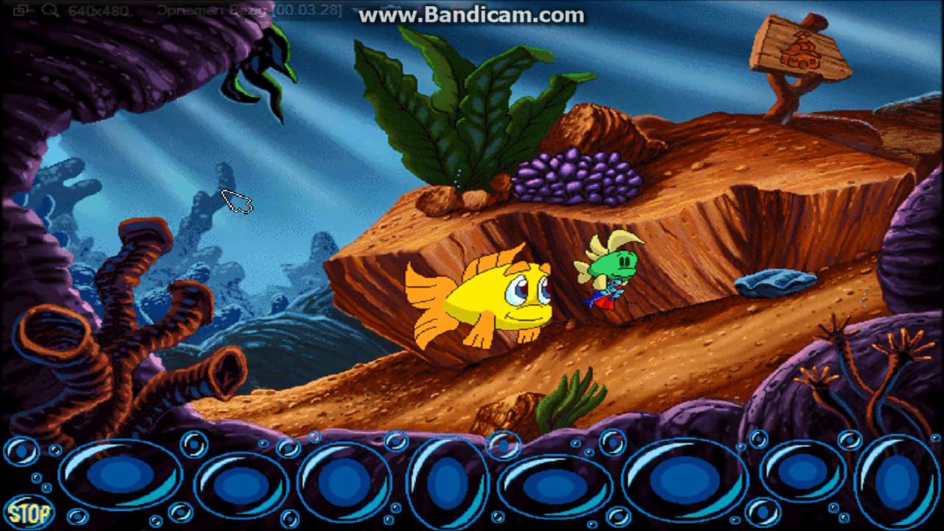
pyautogui.hotkey('alt', 'x')
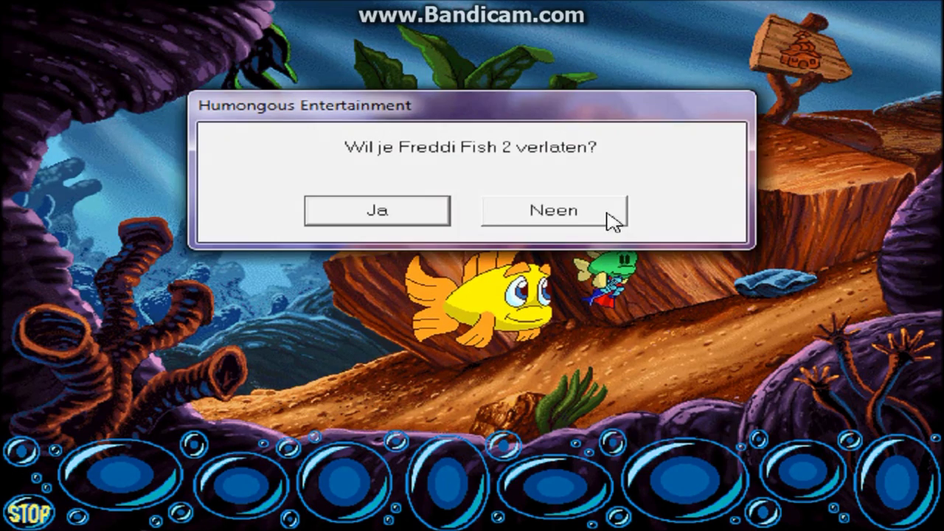
pyautogui.click(373, 211)
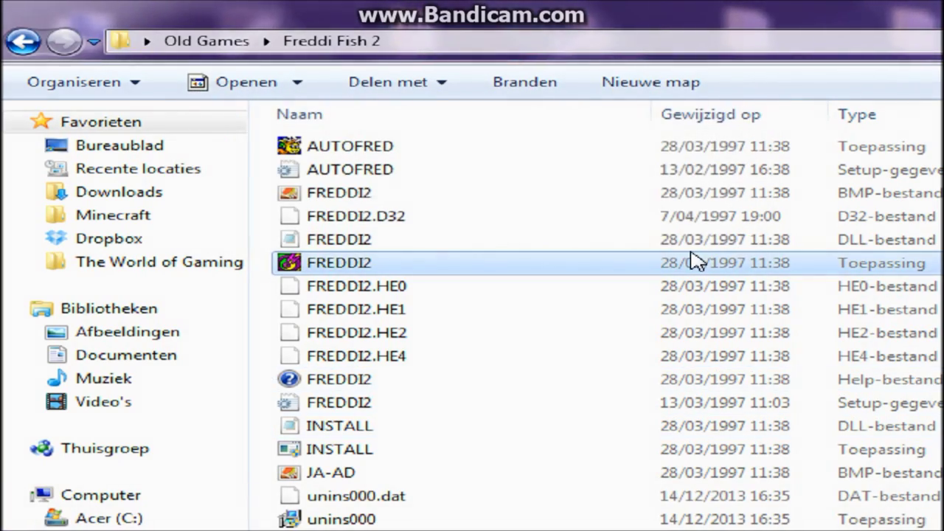
# - Bring the Freddi Fish 2 folder back on screen, clear the file selection and close the folder window
pyautogui.hotkey('alt', 'F4')
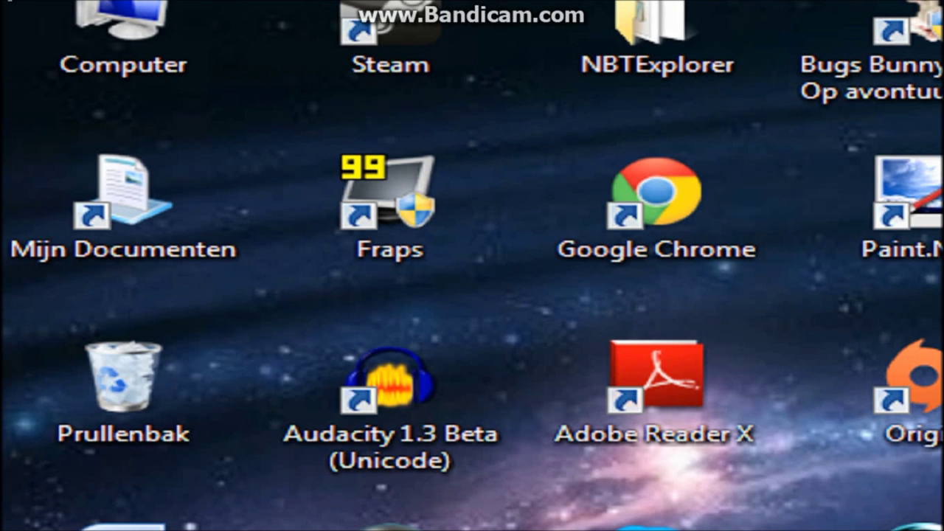
pyautogui.press('super+Escape')
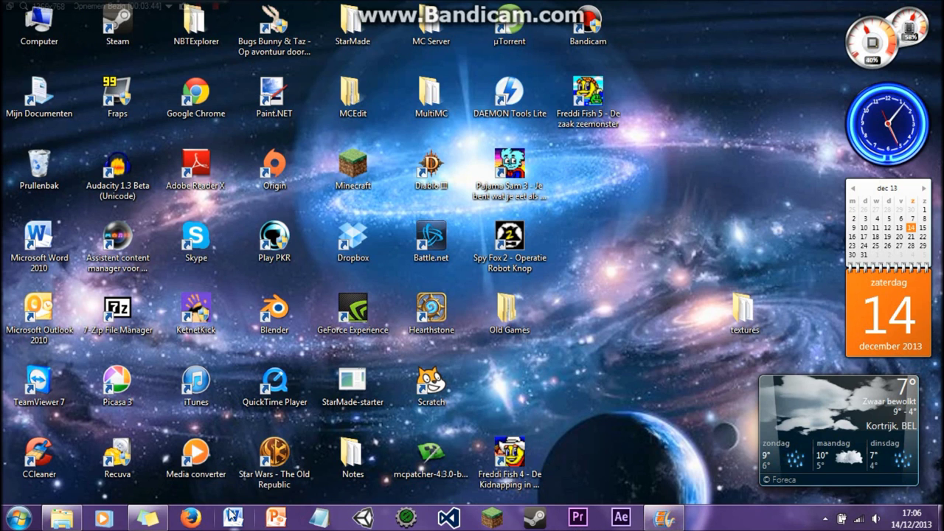
pyautogui.click(67, 520)
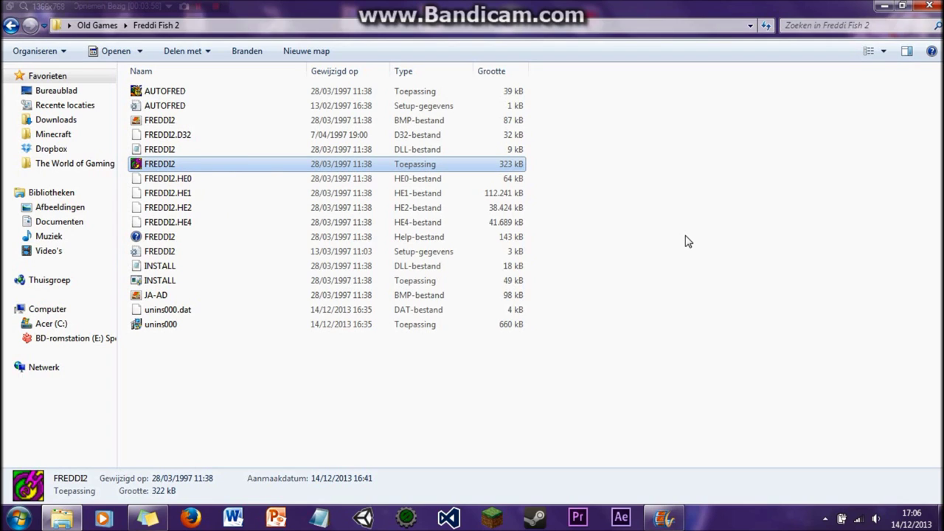
pyautogui.click(593, 204)
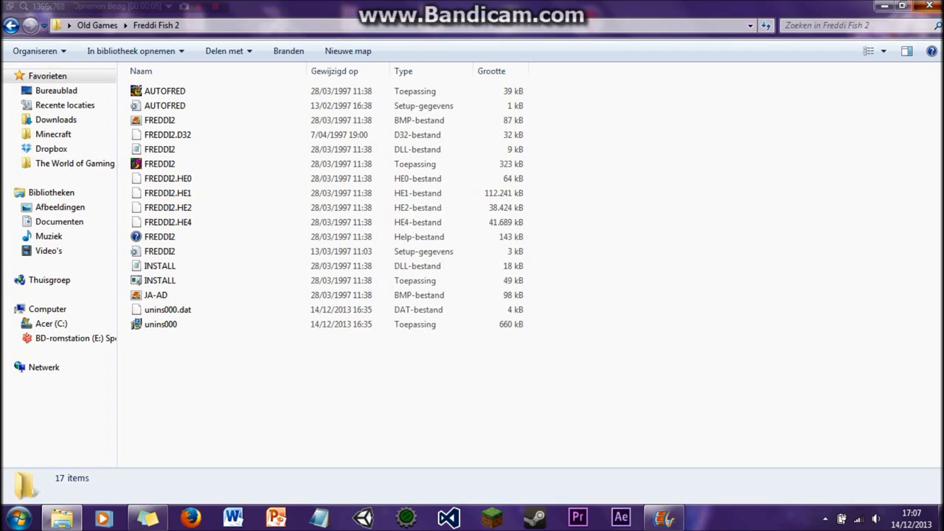
pyautogui.click(923, 6)
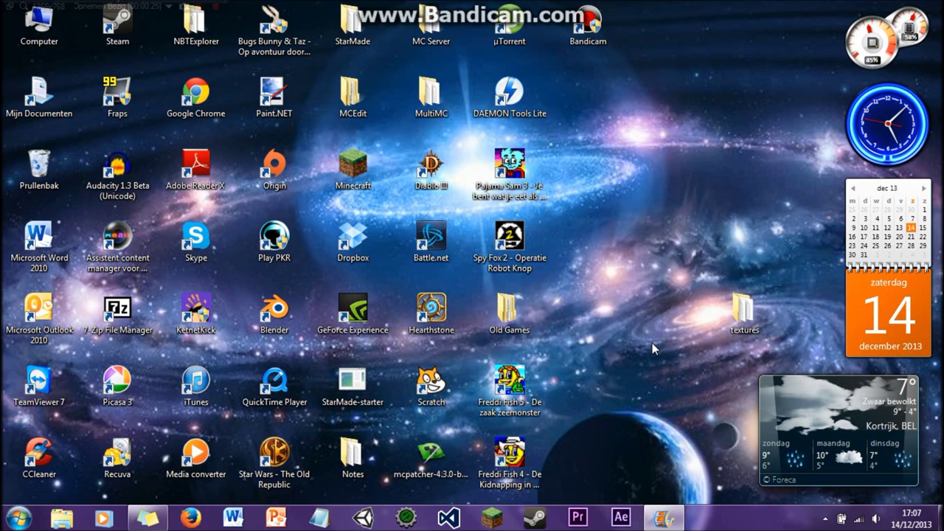
# - Examine the computer's system information for the Windows version and system type, and close it
pyautogui.click(18, 518)
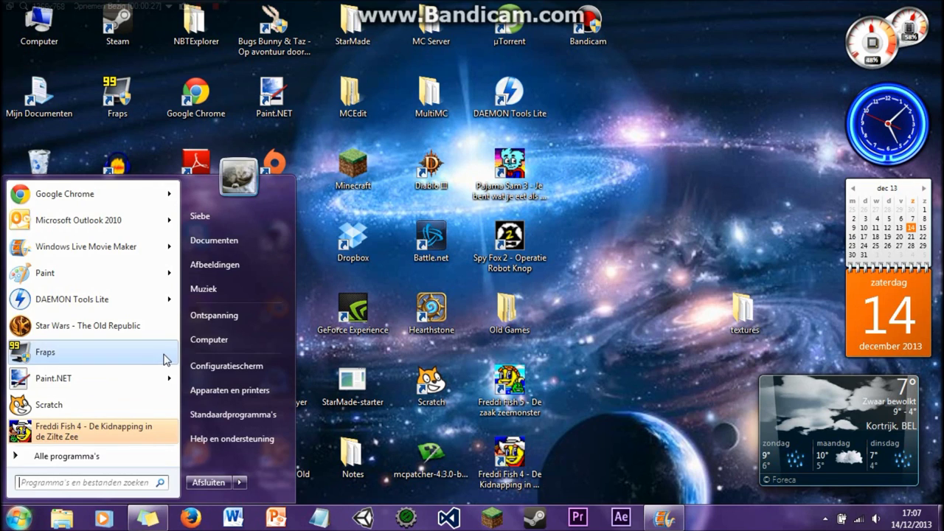
pyautogui.click(214, 341)
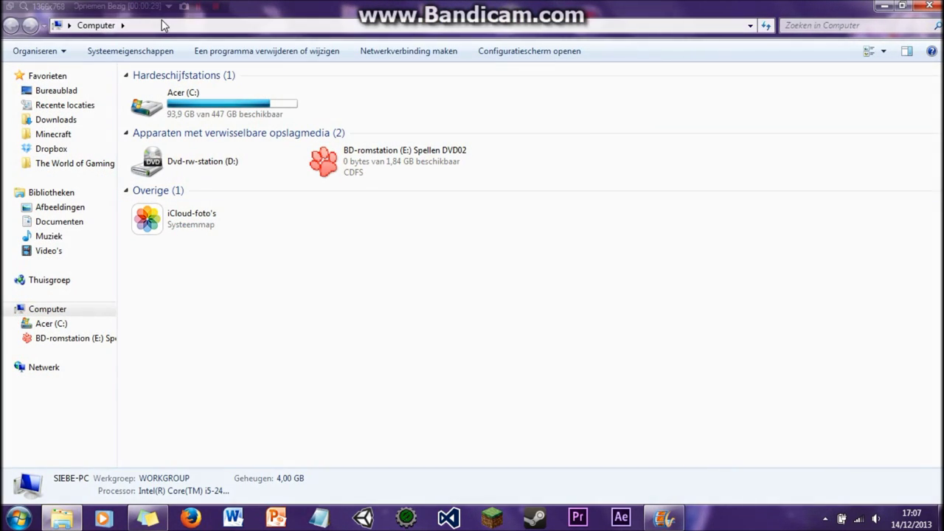
pyautogui.click(131, 51)
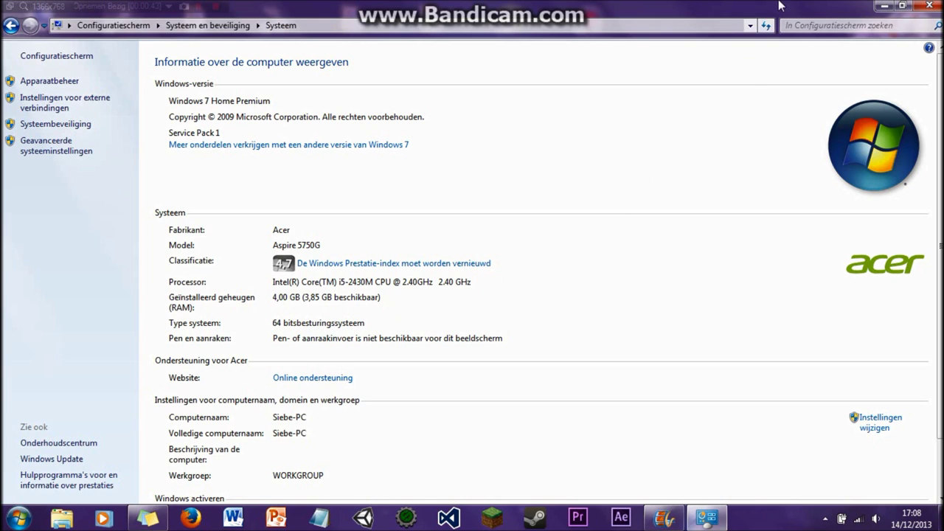
pyautogui.click(922, 6)
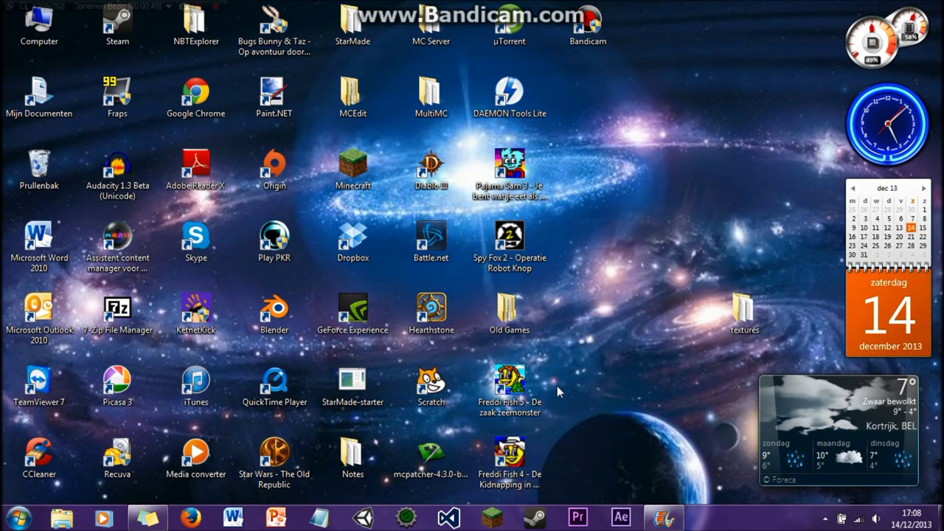